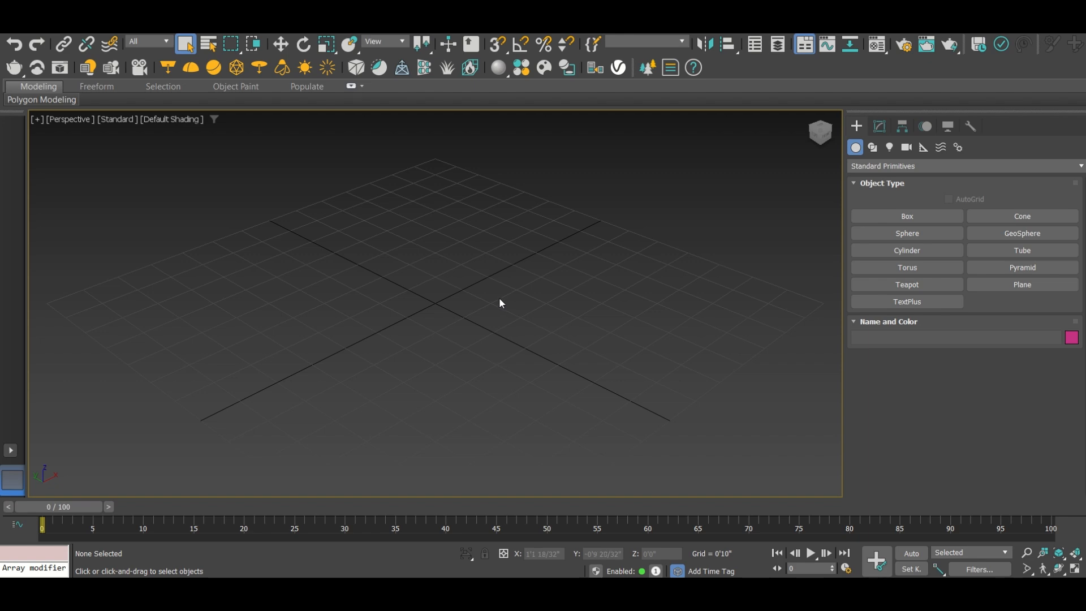
# - Draw a C-Ext primitive about 7'5" by 7'4", with walls about 3'10" high and 0'3" thick
pyautogui.press('g')
pyautogui.press('g')
pyautogui.scroll(-3, 484, 306)
pyautogui.scroll(2, 430, 314)
pyautogui.scroll(-2, 431, 316)
pyautogui.click(871, 165)
pyautogui.click(878, 192)
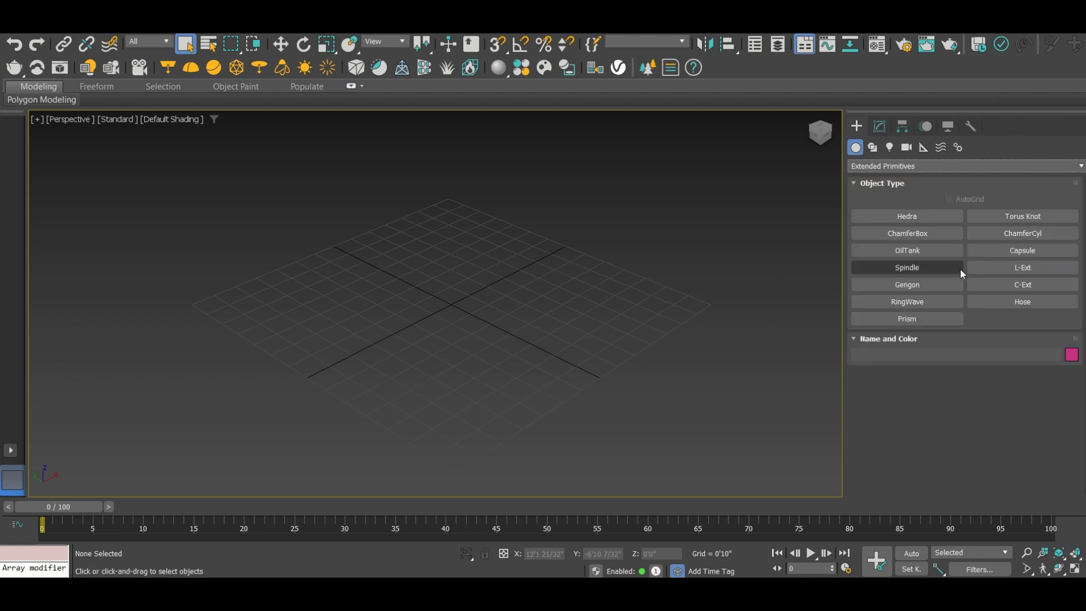
pyautogui.click(1019, 285)
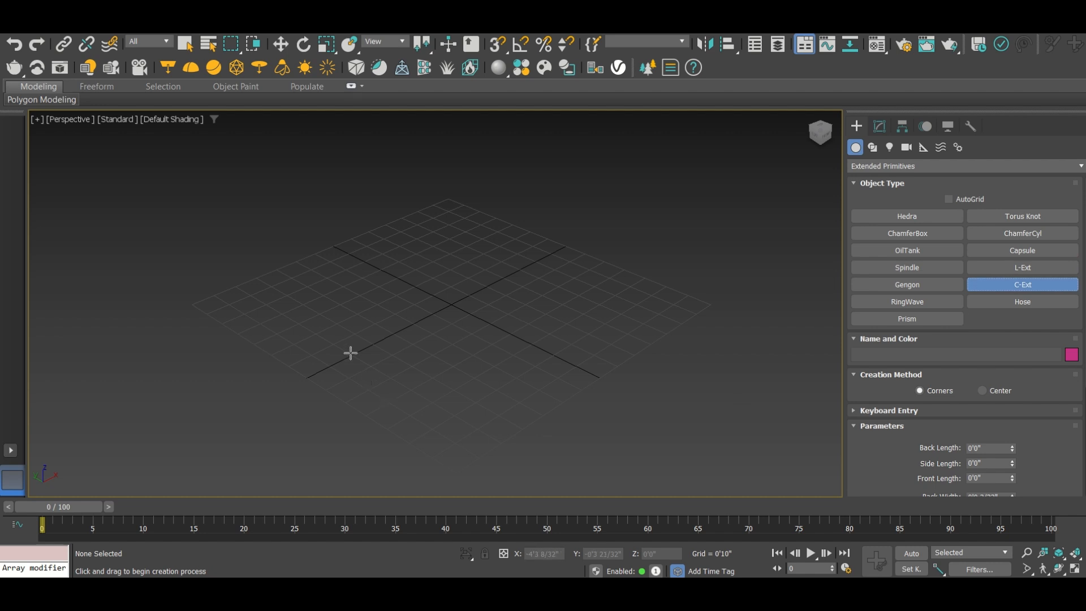
pyautogui.moveTo(346, 313); pyautogui.dragTo(678, 309)
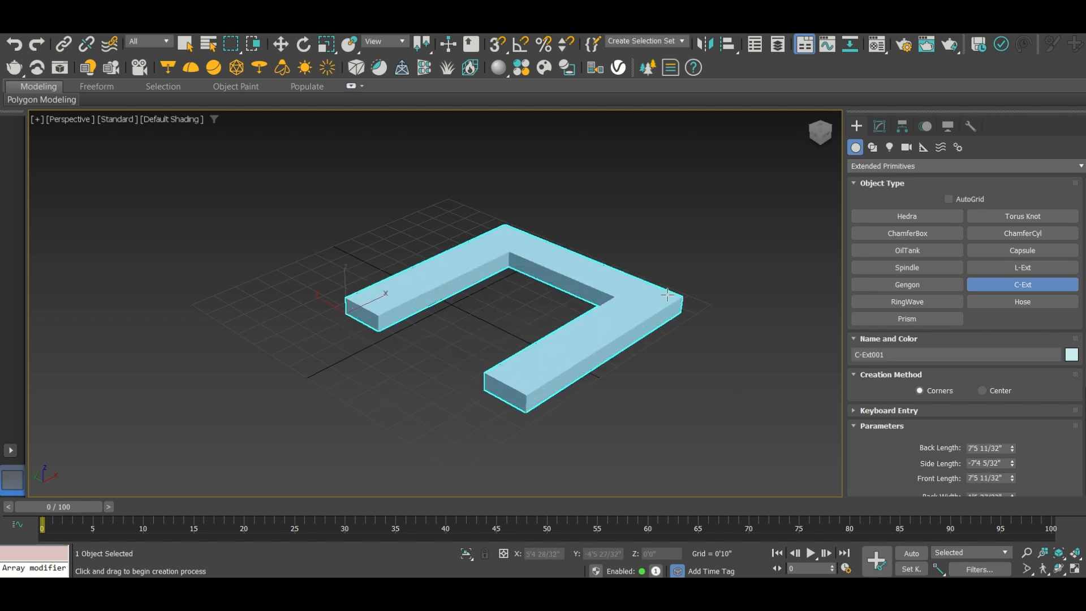
pyautogui.click(662, 201)
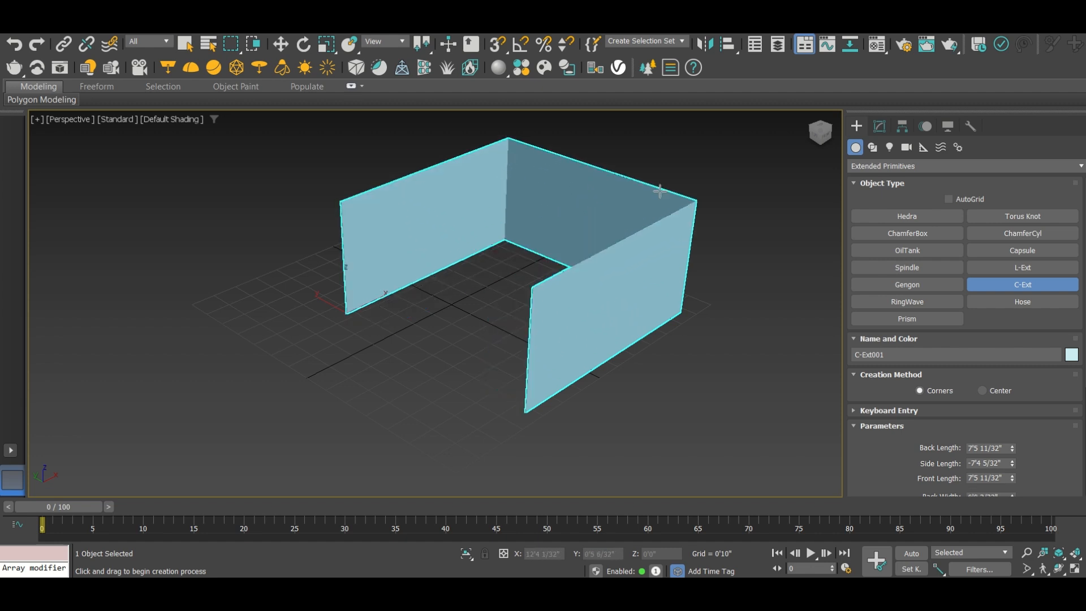
pyautogui.click(643, 203)
pyautogui.rightClick(636, 212)
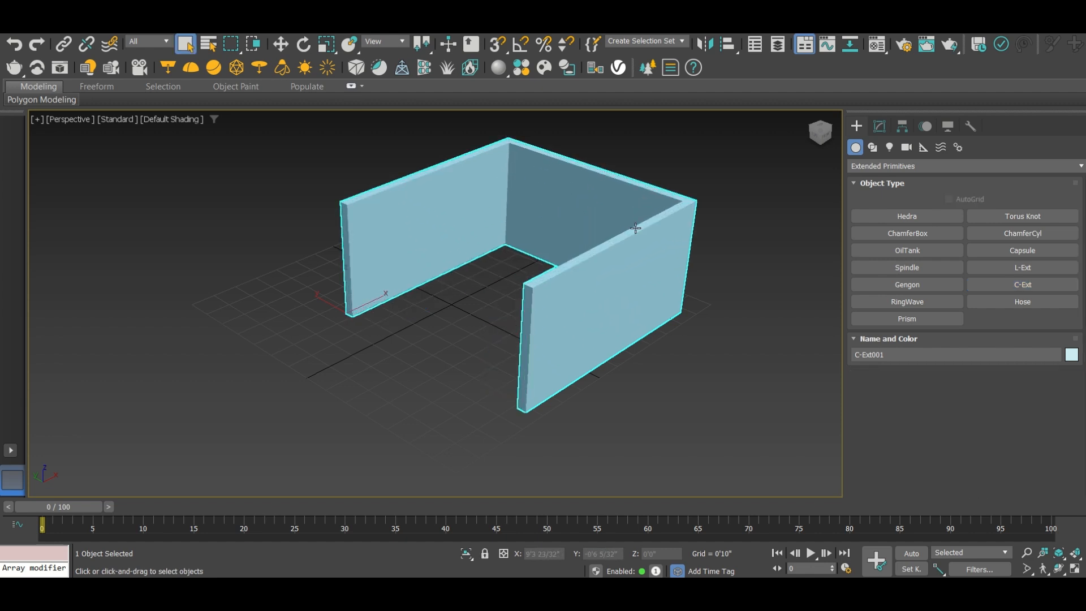
# - Set the C-Ext's back length to 15'0" and its side length to 12'0"
pyautogui.click(881, 126)
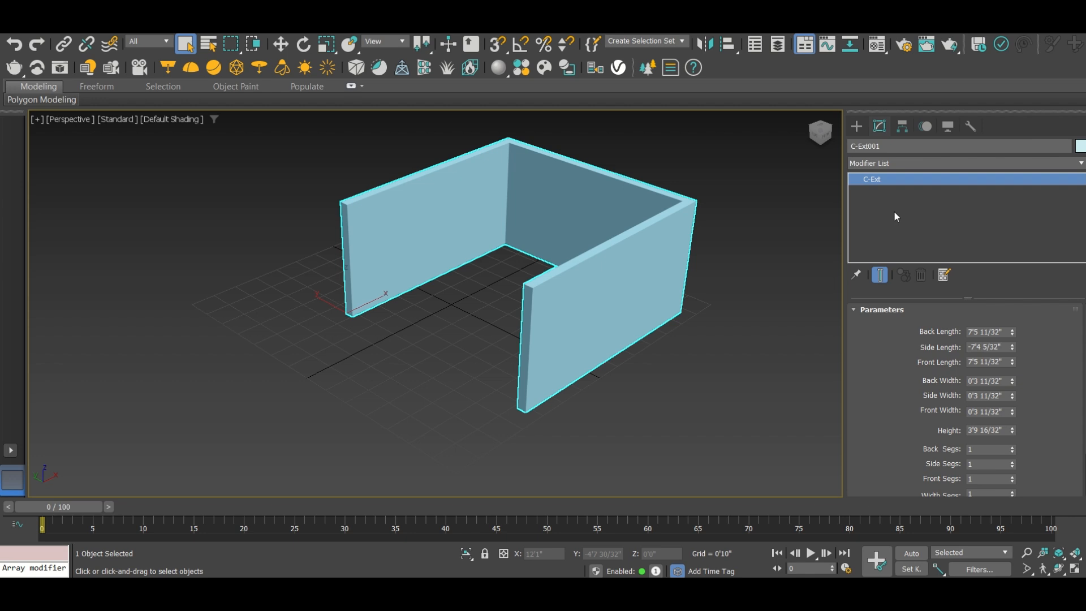
pyautogui.press('w')
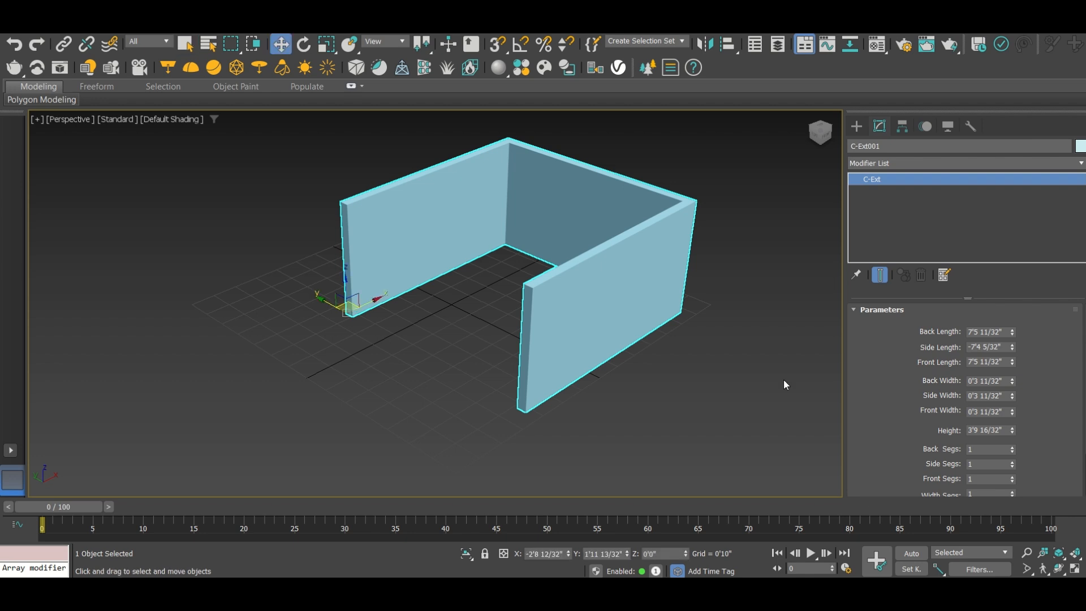
pyautogui.click(982, 332)
pyautogui.doubleClick(982, 332)
pyautogui.write('15')
pyautogui.press('Return')
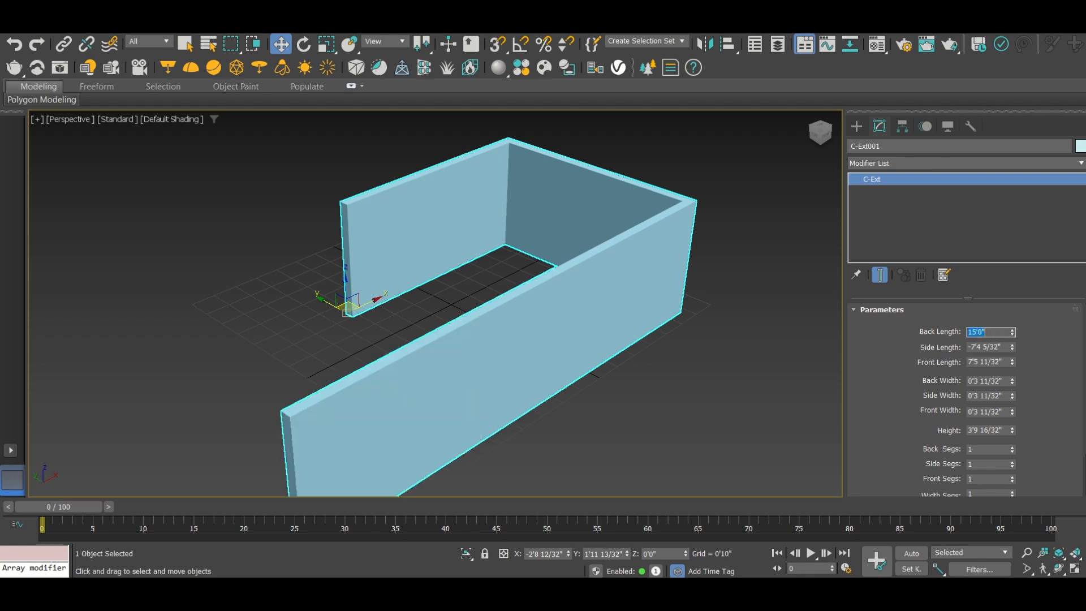
pyautogui.press('Tab')
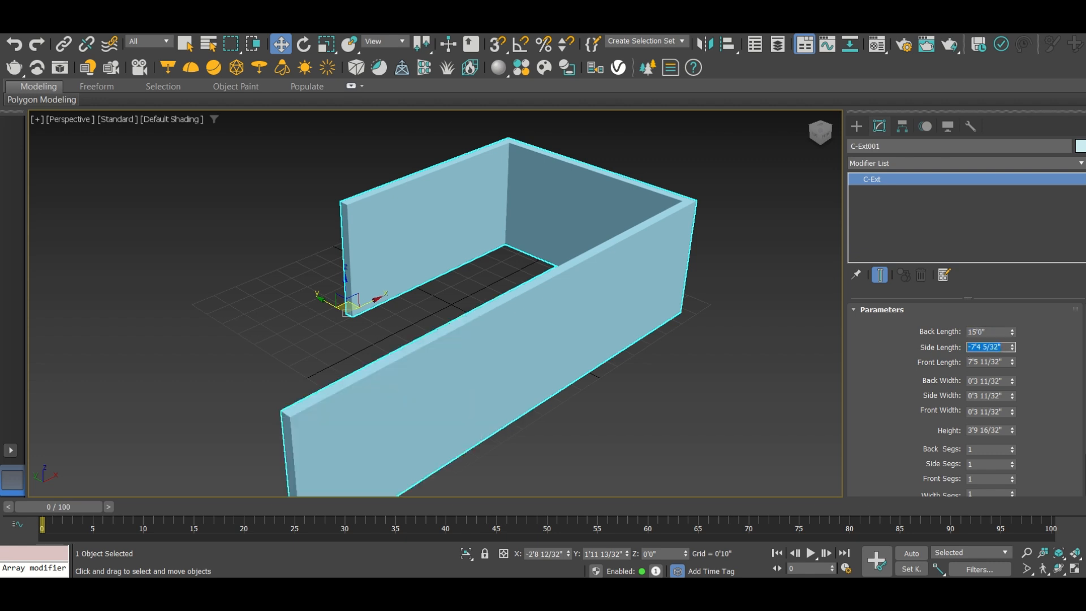
pyautogui.write('12')
pyautogui.press('Return')
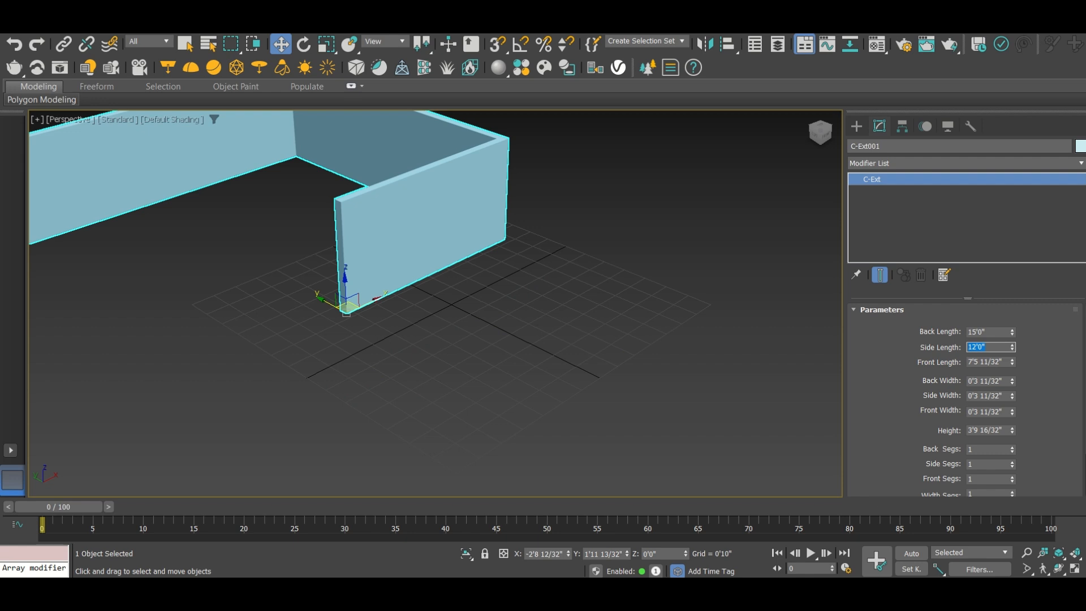
# - Set the C-Ext's front length to 15'0"
pyautogui.press('Tab')
pyautogui.write('12')
pyautogui.press('Return')
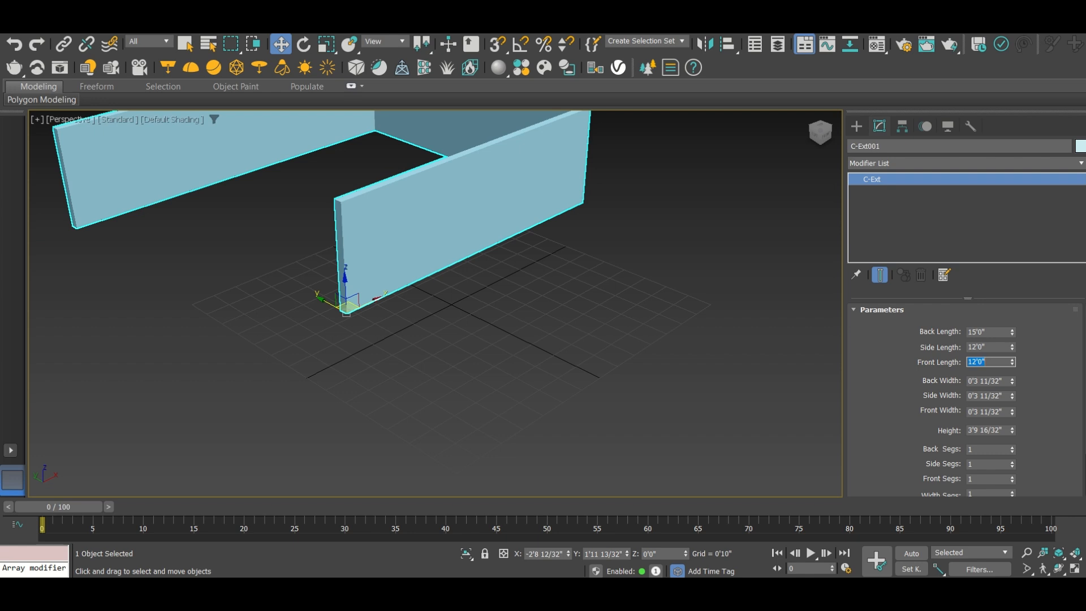
pyautogui.write('15')
pyautogui.press('Return')
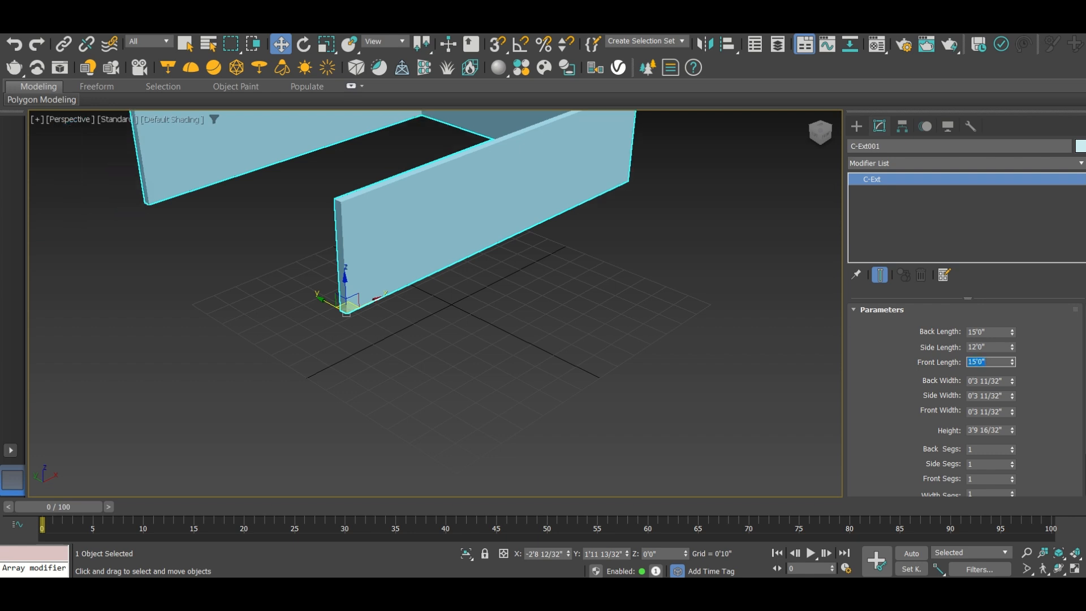
pyautogui.press('Escape')
# - Set the back, side and front widths of the C-Ext to 0'9"
pyautogui.click(1003, 380)
pyautogui.write('9')
pyautogui.press('Return')
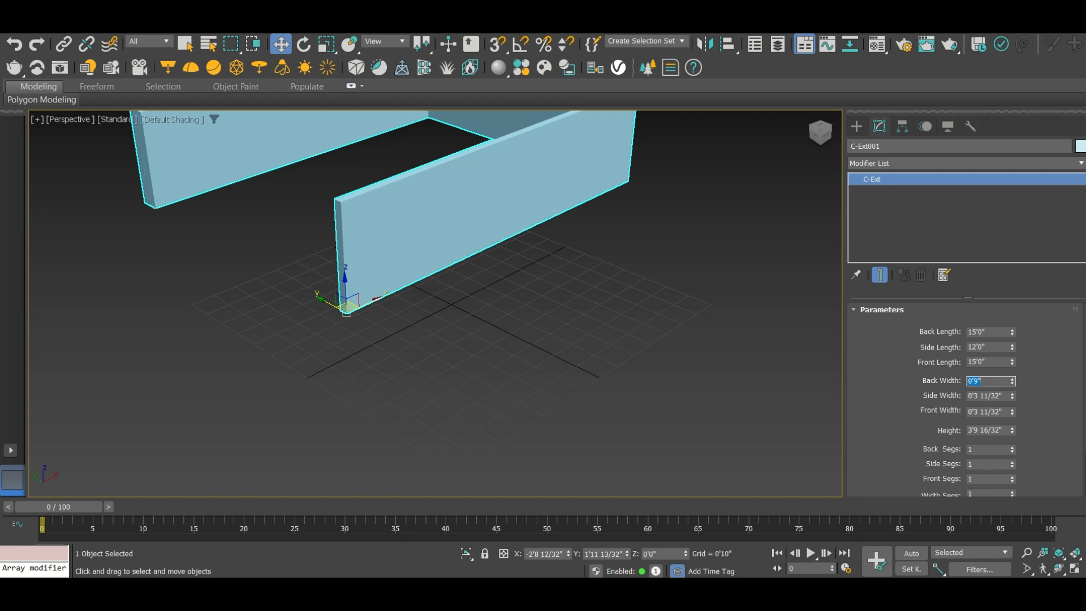
pyautogui.press('Tab')
pyautogui.write('9')
pyautogui.press('Return')
pyautogui.press('Tab')
pyautogui.write('9')
pyautogui.press('Return')
# - Set the C-Ext's height to 11'0" and hide the viewport grid
pyautogui.press('Tab')
pyautogui.write('11')
pyautogui.press('Return')
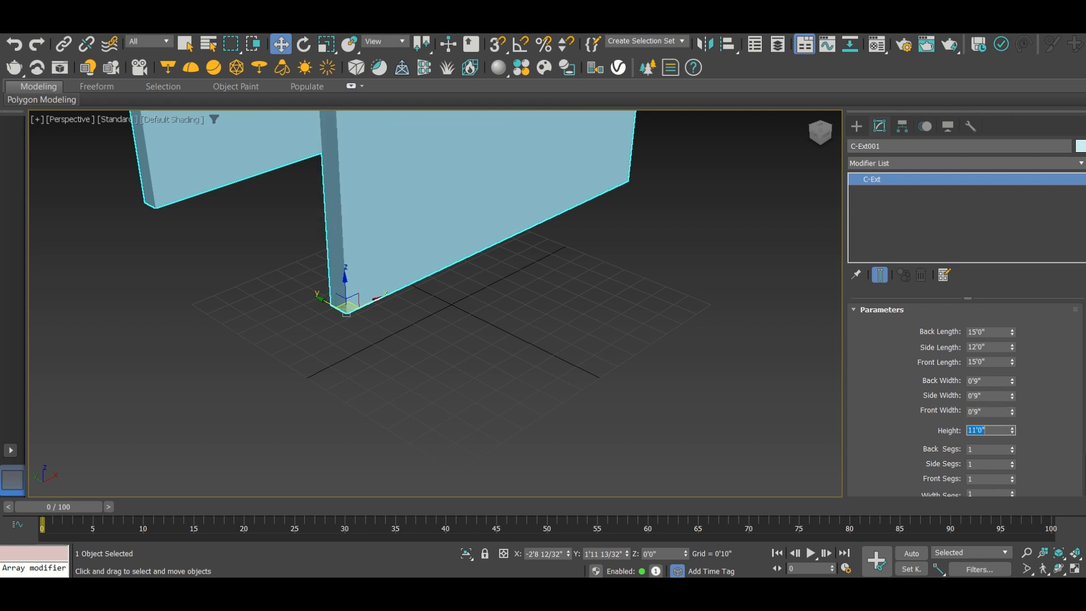
pyautogui.scroll(-5, 635, 292)
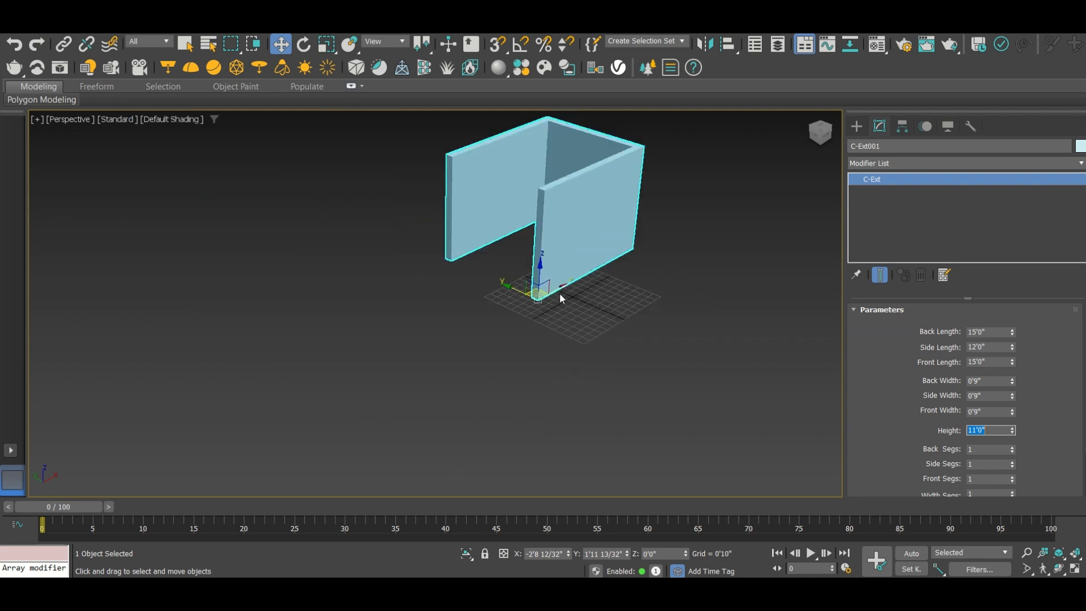
pyautogui.write('9')
pyautogui.press('Escape')
pyautogui.press('g')
pyautogui.moveTo(516, 265); pyautogui.dragTo(526, 339, button='middle')
pyautogui.scroll(8, 575, 249)
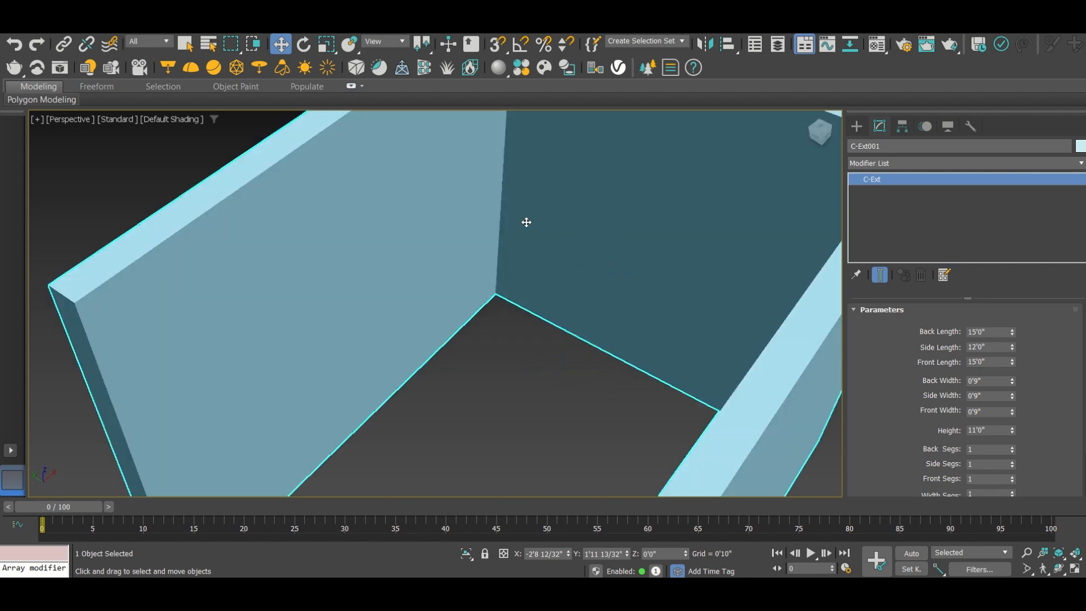
pyautogui.scroll(-8, 526, 223)
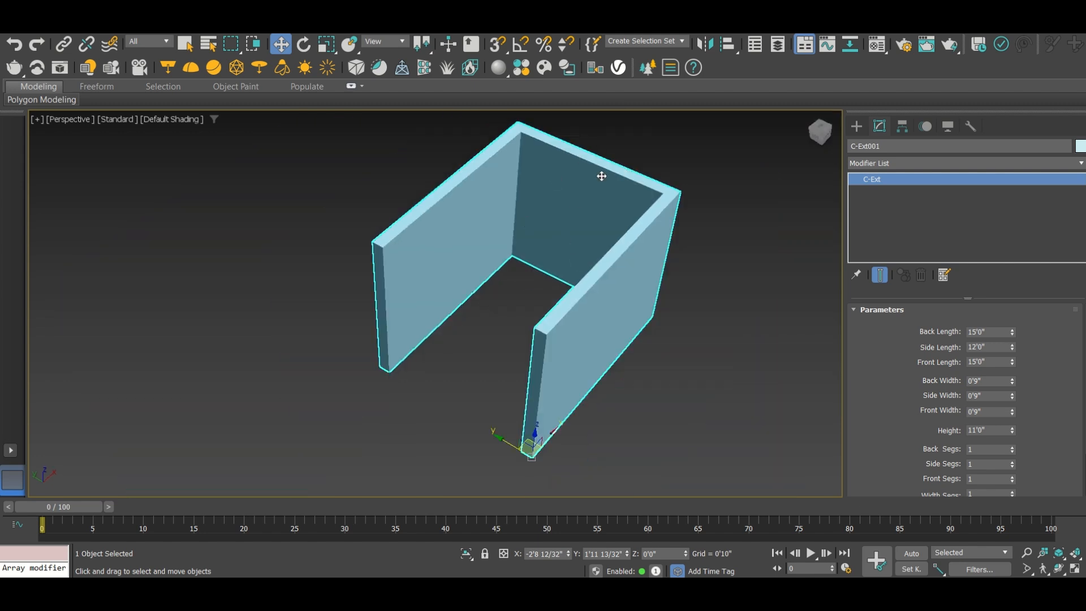
# - Change the C-Ext's side length to 15'0"
pyautogui.doubleClick(990, 347)
pyautogui.press('BackSpace')
pyautogui.write('15')
pyautogui.press('Return')
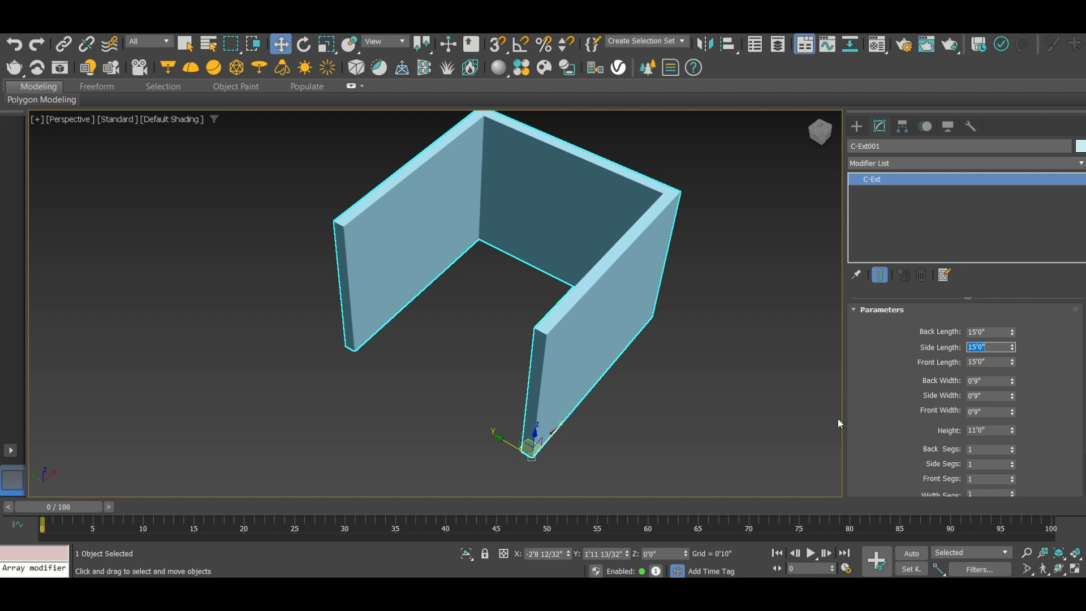
# - Draw a standard box across the open side of the walls, about 13'1" long, 1'2" wide and 12'6" high
pyautogui.click(855, 125)
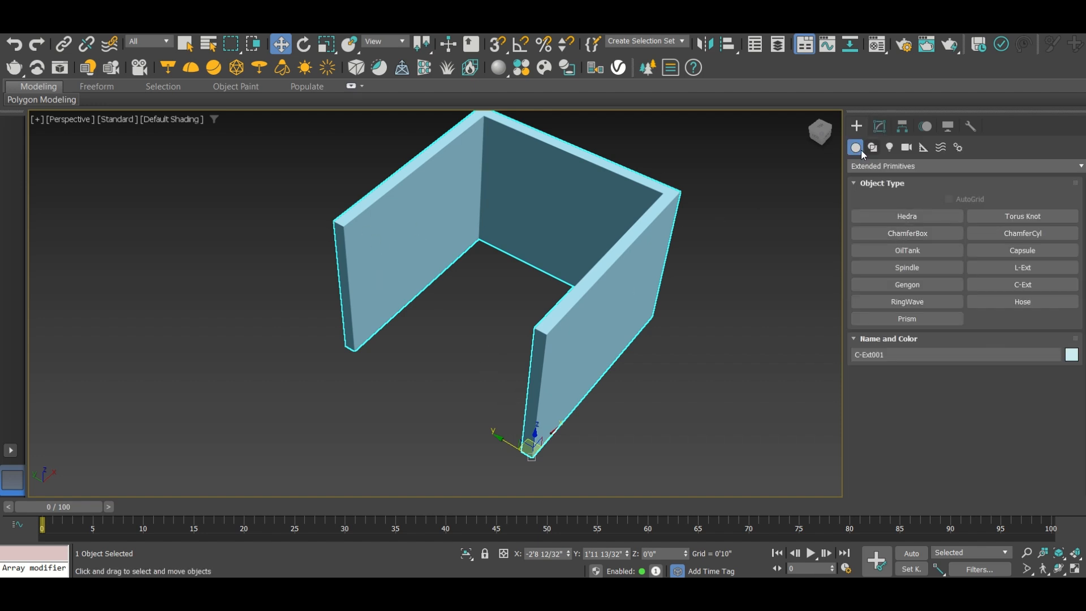
pyautogui.click(862, 167)
pyautogui.click(866, 179)
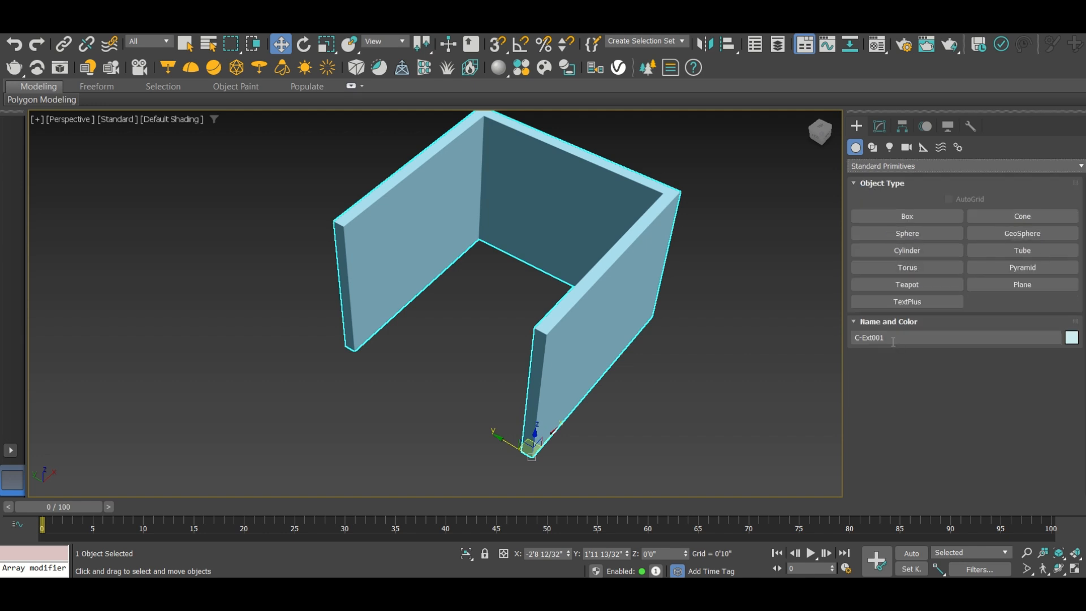
pyautogui.click(909, 216)
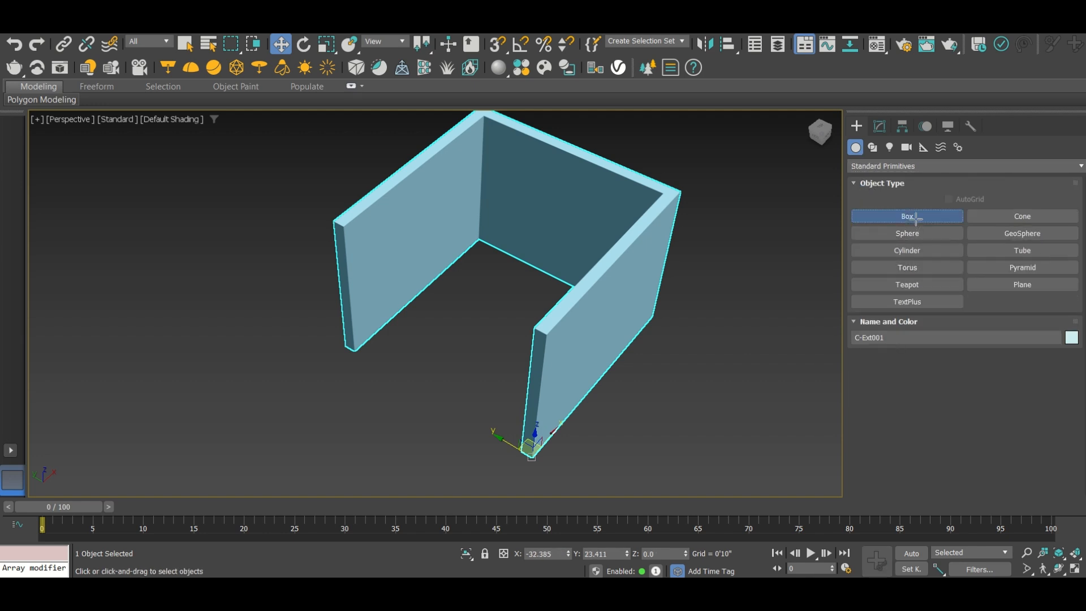
pyautogui.moveTo(341, 375); pyautogui.dragTo(517, 467)
pyautogui.click(508, 273)
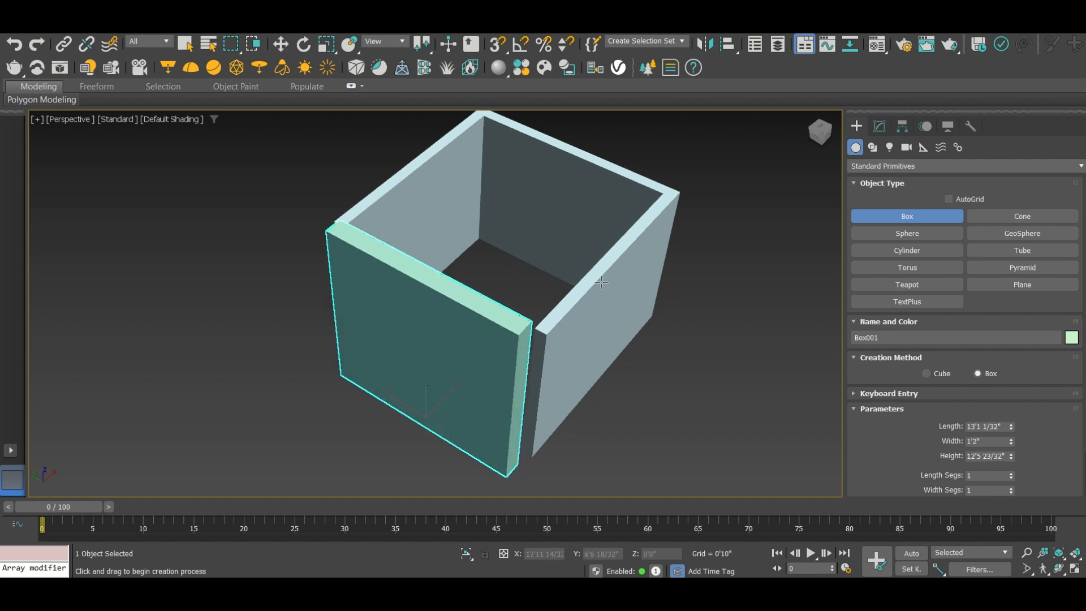
# - Set the box's length to 15'0", width to 0'9" and height to 11'0"
pyautogui.press('w')
pyautogui.click(879, 126)
pyautogui.click(974, 327)
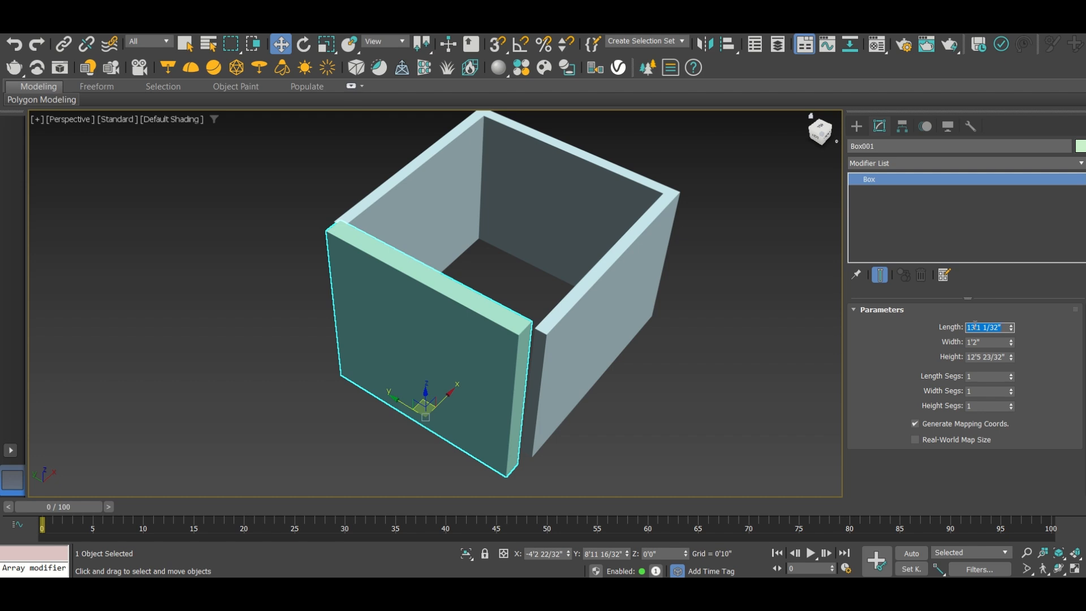
pyautogui.write('15')
pyautogui.press('Return')
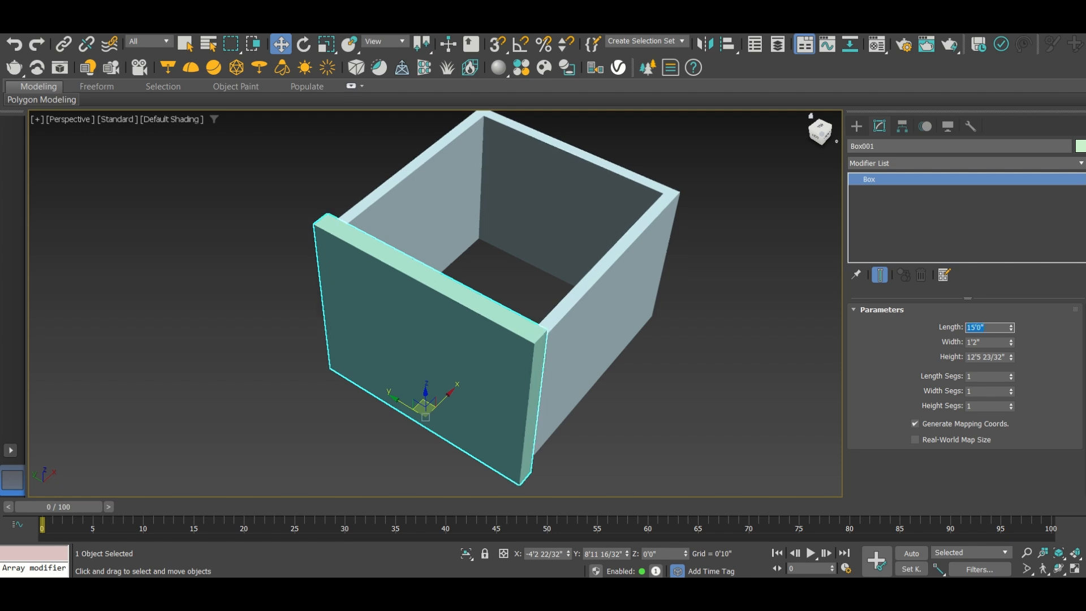
pyautogui.press('Tab')
pyautogui.write('9')
pyautogui.press('Return')
pyautogui.press('Tab')
pyautogui.write('11')
pyautogui.press('Return')
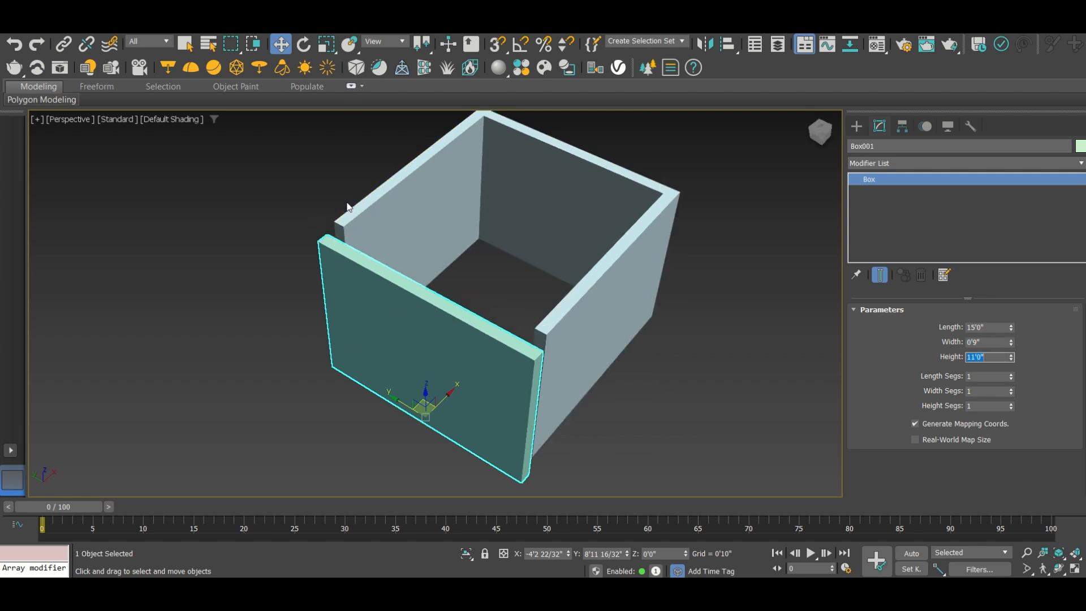
# - Enable angle snapping with a 90-degree increment and check that vertex is the chosen snap type
pyautogui.scroll(3, 328, 209)
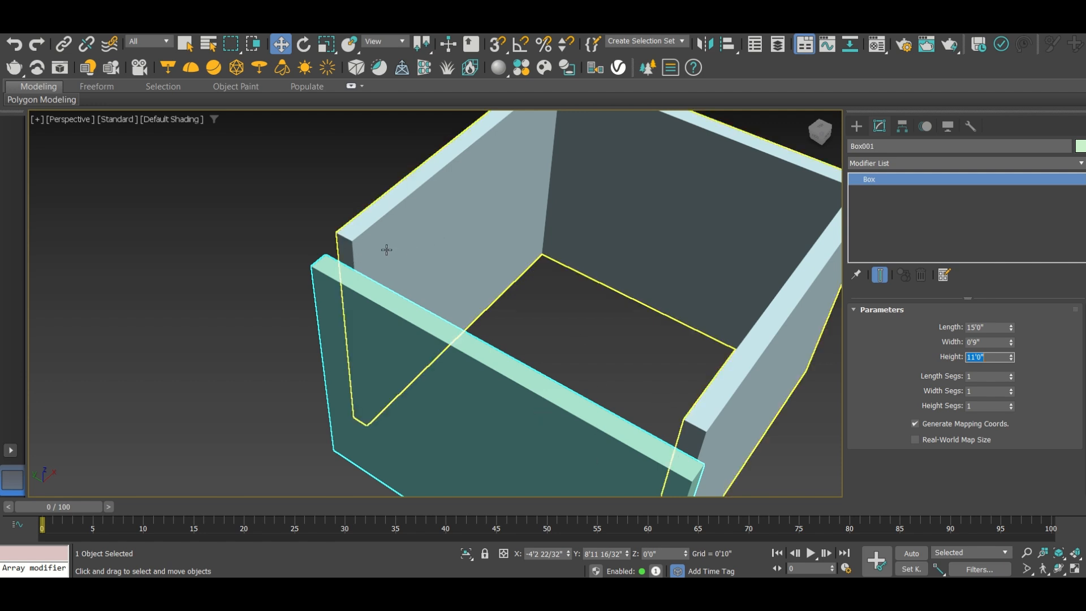
pyautogui.click(520, 44)
pyautogui.rightClick(521, 44)
pyautogui.moveTo(552, 304); pyautogui.dragTo(516, 304)
pyautogui.write('90')
pyautogui.press('Return')
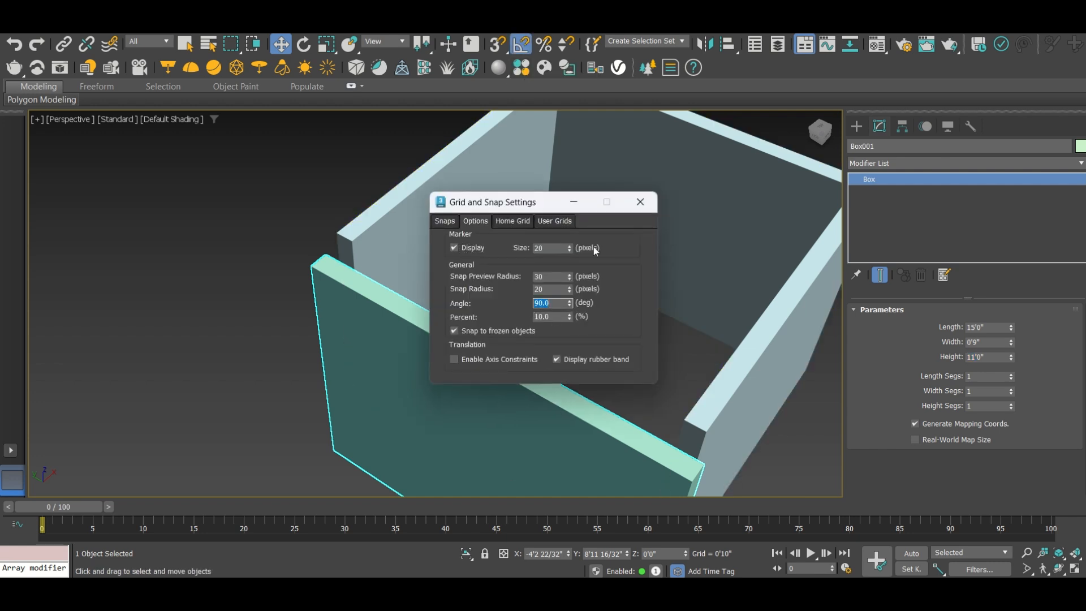
pyautogui.click(445, 221)
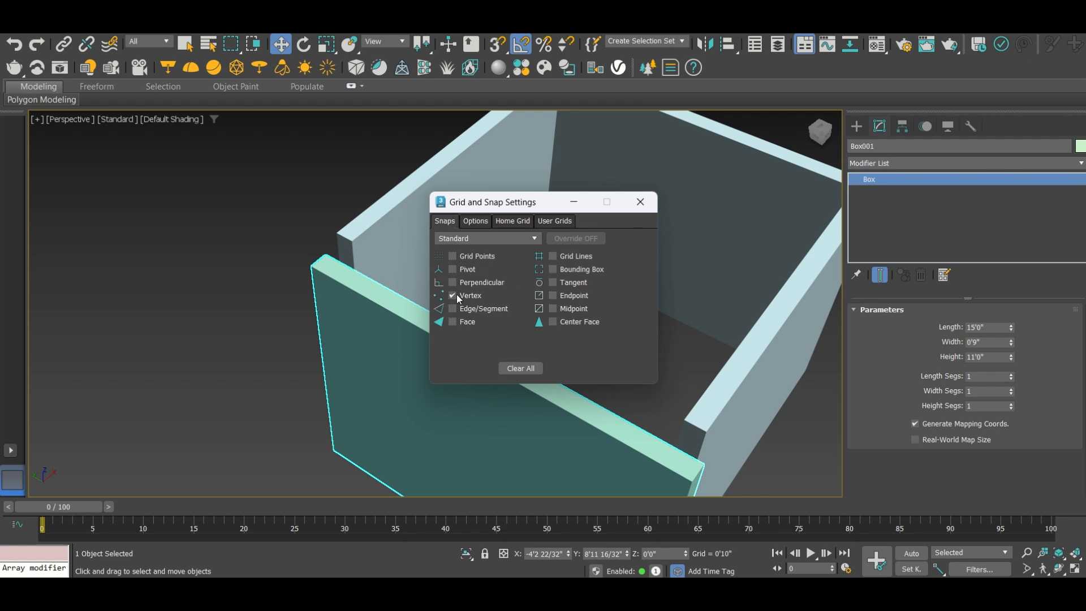
pyautogui.click(641, 201)
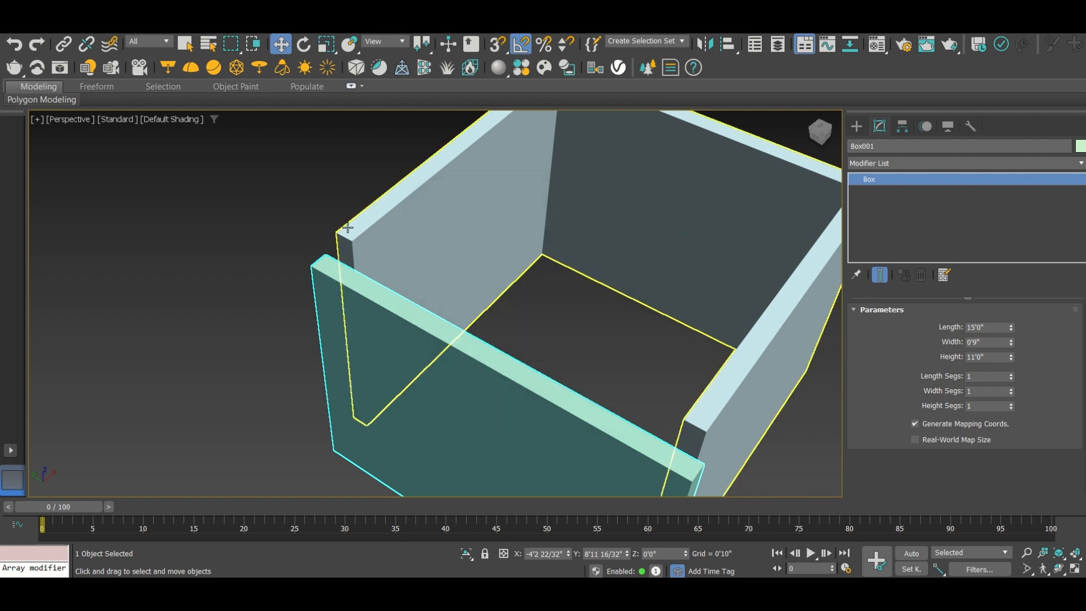
# - Turn on 3D snapping and move the box so its upper outer corner meets the wall end's inner top corner
pyautogui.click(498, 45)
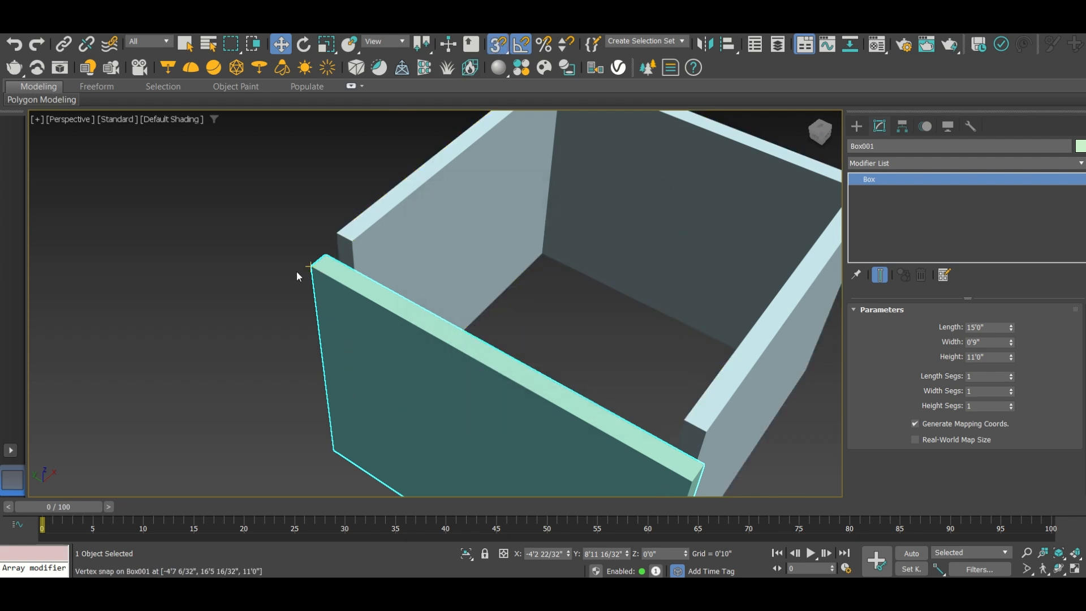
pyautogui.moveTo(312, 268); pyautogui.dragTo(359, 236)
pyautogui.scroll(-4, 294, 218)
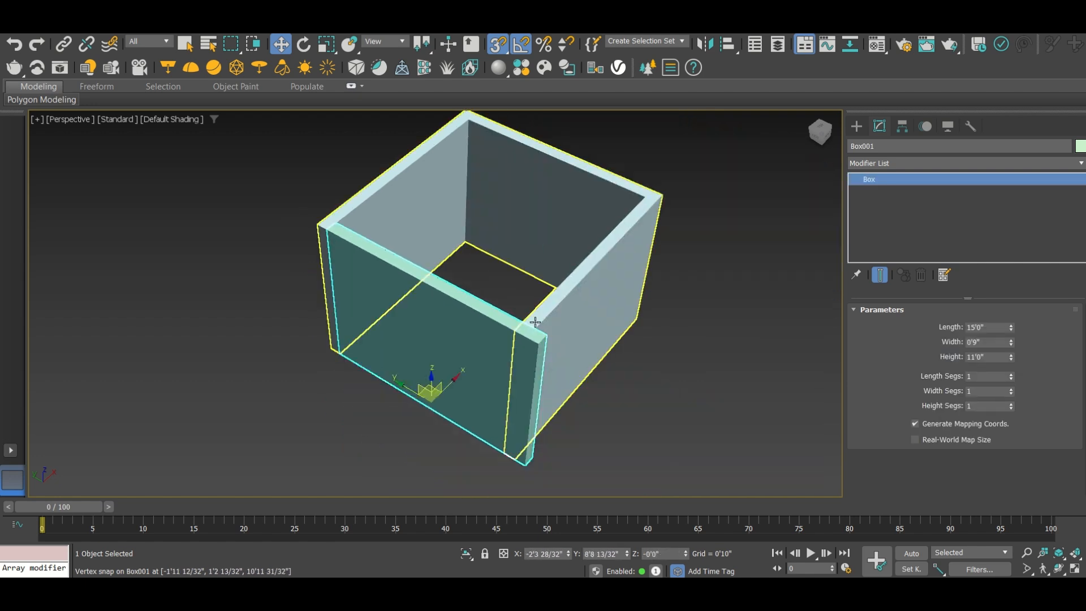
# - Turn off 3D snapping and shorten the box to a length of 13'10 3/32"
pyautogui.click(499, 47)
pyautogui.moveTo(995, 328); pyautogui.dragTo(940, 330)
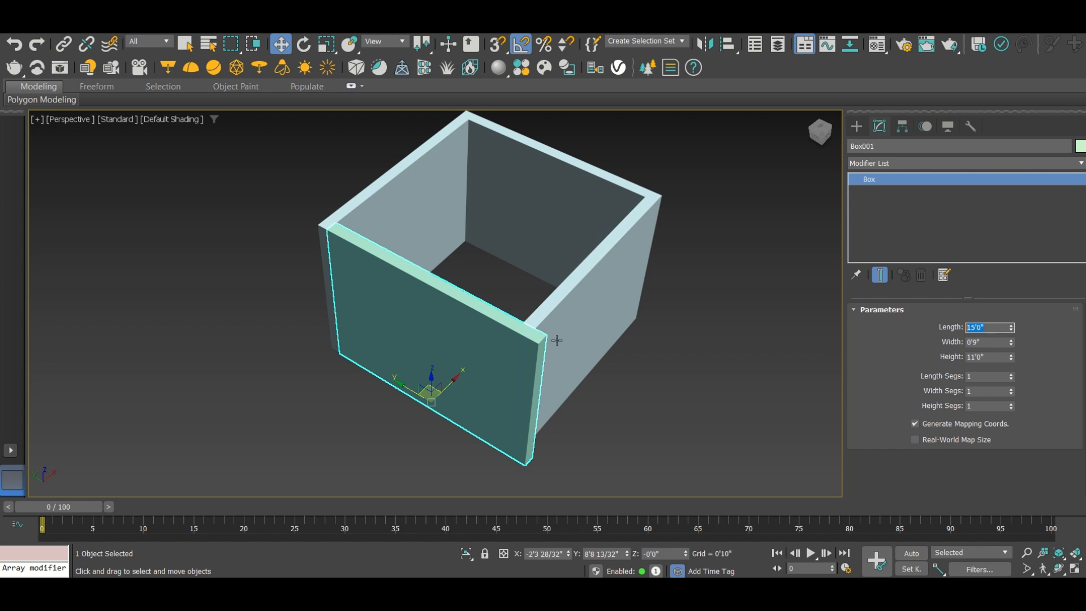
pyautogui.moveTo(1010, 330); pyautogui.dragTo(1011, 328)
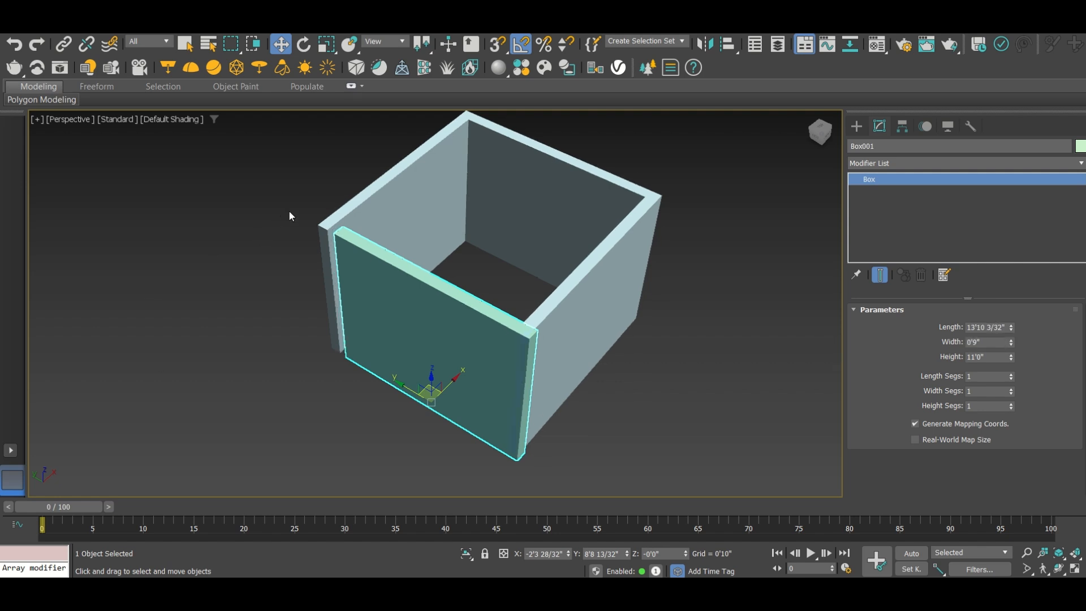
# - Re-enable 3D snapping and align the shortened box's upper outer corner with the inner top corner of the wall end
pyautogui.scroll(3, 287, 216)
pyautogui.press('s')
pyautogui.scroll(3, 336, 214)
pyautogui.scroll(3, 337, 213)
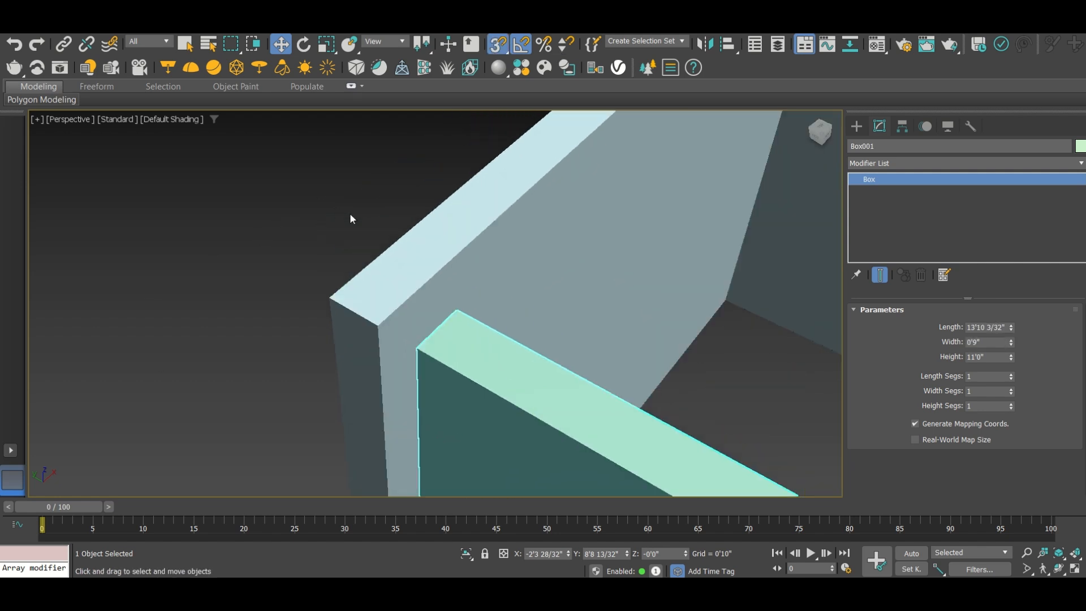
pyautogui.moveTo(419, 349); pyautogui.dragTo(378, 324)
pyautogui.scroll(-5, 502, 343)
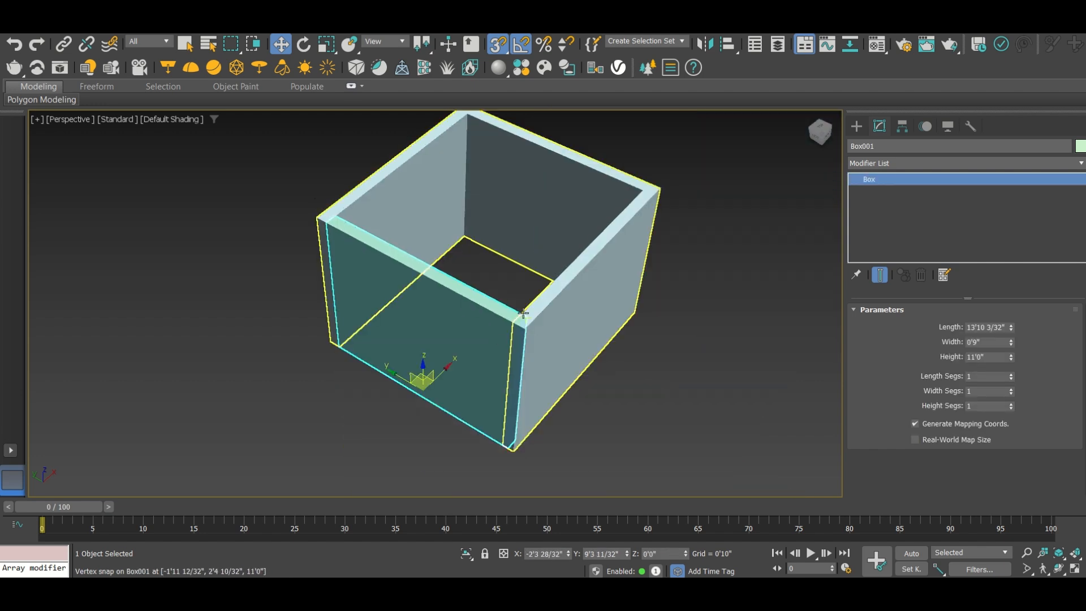
# - Deselect the fourth wall and draw a new box outside the room, about 7'4" long, 2'3" wide and 13'1" high
pyautogui.scroll(3, 502, 340)
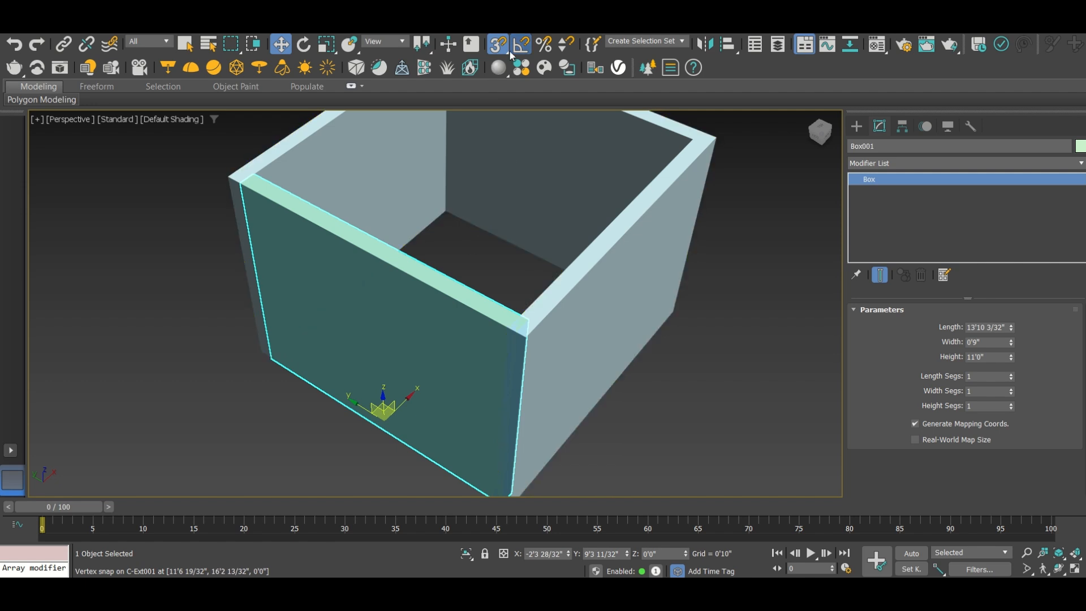
pyautogui.click(857, 124)
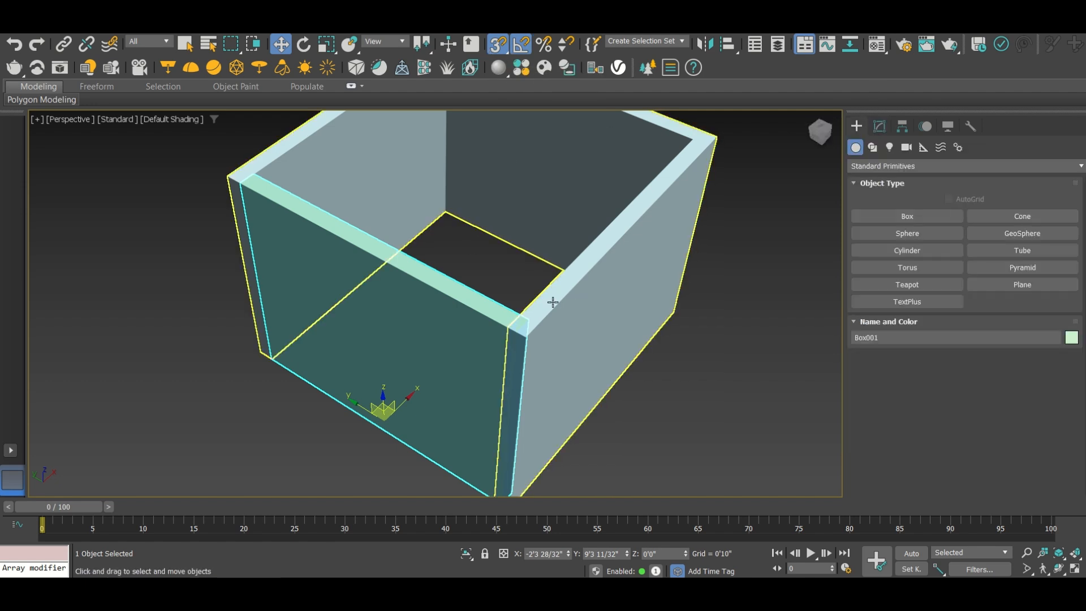
pyautogui.scroll(-4, 553, 302)
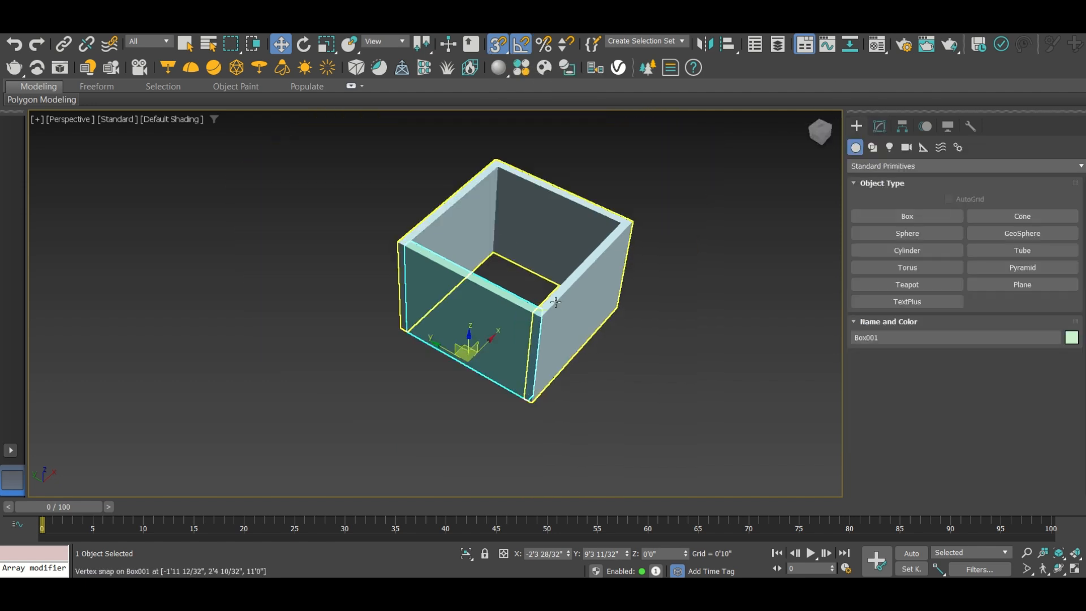
pyautogui.click(201, 401)
pyautogui.scroll(3, 447, 344)
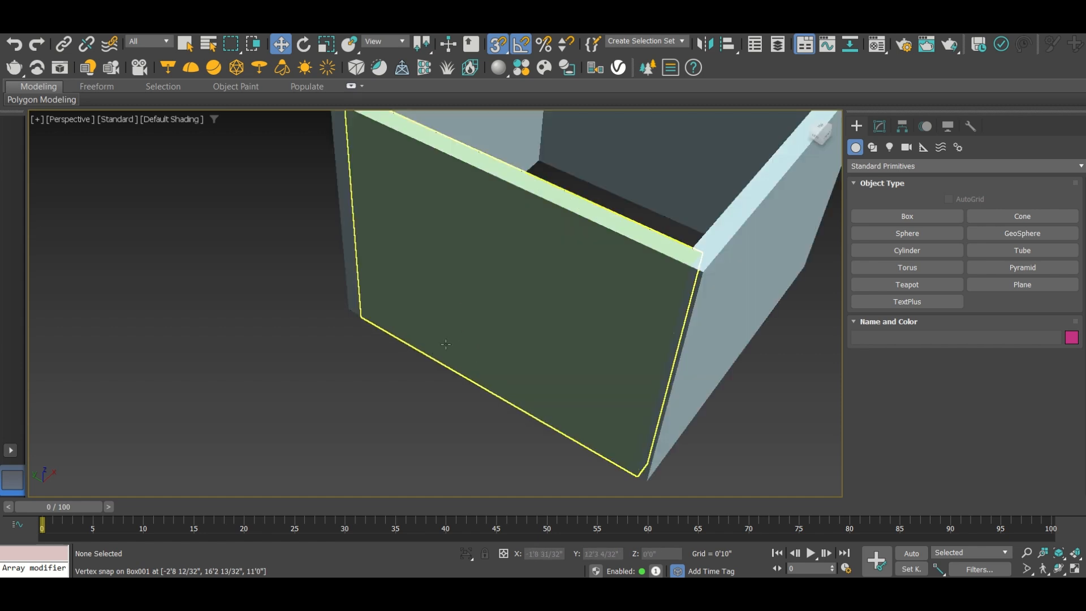
pyautogui.scroll(-3, 447, 344)
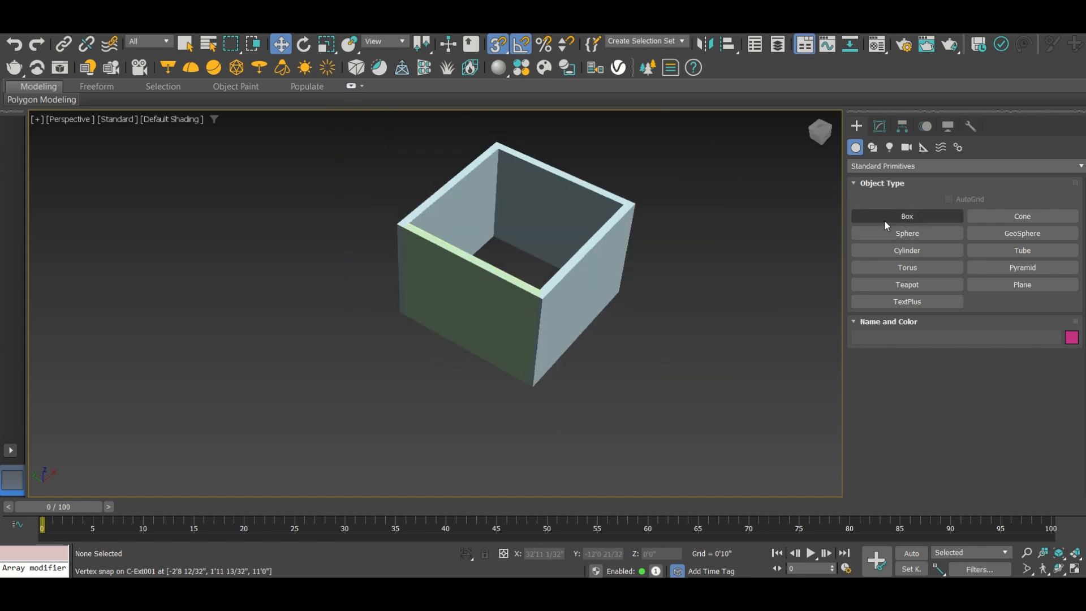
pyautogui.click(885, 218)
pyautogui.moveTo(271, 368); pyautogui.dragTo(352, 393)
pyautogui.click(337, 270)
pyautogui.press('w')
# - Set the new box's length to 3'6", width to 1'0" and height to 7'6"
pyautogui.click(879, 126)
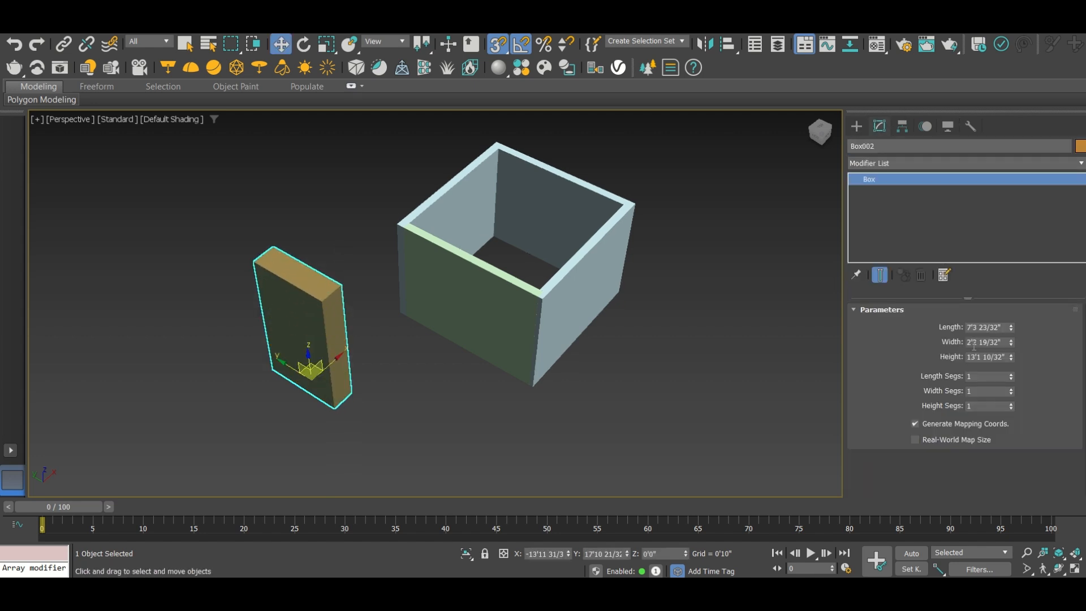
pyautogui.doubleClick(981, 328)
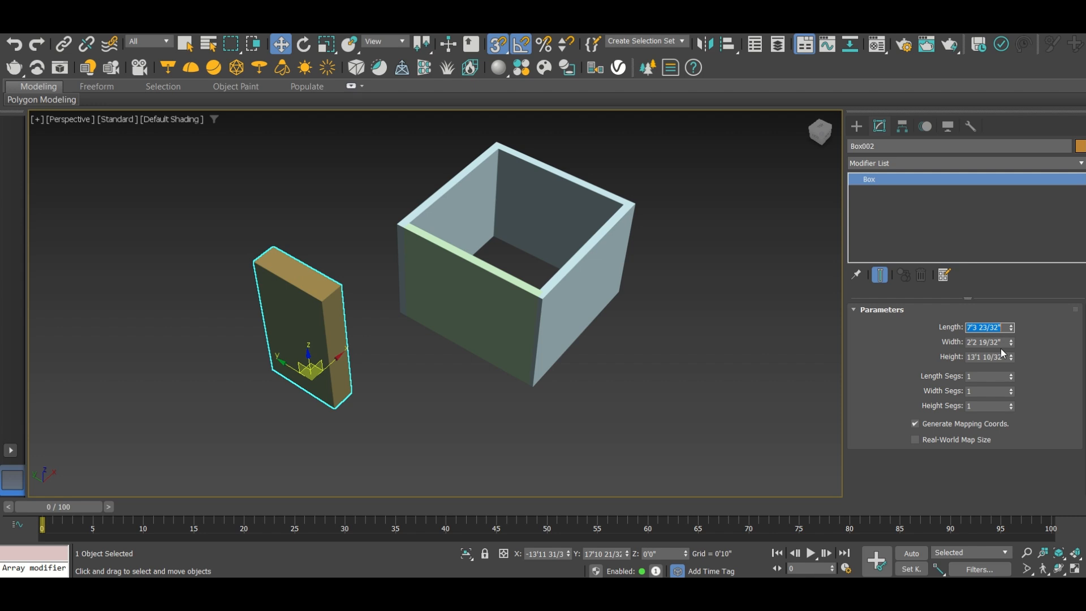
pyautogui.press('Return')
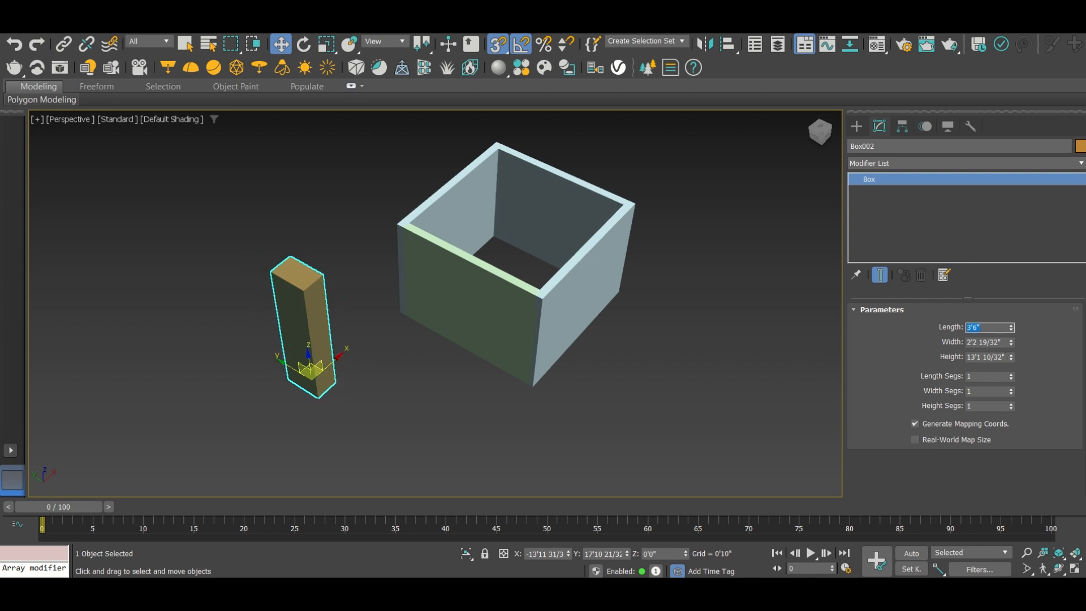
pyautogui.press('Tab')
pyautogui.write("1'")
pyautogui.press('Return')
pyautogui.press('Tab')
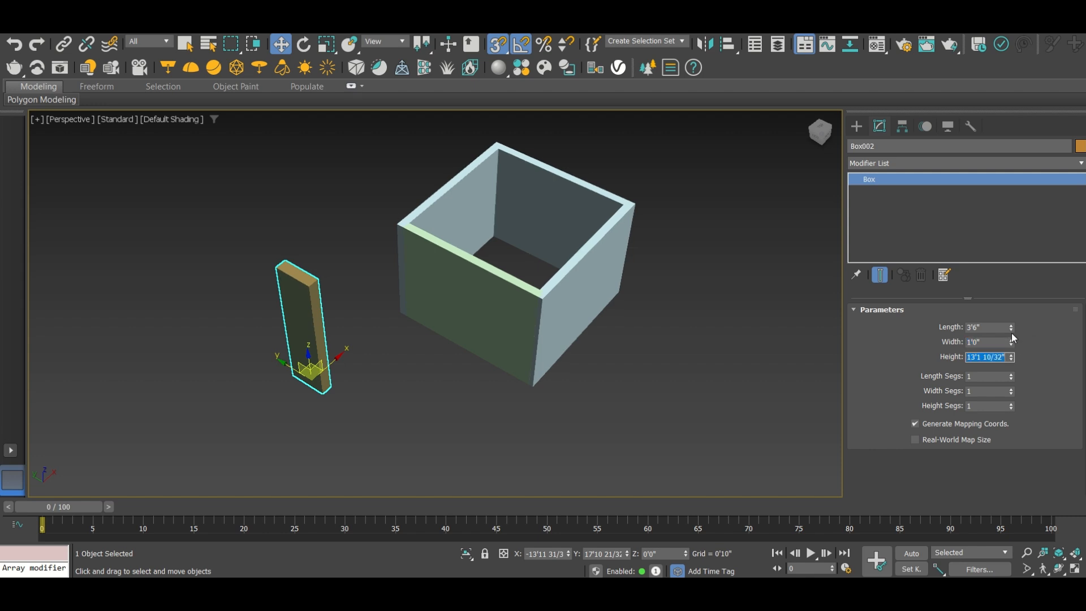
pyautogui.write("7'6")
pyautogui.press('Return')
pyautogui.scroll(3, 258, 273)
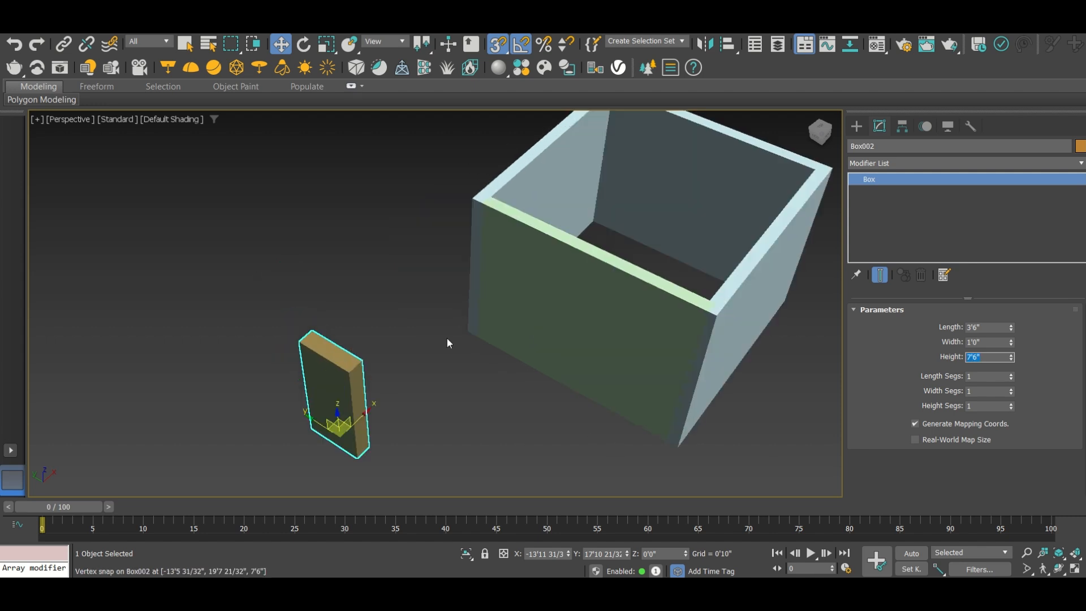
pyautogui.scroll(2, 422, 323)
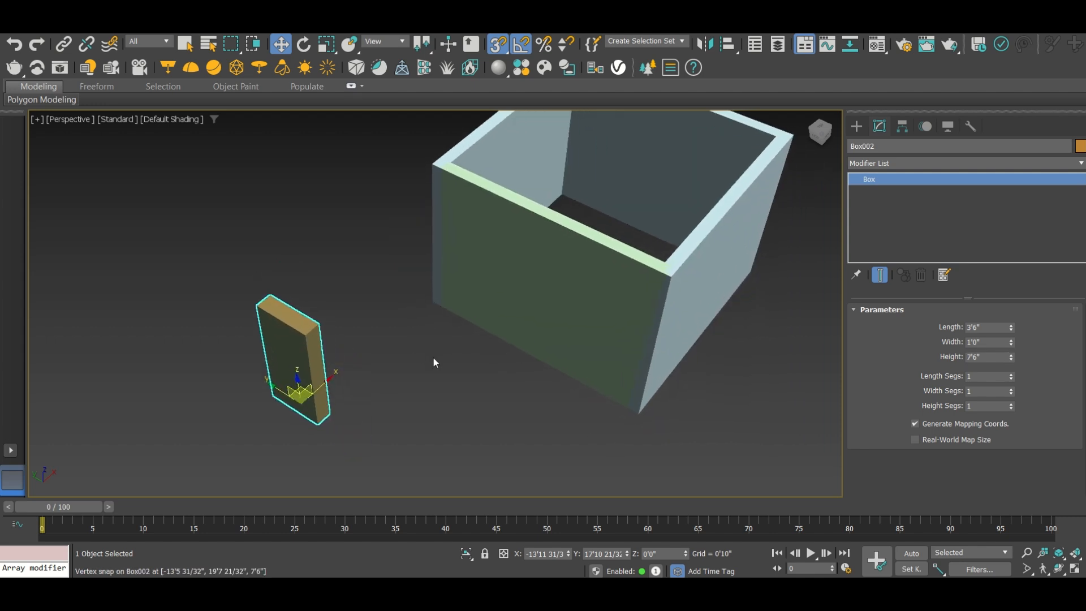
pyautogui.keyDown('alt'); pyautogui.moveTo(434, 359); pyautogui.dragTo(431, 357, button='middle'); pyautogui.keyUp('alt')
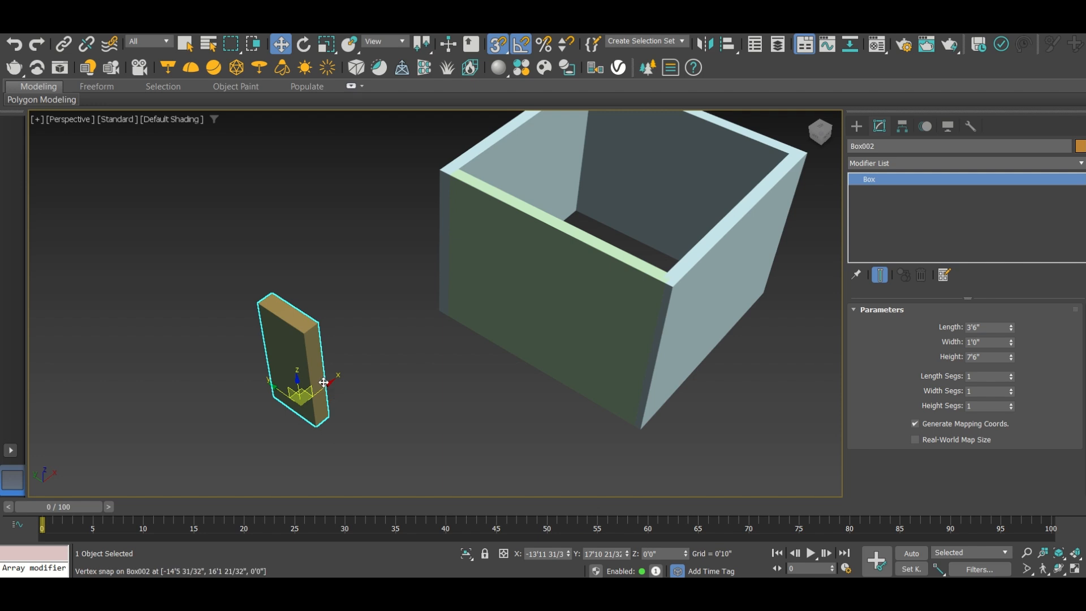
pyautogui.moveTo(324, 382); pyautogui.dragTo(442, 420)
pyautogui.hotkey('ctrl', 'z')
# - Turn off 3D snapping and move the door-sized box into the fourth wall so it runs through the wall's thickness
pyautogui.click(498, 43)
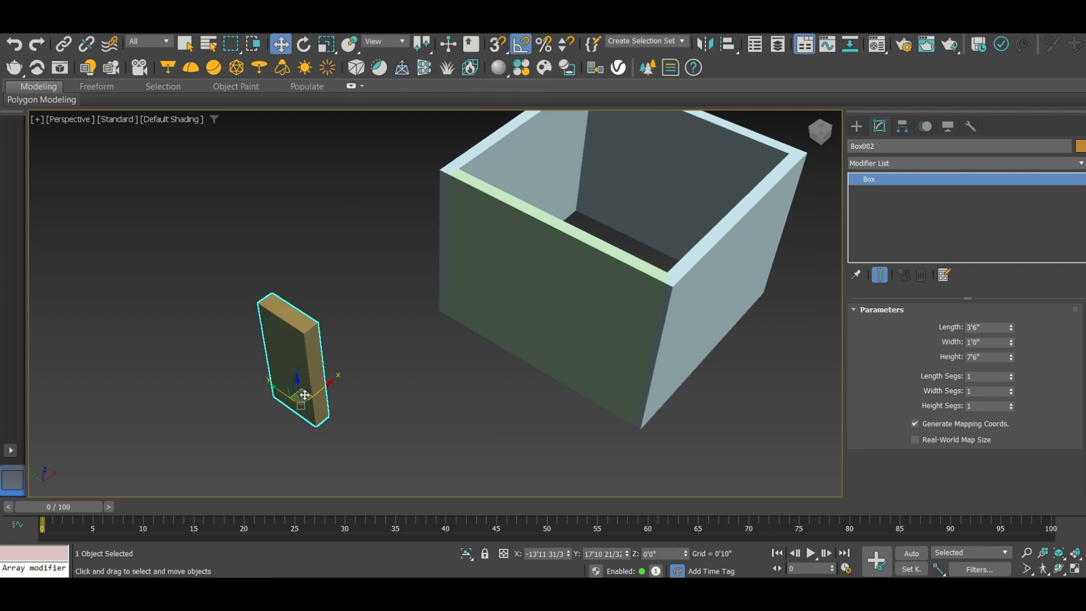
pyautogui.moveTo(327, 387); pyautogui.dragTo(602, 342)
pyautogui.keyDown('alt'); pyautogui.moveTo(602, 342); pyautogui.dragTo(595, 387, button='middle'); pyautogui.keyUp('alt')
pyautogui.moveTo(577, 372); pyautogui.dragTo(575, 368)
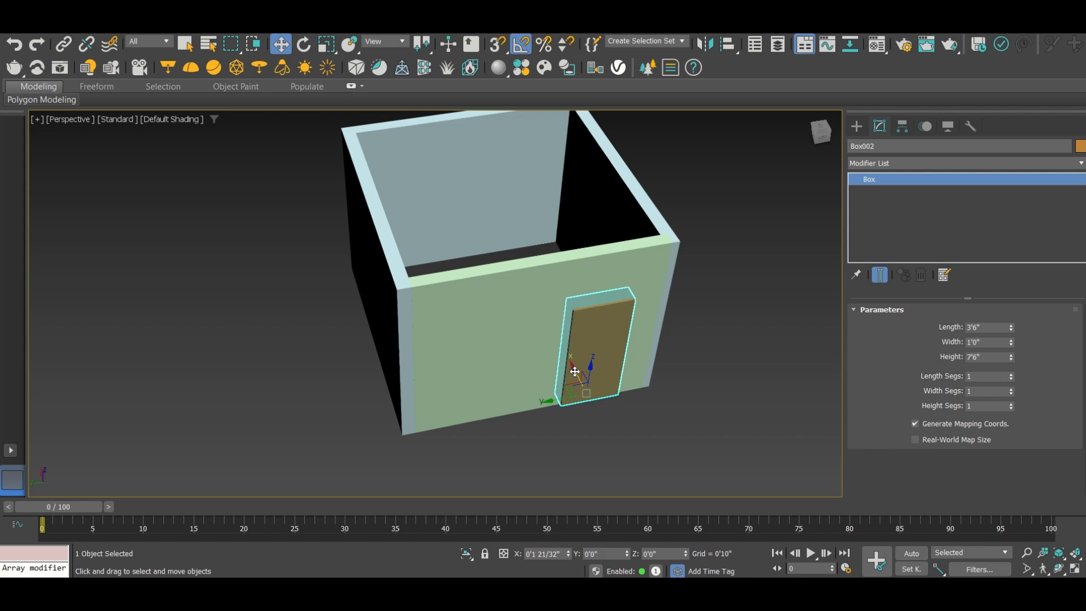
pyautogui.keyDown('alt'); pyautogui.moveTo(575, 369); pyautogui.dragTo(543, 318, button='middle'); pyautogui.keyUp('alt')
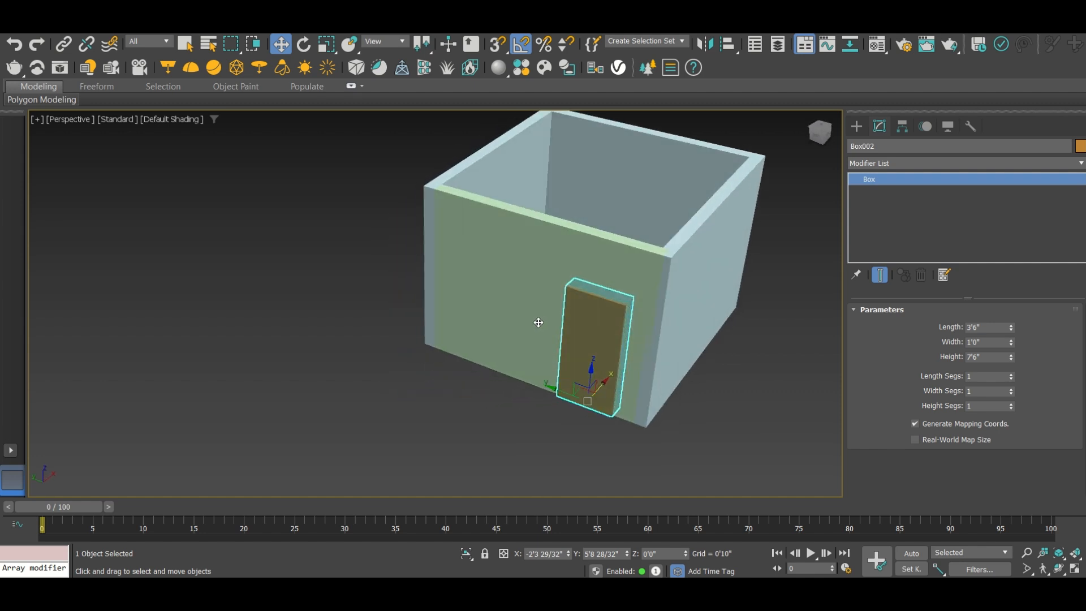
# - Slide the door-sized box along the fourth wall to its opposite end, at about Y 13'8", and deselect it
pyautogui.scroll(3, 573, 351)
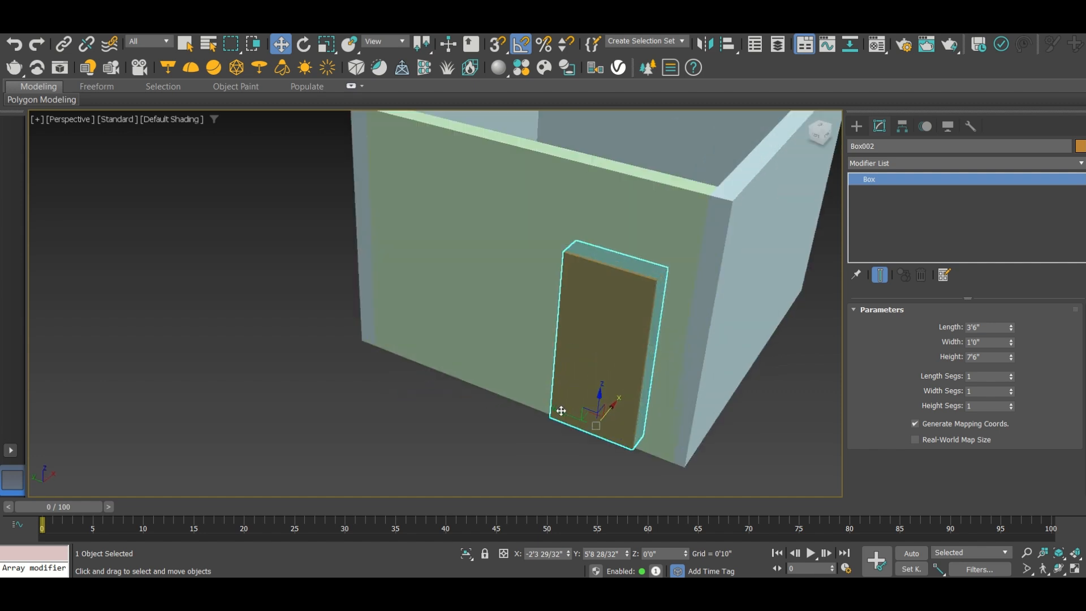
pyautogui.moveTo(565, 415); pyautogui.dragTo(398, 384)
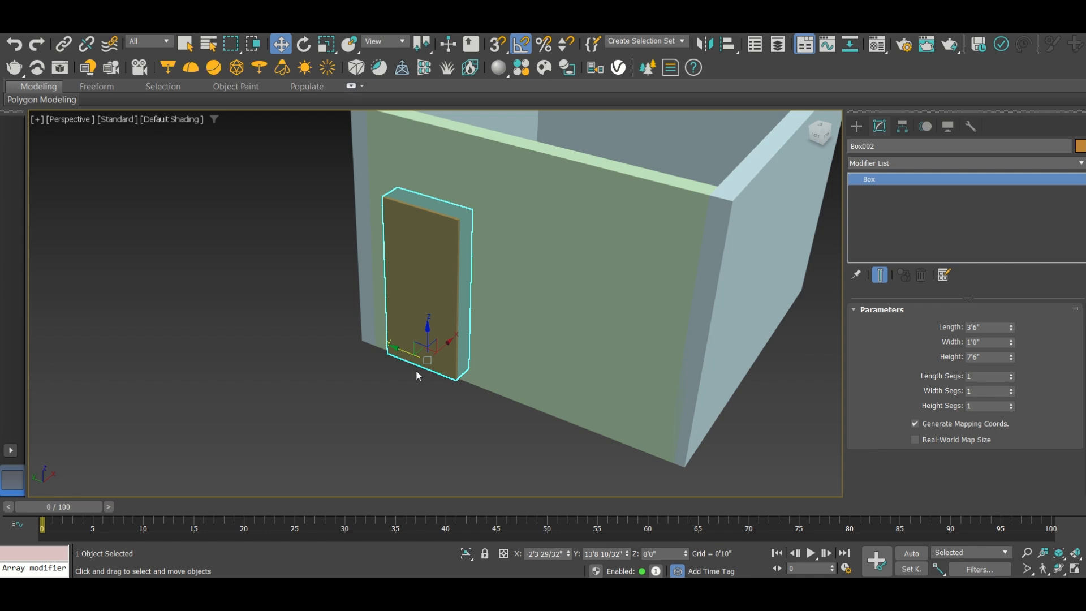
pyautogui.scroll(4, 521, 403)
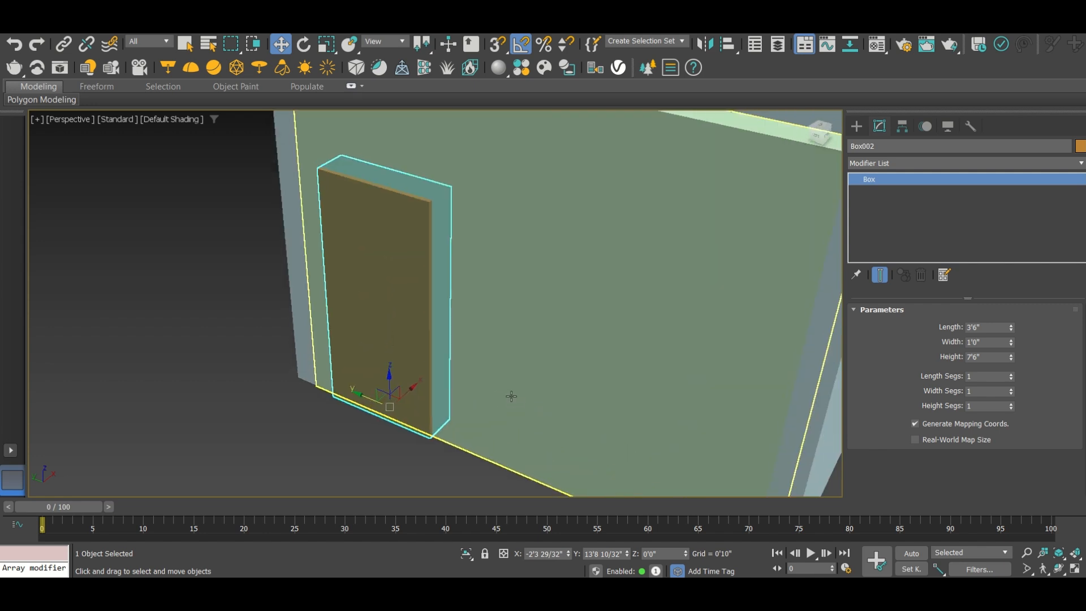
pyautogui.scroll(-3, 363, 351)
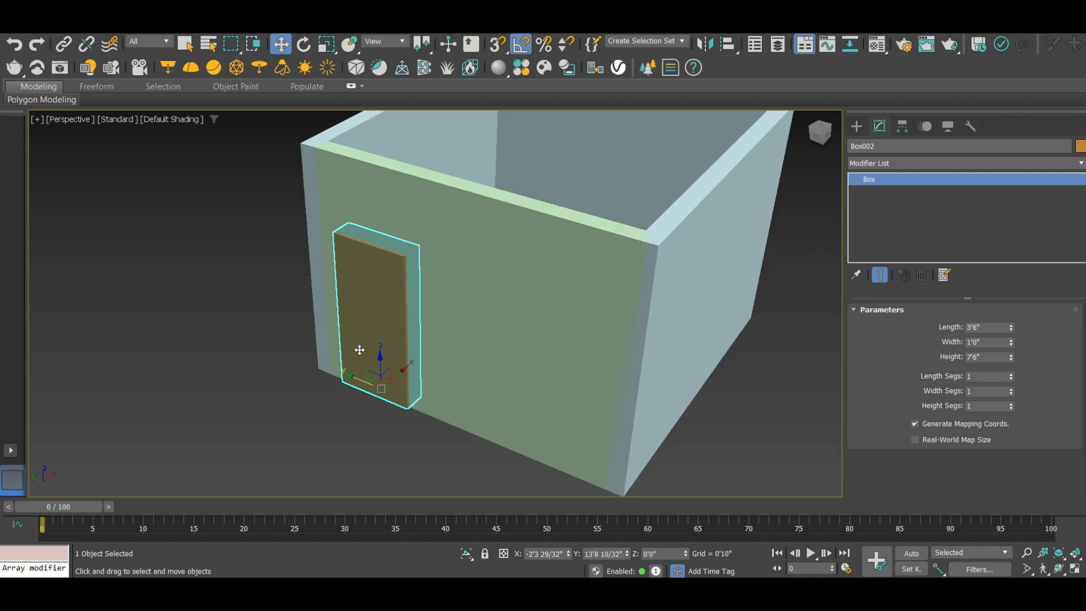
pyautogui.click(171, 341)
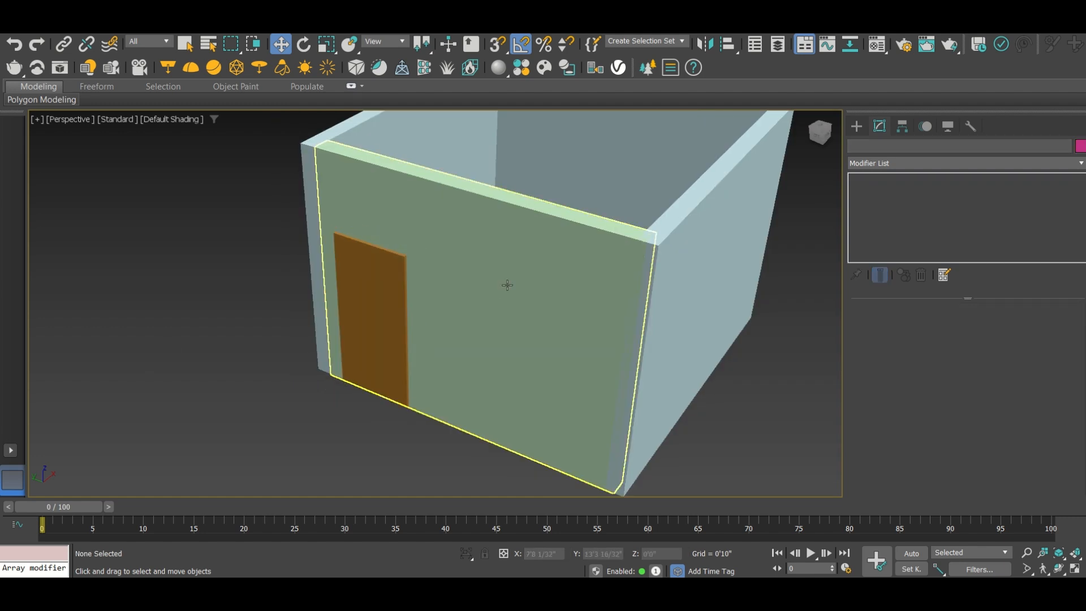
# - Subtract the door-sized box from the fourth wall with ProBoolean to cut a doorway
pyautogui.click(546, 252)
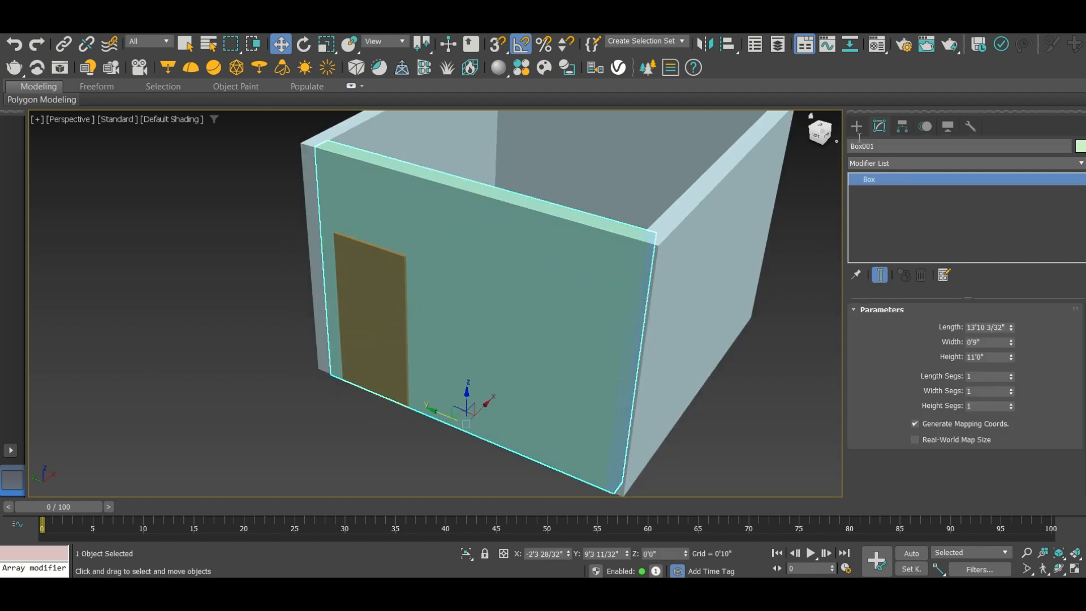
pyautogui.click(857, 127)
pyautogui.click(862, 169)
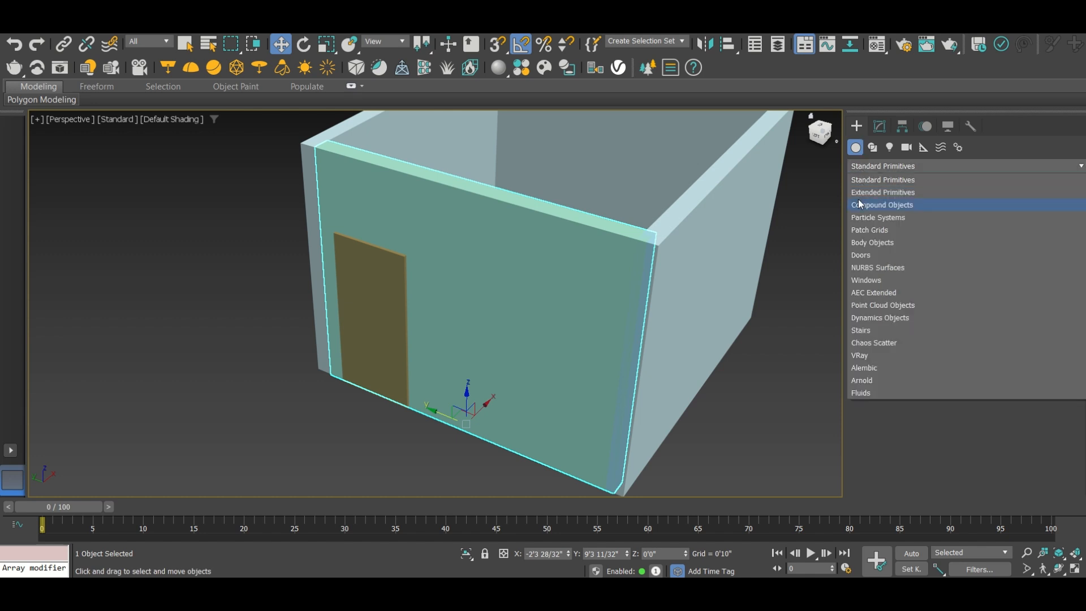
pyautogui.click(855, 195)
pyautogui.click(866, 169)
pyautogui.click(877, 205)
pyautogui.click(1035, 289)
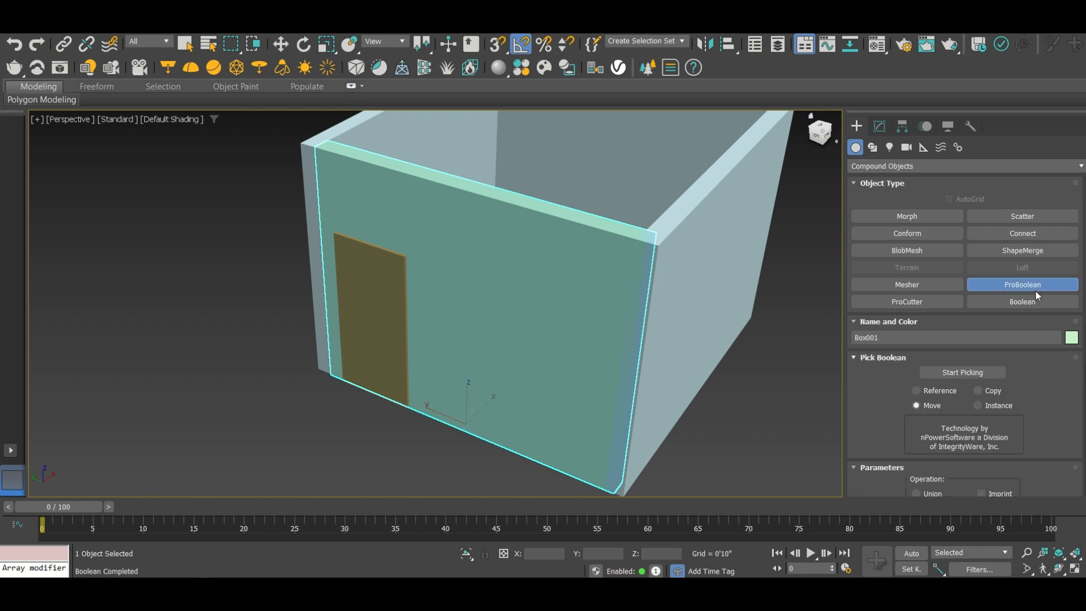
pyautogui.click(962, 372)
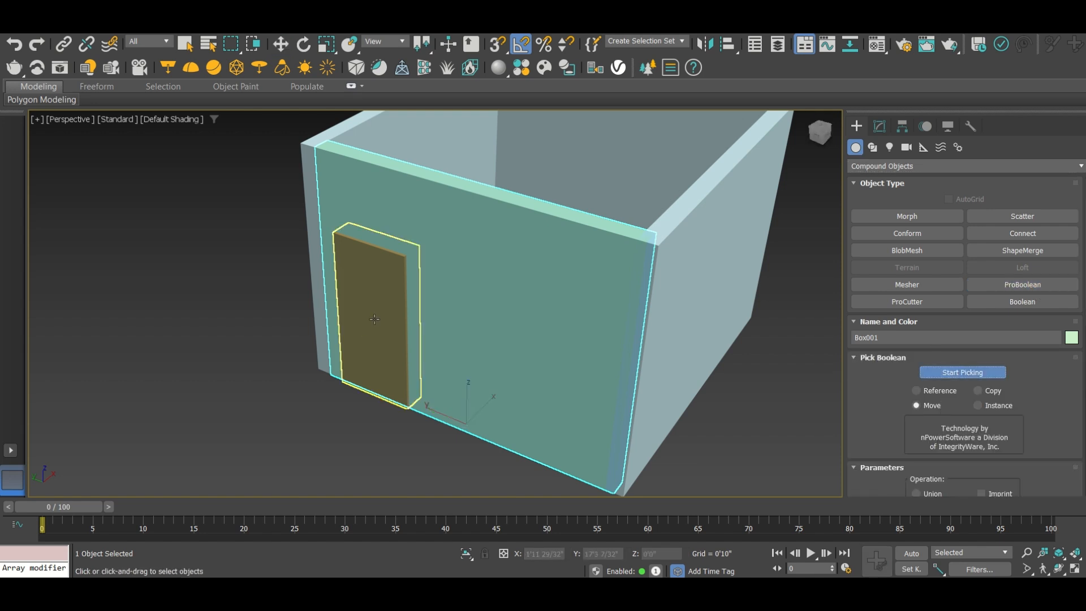
pyautogui.click(375, 320)
pyautogui.press('w')
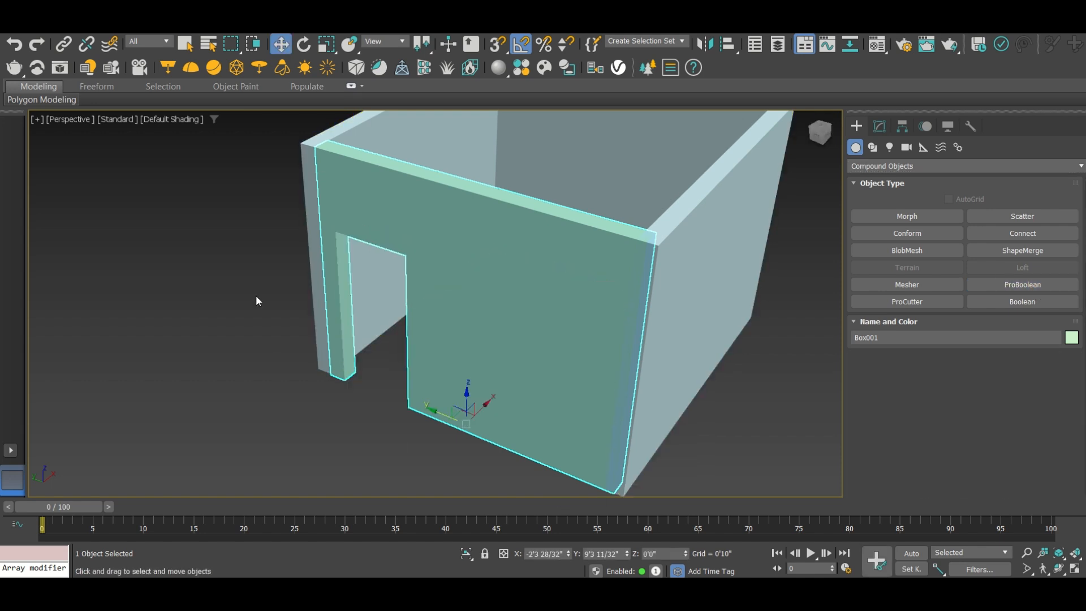
pyautogui.moveTo(312, 364); pyautogui.dragTo(284, 402, button='middle')
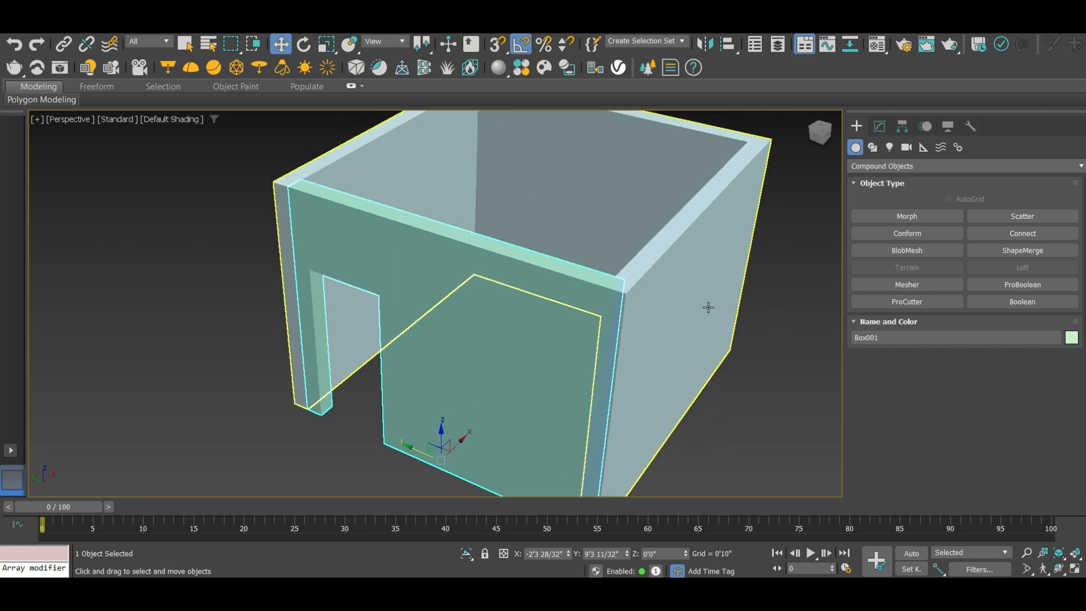
pyautogui.click(768, 342)
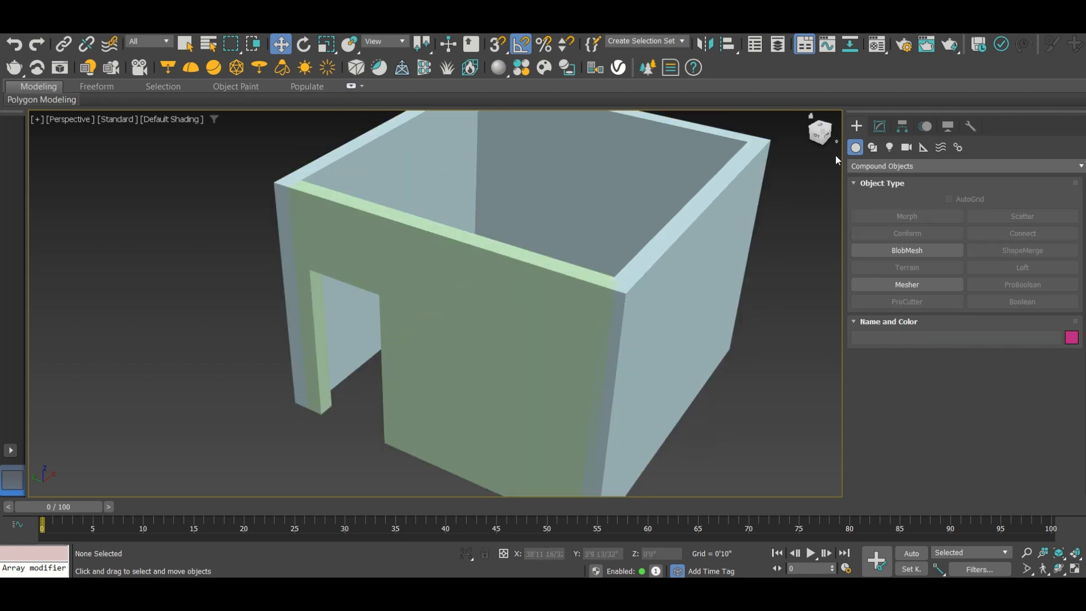
pyautogui.click(694, 233)
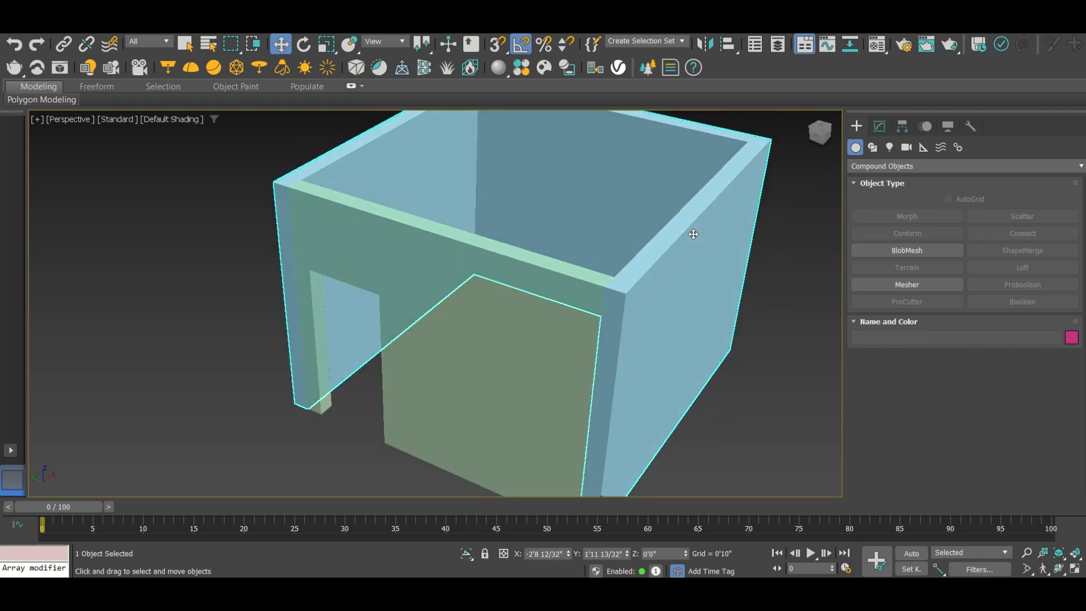
pyautogui.click(999, 283)
pyautogui.scroll(-2, 896, 397)
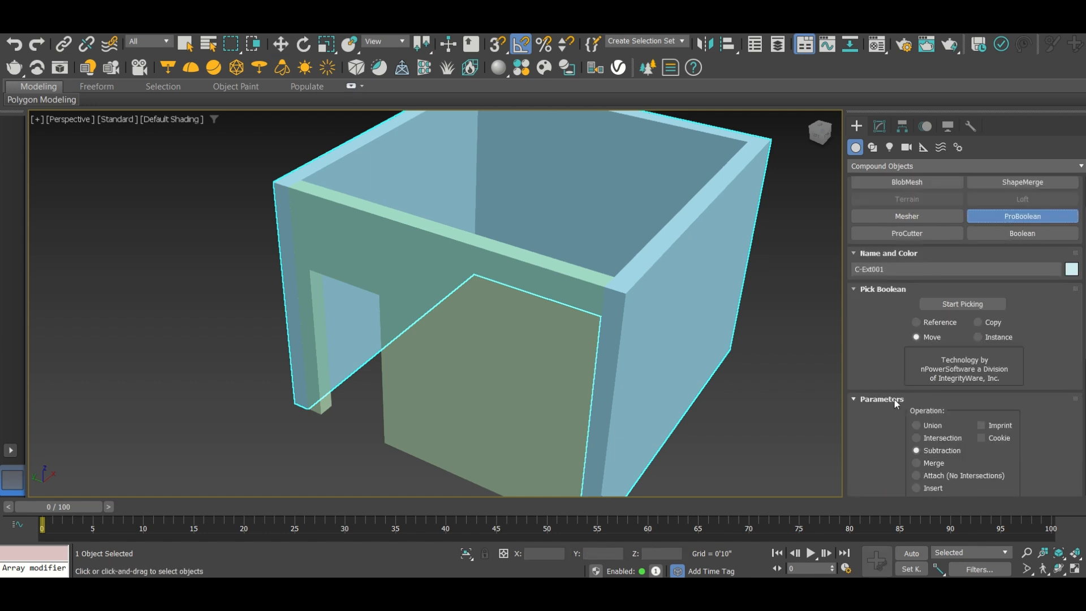
pyautogui.click(917, 425)
pyautogui.click(942, 305)
pyautogui.click(481, 352)
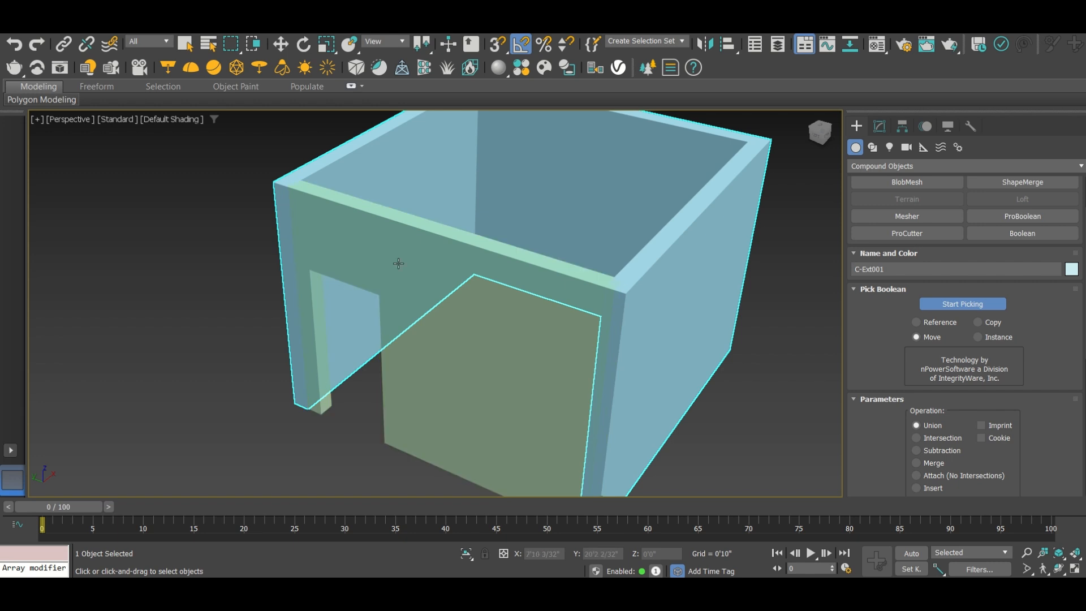
pyautogui.click(855, 149)
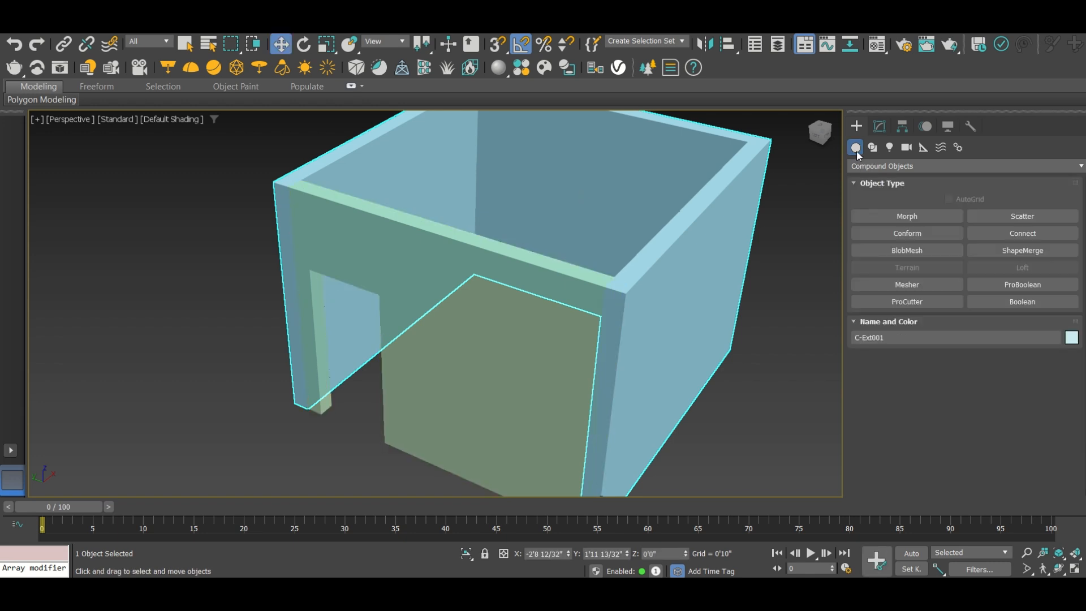
# - Switch the object creation category back to Standard Primitives and deselect the three-sided wall shell
pyautogui.click(885, 167)
pyautogui.click(881, 181)
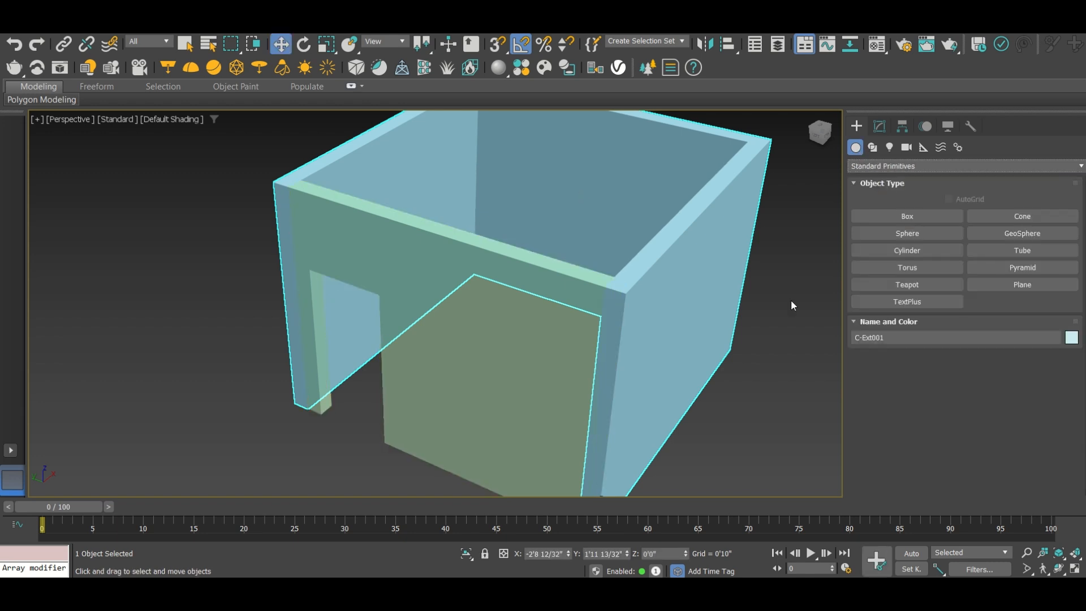
pyautogui.click(780, 339)
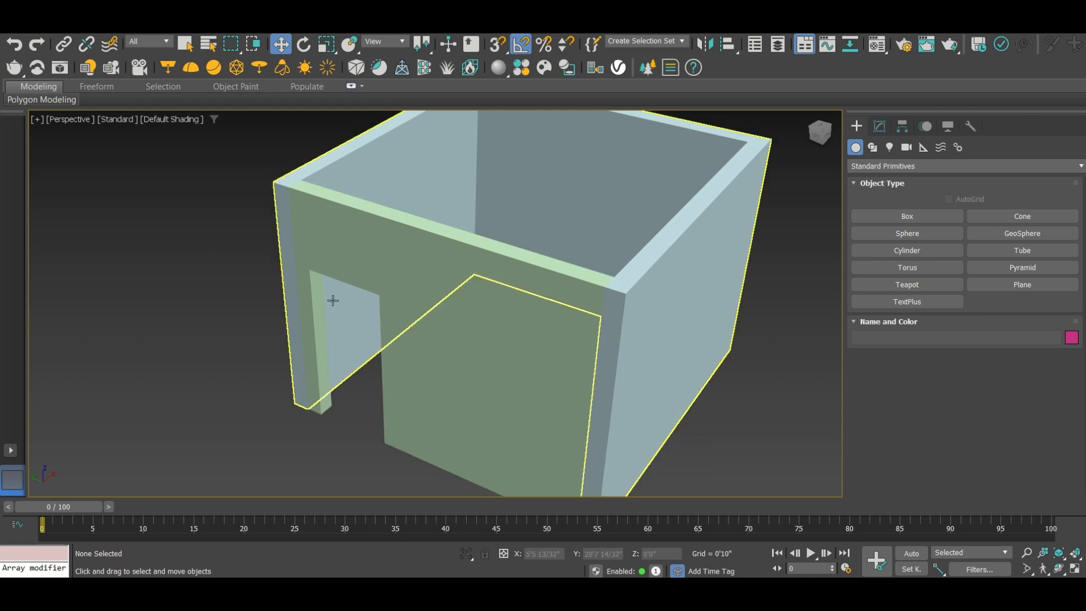
pyautogui.scroll(-6, 252, 321)
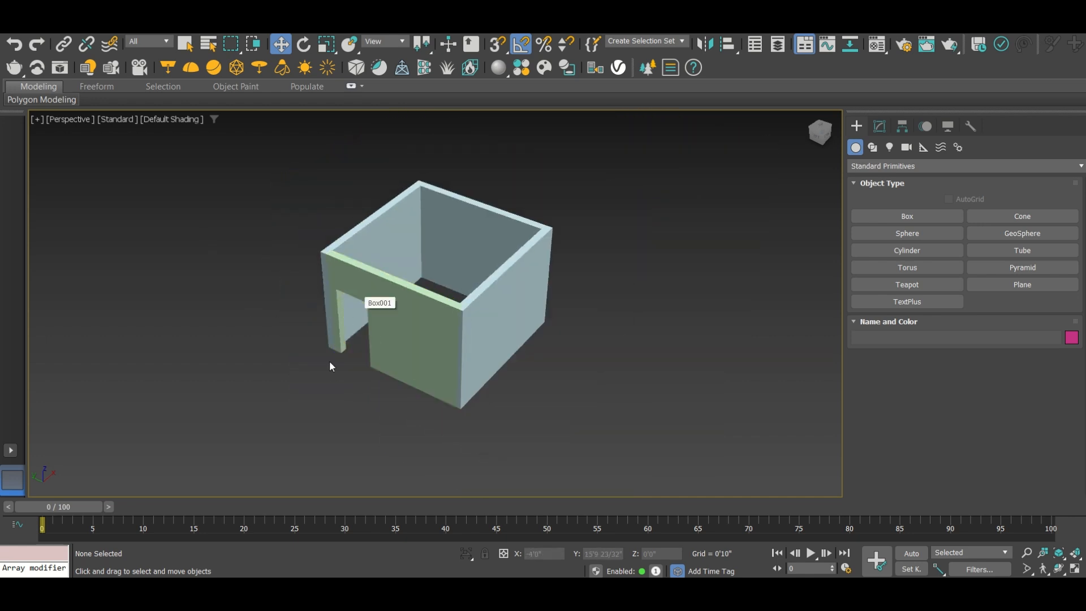
pyautogui.scroll(10, 396, 328)
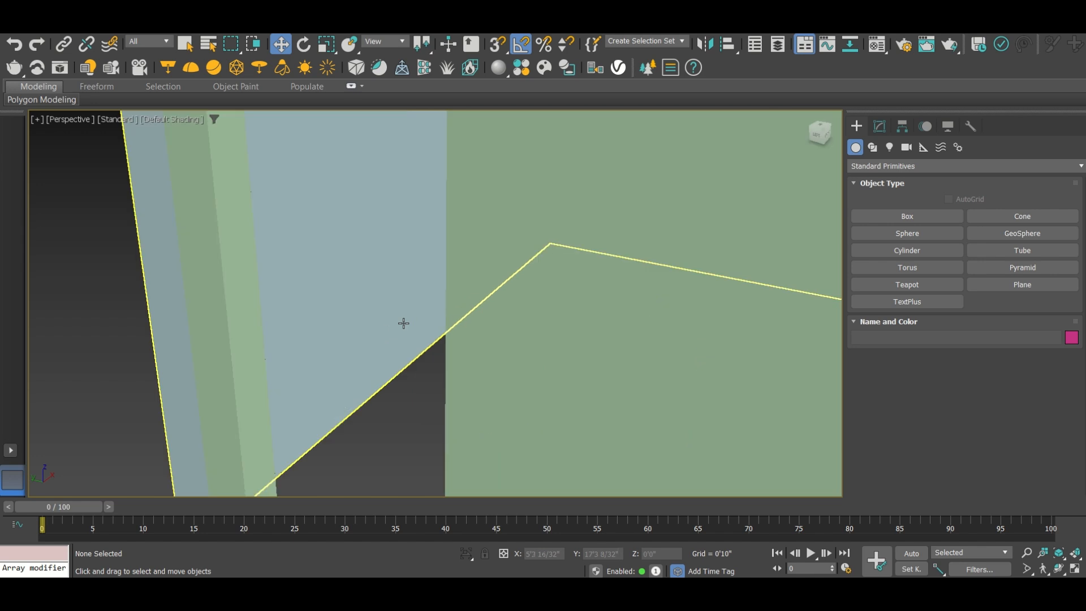
# - Create a Pivot door 3'6" wide and 7'6" high snapped to the fourth wall's doorway, and turn 3D snapping off
pyautogui.scroll(-8, 355, 317)
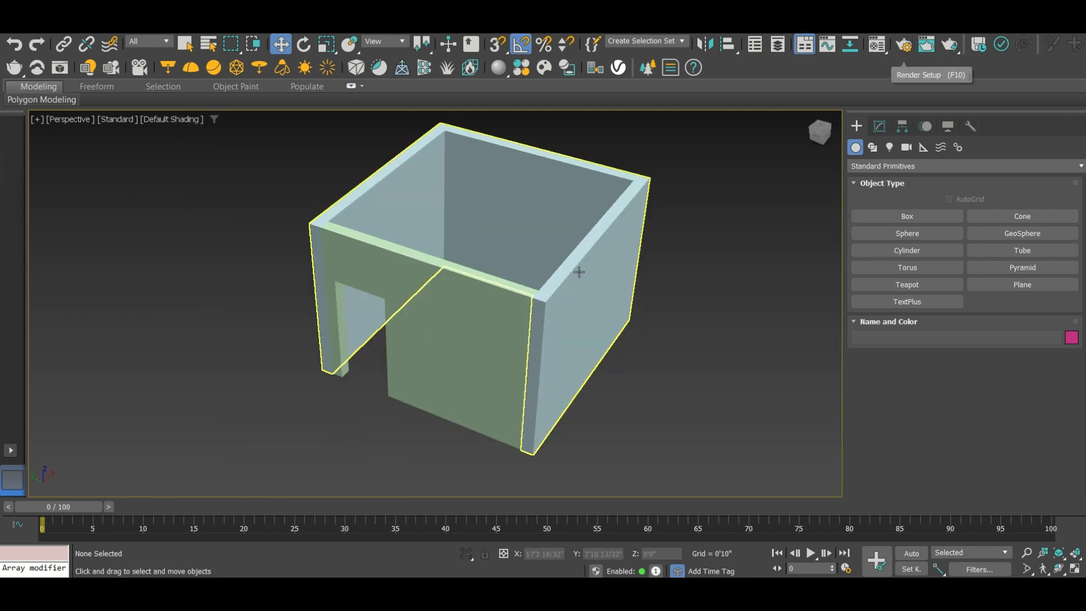
pyautogui.click(870, 167)
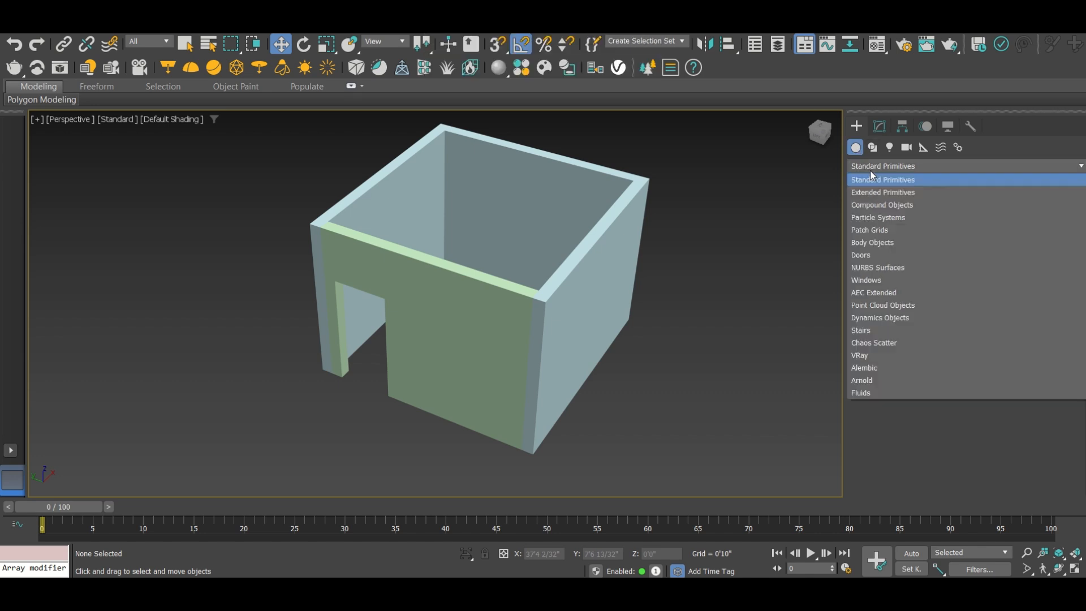
pyautogui.click(877, 255)
pyautogui.click(931, 215)
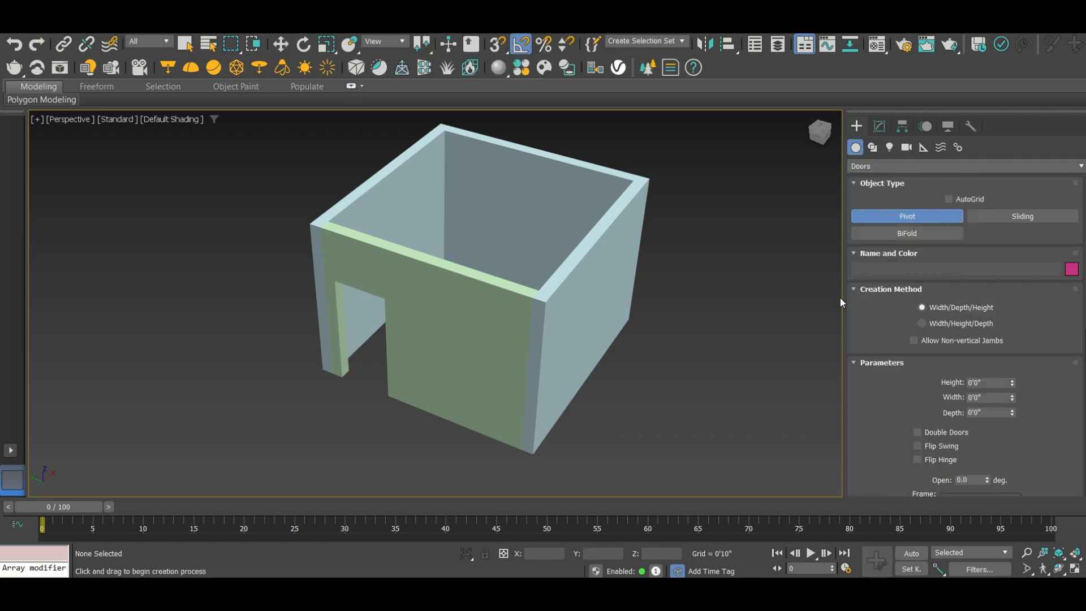
pyautogui.click(498, 44)
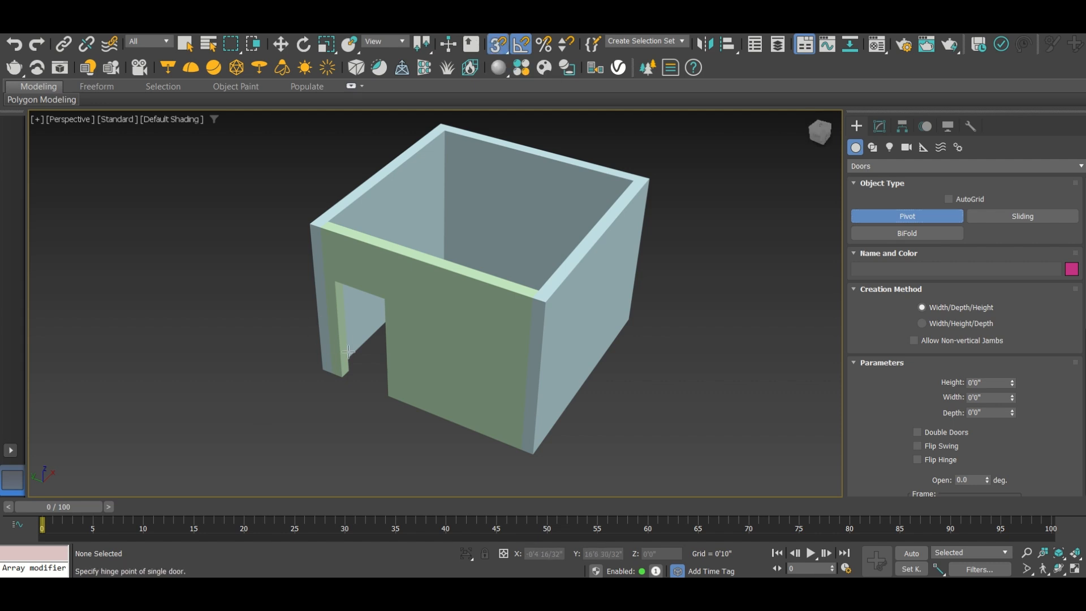
pyautogui.scroll(4, 330, 326)
pyautogui.moveTo(414, 419); pyautogui.dragTo(342, 387)
pyautogui.click(352, 376)
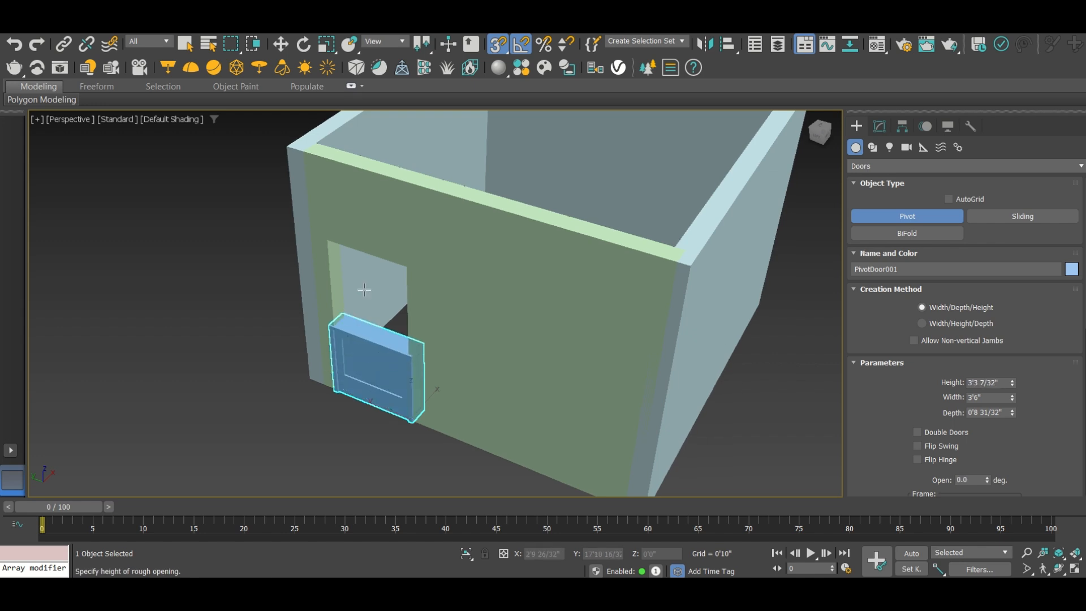
pyautogui.click(337, 236)
pyautogui.press('w')
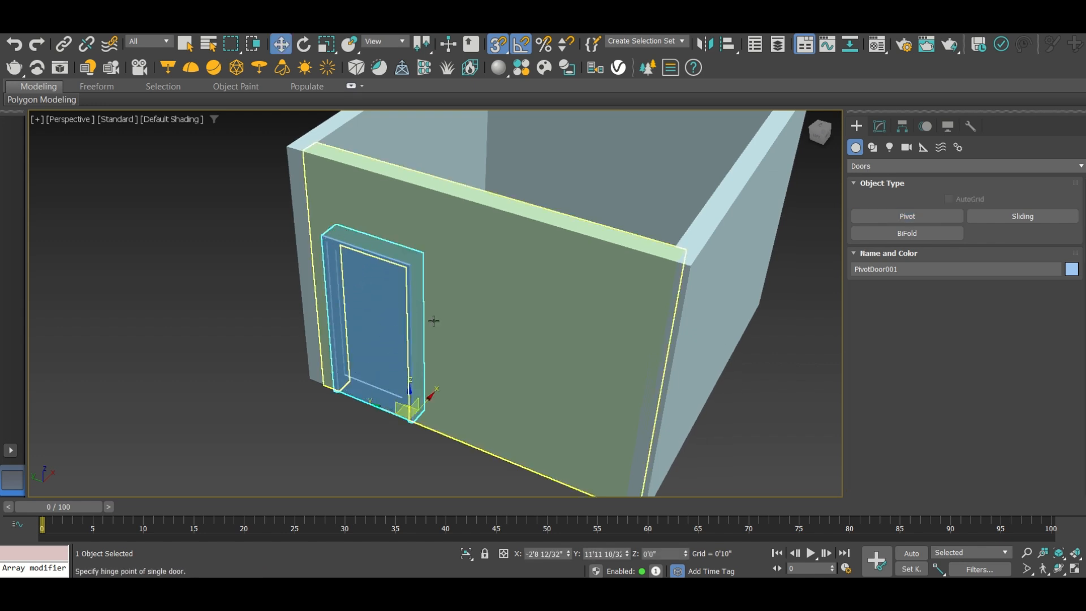
pyautogui.press('s')
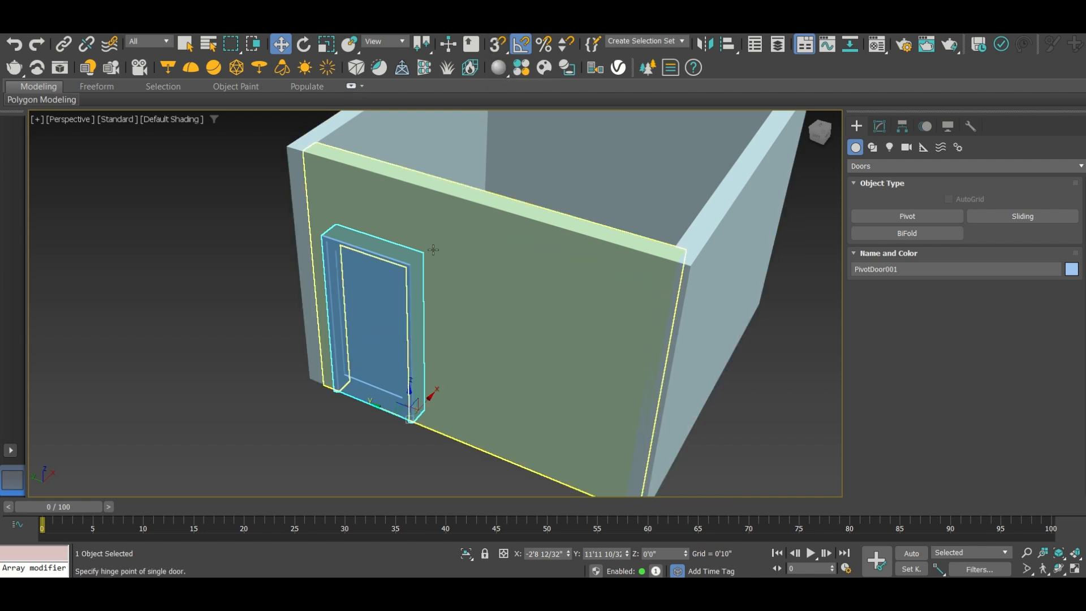
# - Examine the new door in its wall opening from several angles with edged faces shown
pyautogui.keyDown('alt'); pyautogui.moveTo(402, 306); pyautogui.dragTo(421, 269, button='middle'); pyautogui.keyUp('alt')
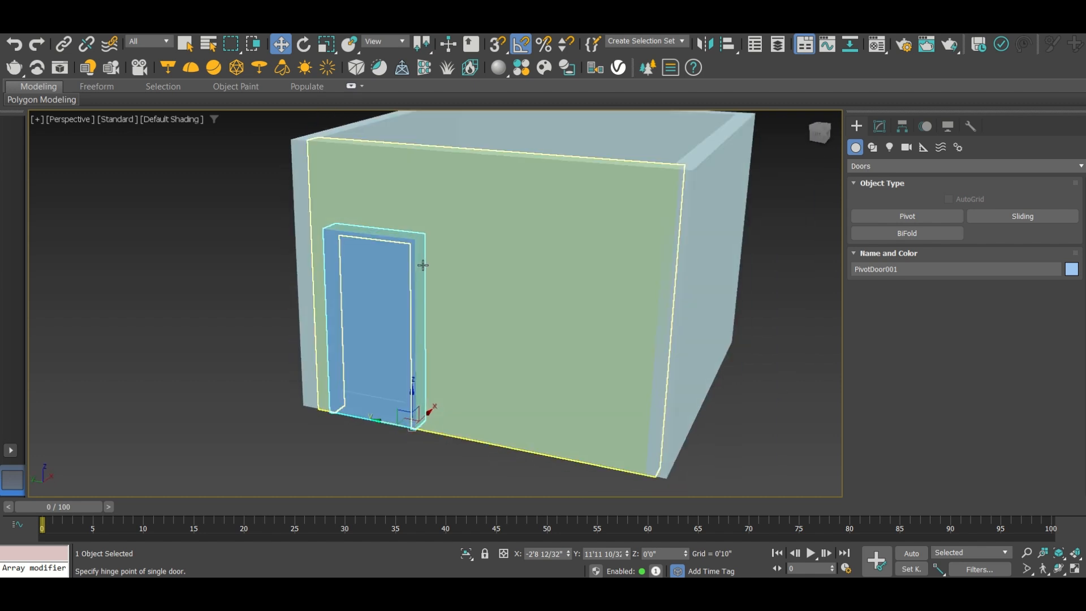
pyautogui.moveTo(474, 275); pyautogui.dragTo(477, 295, button='middle')
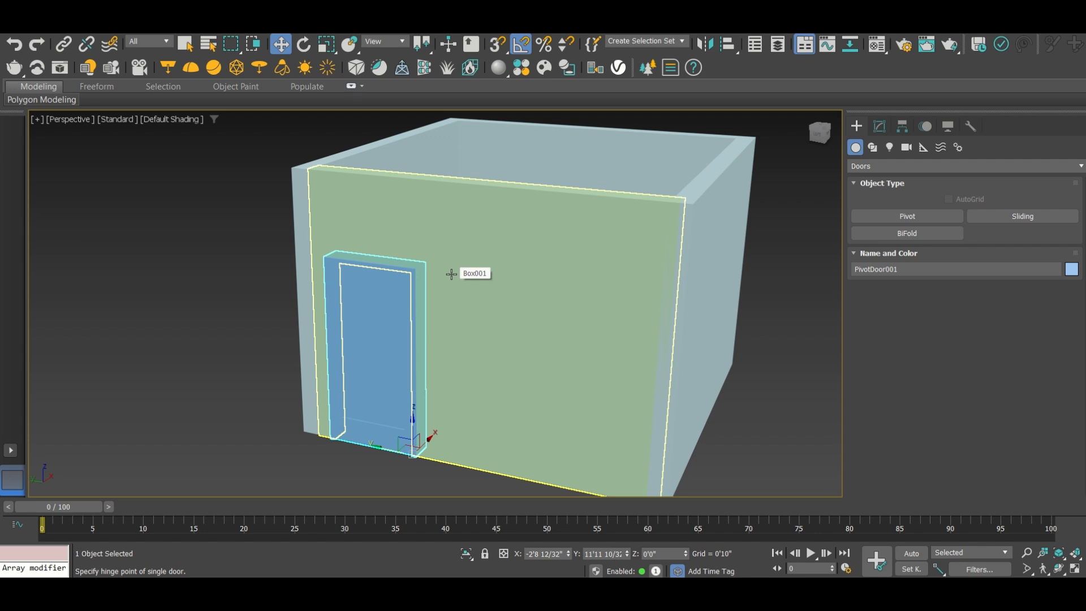
pyautogui.keyDown('alt'); pyautogui.moveTo(442, 277); pyautogui.dragTo(441, 305, button='middle'); pyautogui.keyUp('alt')
pyautogui.press('XF86AudioRaiseVolume')
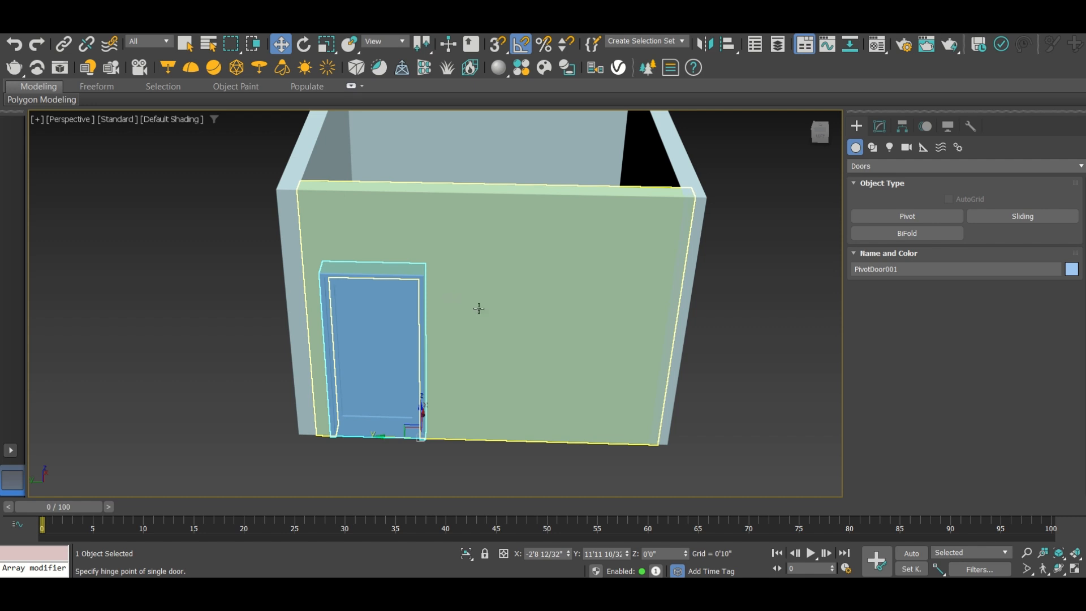
pyautogui.moveTo(489, 319)
pyautogui.keyDown('alt'); pyautogui.mouseDown(button='middle')
pyautogui.moveTo(451, 330)
pyautogui.moveTo(453, 310)
pyautogui.mouseUp(button='middle'); pyautogui.keyUp('alt')
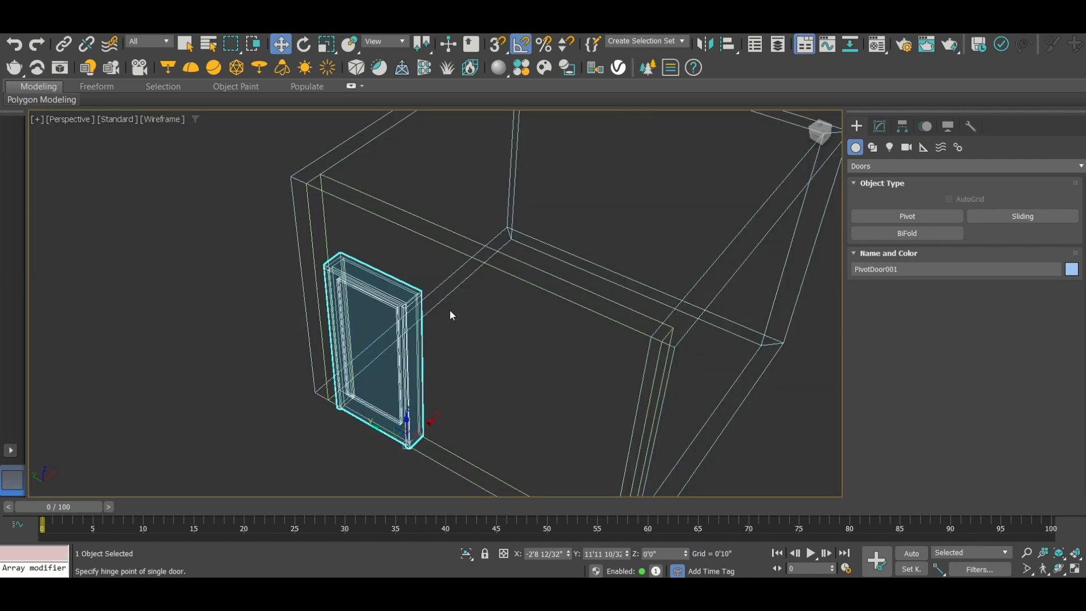
pyautogui.press('F4')
pyautogui.scroll(3, 430, 312)
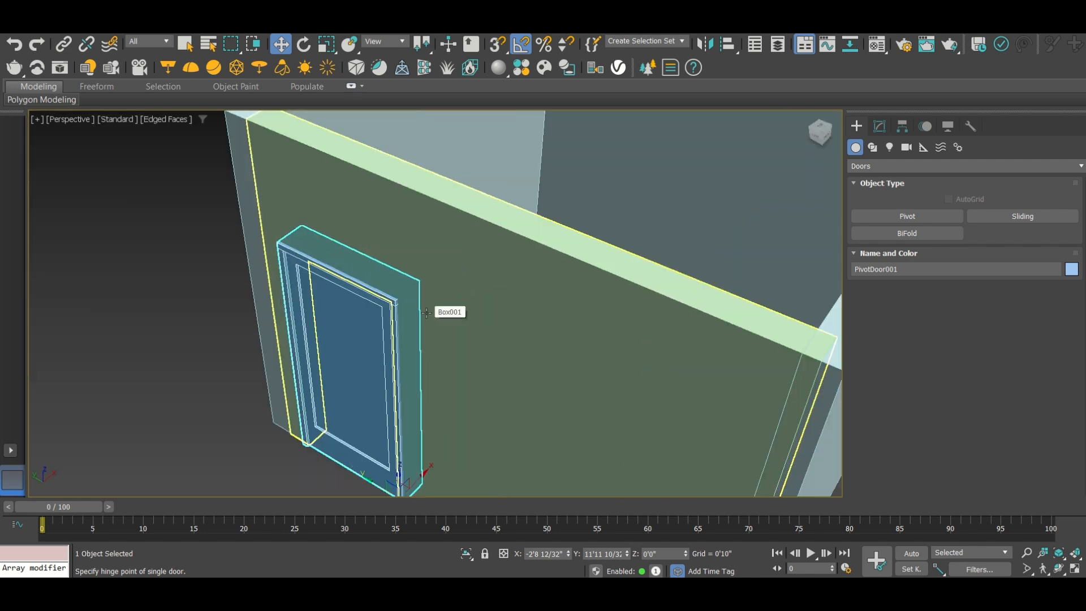
pyautogui.keyDown('alt'); pyautogui.moveTo(426, 313); pyautogui.dragTo(493, 261, button='middle'); pyautogui.keyUp('alt')
pyautogui.scroll(-8, 492, 261)
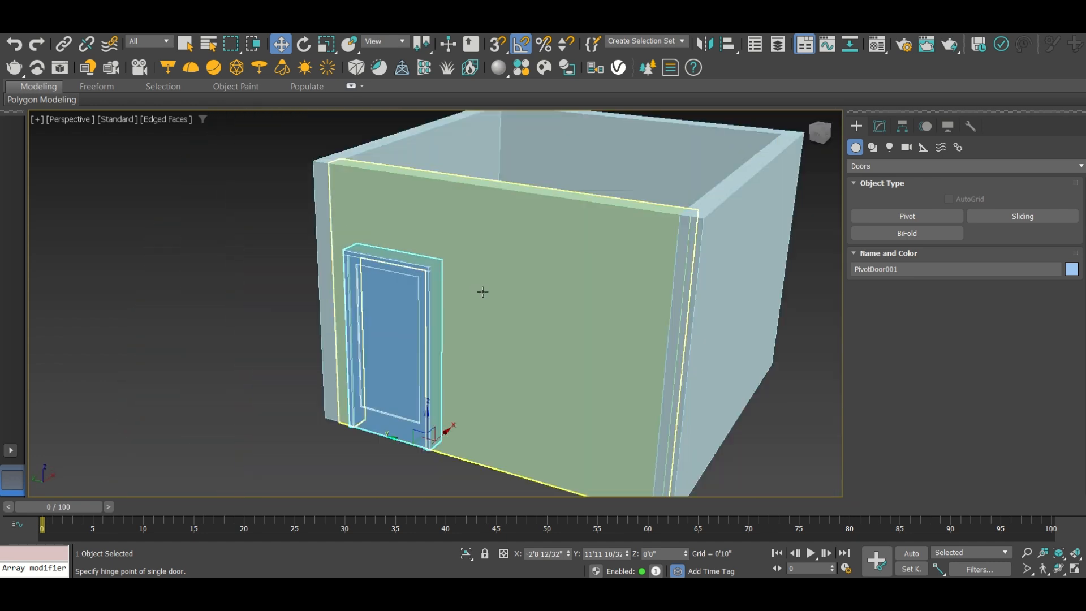
pyautogui.keyDown('alt'); pyautogui.moveTo(488, 331); pyautogui.dragTo(495, 338, button='middle'); pyautogui.keyUp('alt')
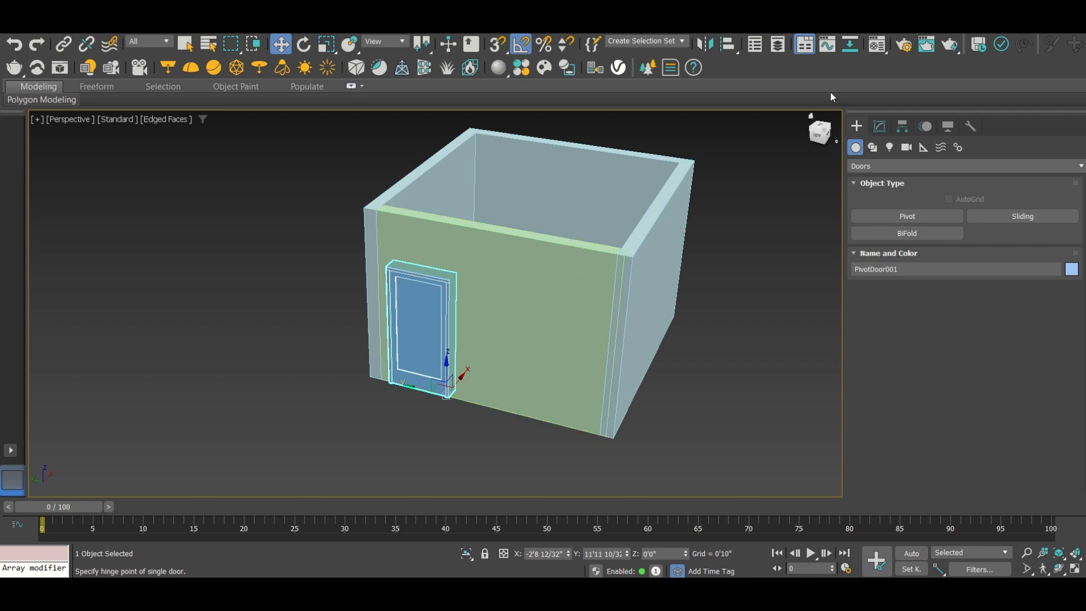
# - Reselect the pivot door and review its modifiable dimension, opening and frame parameters
pyautogui.click(392, 414)
pyautogui.click(432, 341)
pyautogui.click(880, 126)
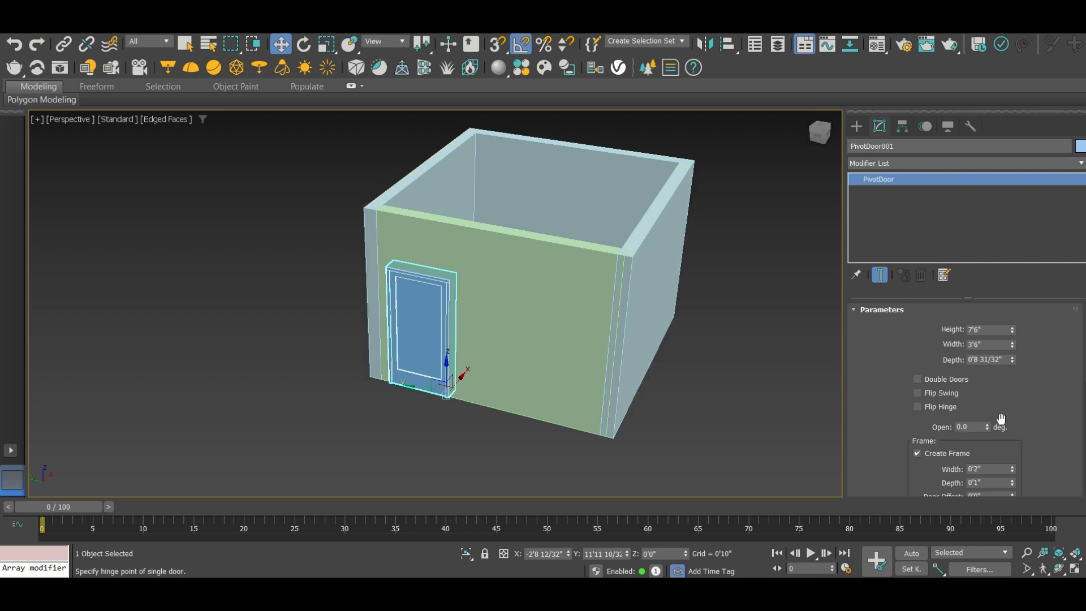
pyautogui.moveTo(985, 392); pyautogui.dragTo(955, 456)
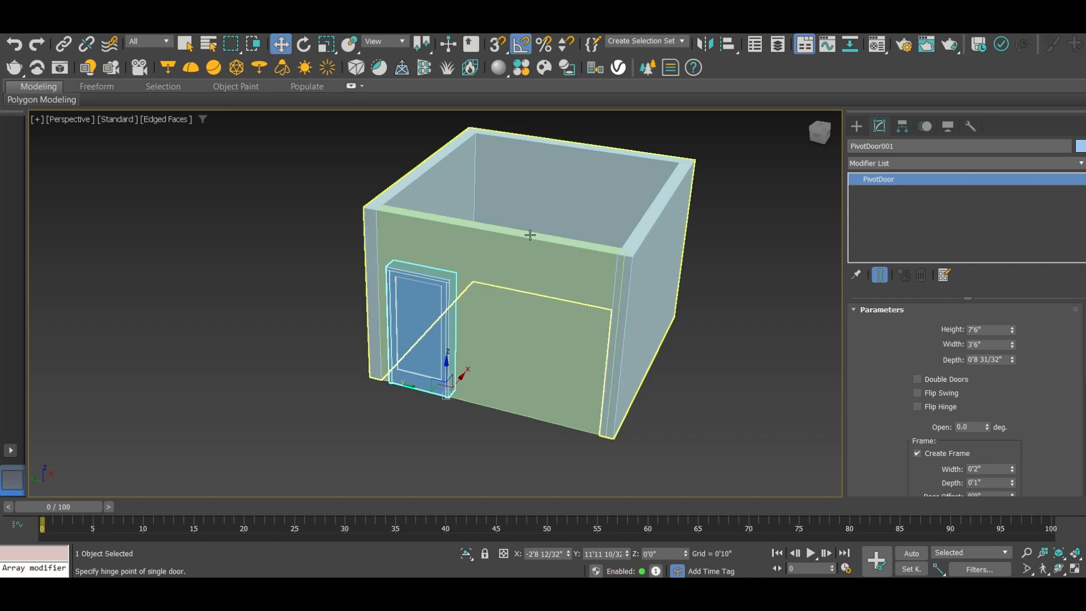
# - Draw a ground Plane about 51'7" long and 63'7" wide around the room in the top view
pyautogui.press('t')
pyautogui.press('z')
pyautogui.scroll(-5, 515, 255)
pyautogui.scroll(-6, 436, 227)
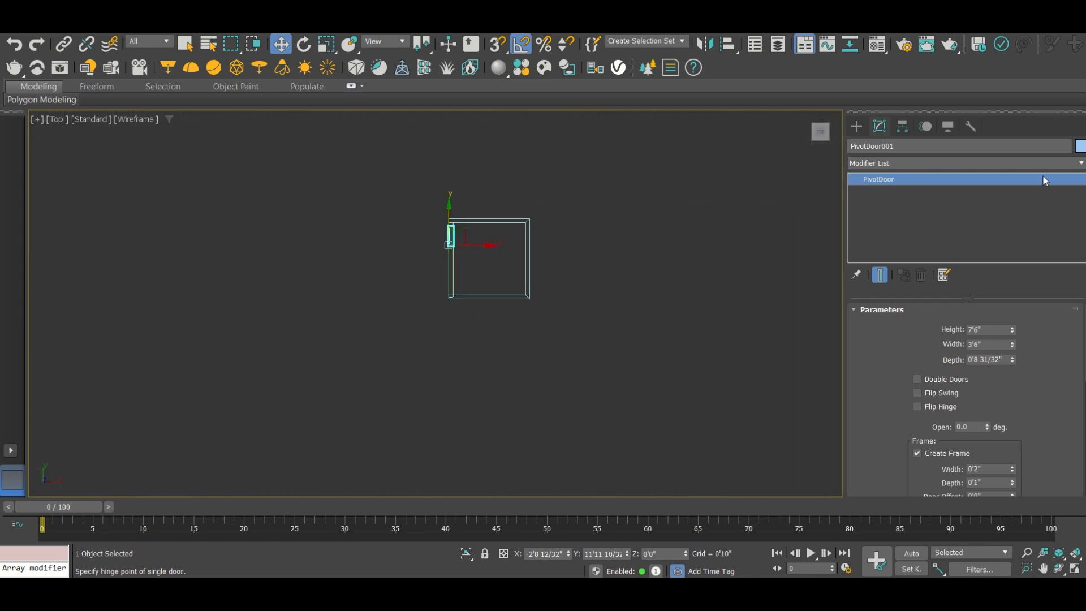
pyautogui.click(856, 127)
pyautogui.click(863, 166)
pyautogui.click(866, 178)
pyautogui.click(1003, 271)
pyautogui.click(1001, 285)
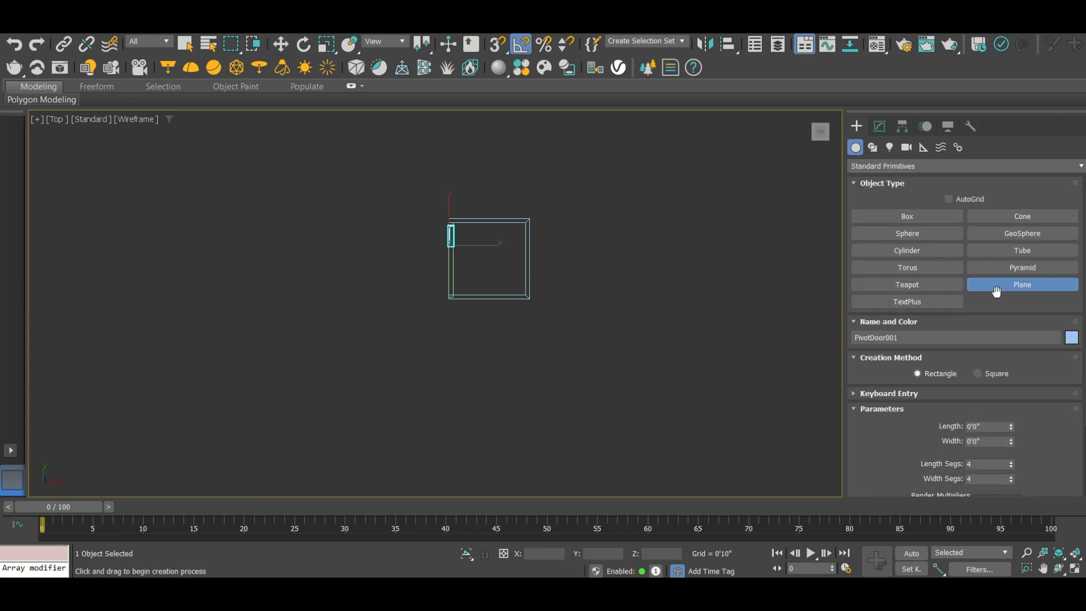
pyautogui.moveTo(314, 138); pyautogui.dragTo(656, 416)
pyautogui.press('w')
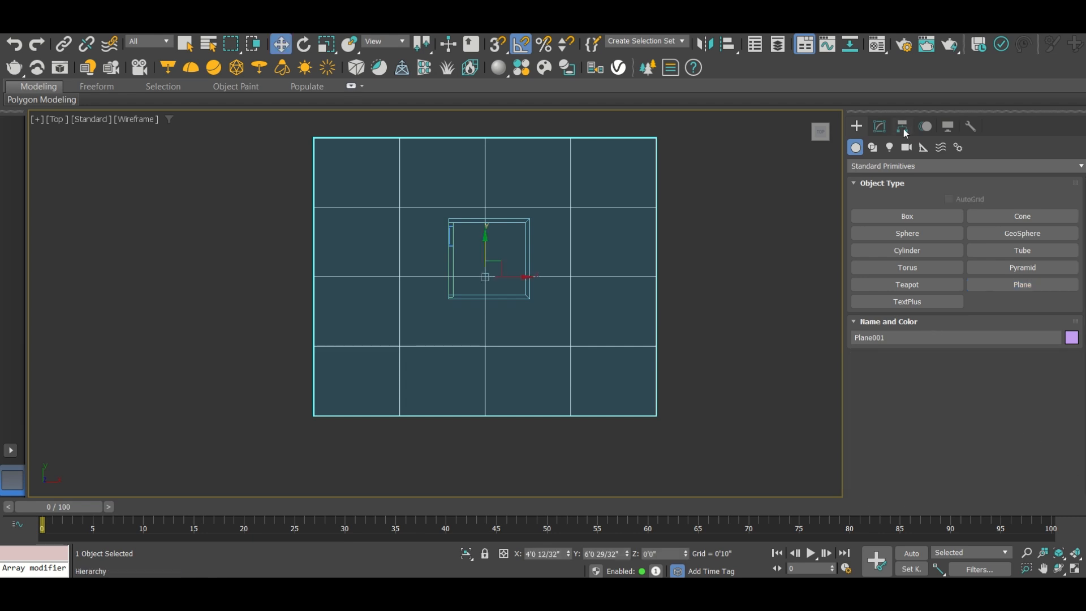
# - Set the ground plane's length and width segments to 1 each
pyautogui.click(881, 128)
pyautogui.doubleClick(980, 364)
pyautogui.write('1')
pyautogui.press('Tab')
pyautogui.write('1')
pyautogui.press('Tab')
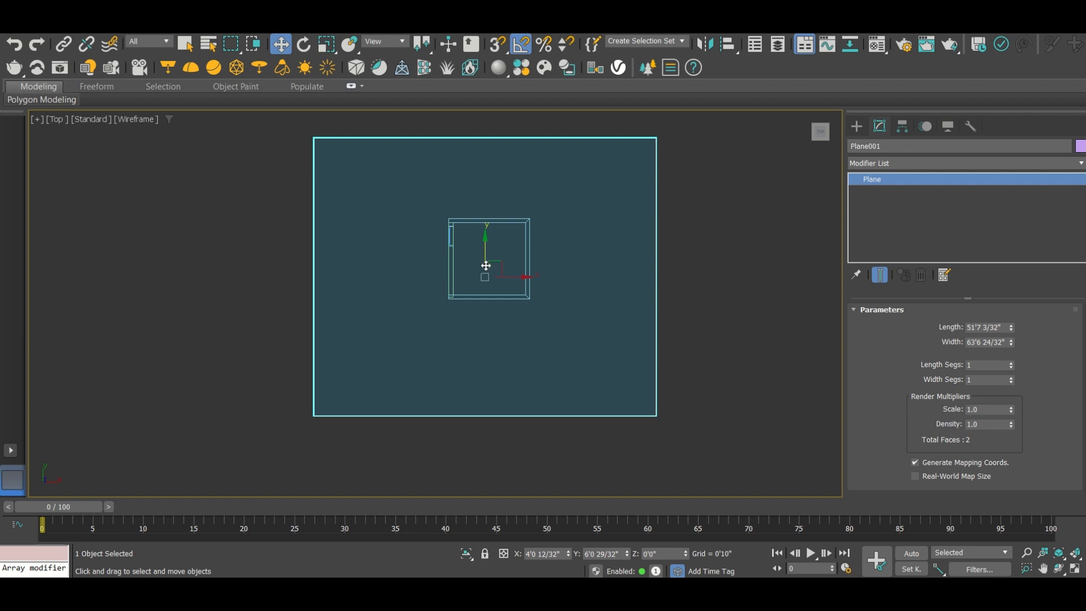
# - Move the ground plane to about X -13'7", Y 7'7", extending it in front of the door wall, and shade the view
pyautogui.moveTo(525, 278); pyautogui.dragTo(430, 280)
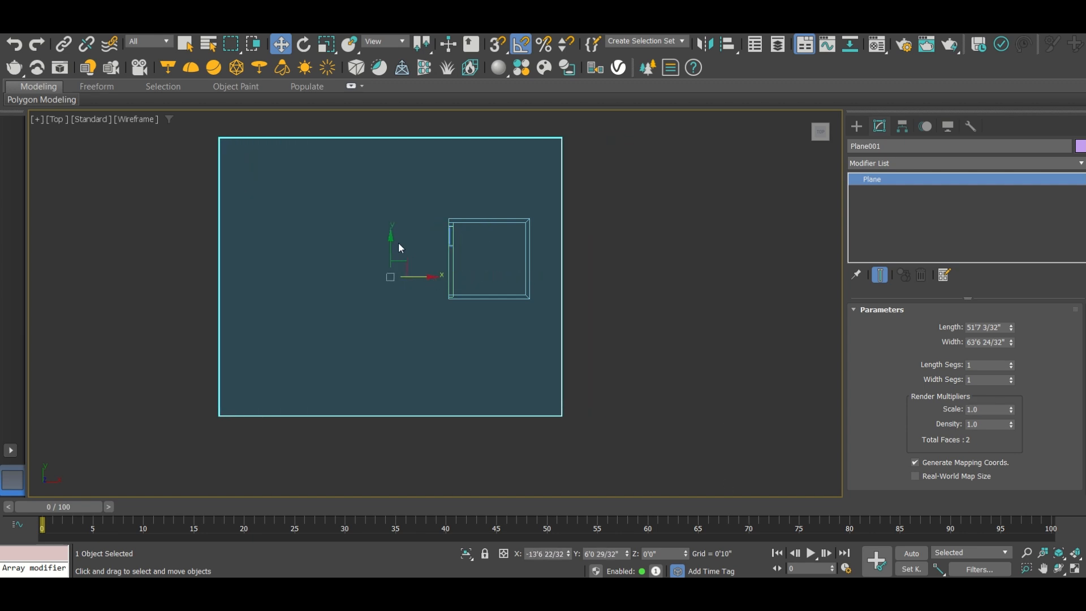
pyautogui.moveTo(391, 242)
pyautogui.mouseDown()
pyautogui.moveTo(392, 218)
pyautogui.moveTo(400, 235)
pyautogui.mouseUp()
pyautogui.keyDown('alt'); pyautogui.moveTo(437, 302); pyautogui.dragTo(510, 217, button='middle'); pyautogui.keyUp('alt')
pyautogui.press('F3')
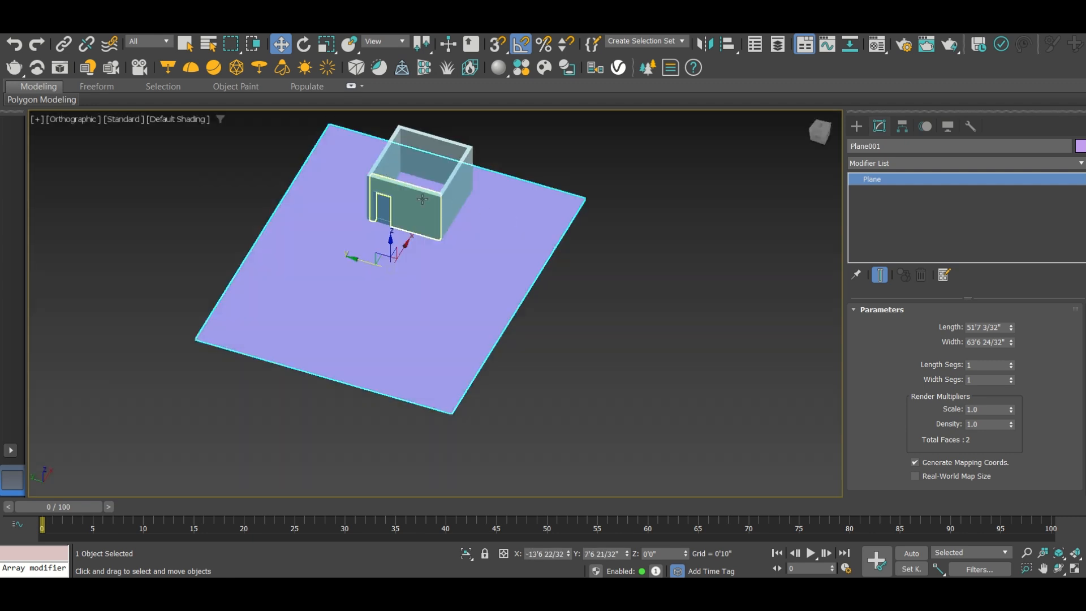
pyautogui.scroll(5, 433, 216)
pyautogui.scroll(-5, 433, 216)
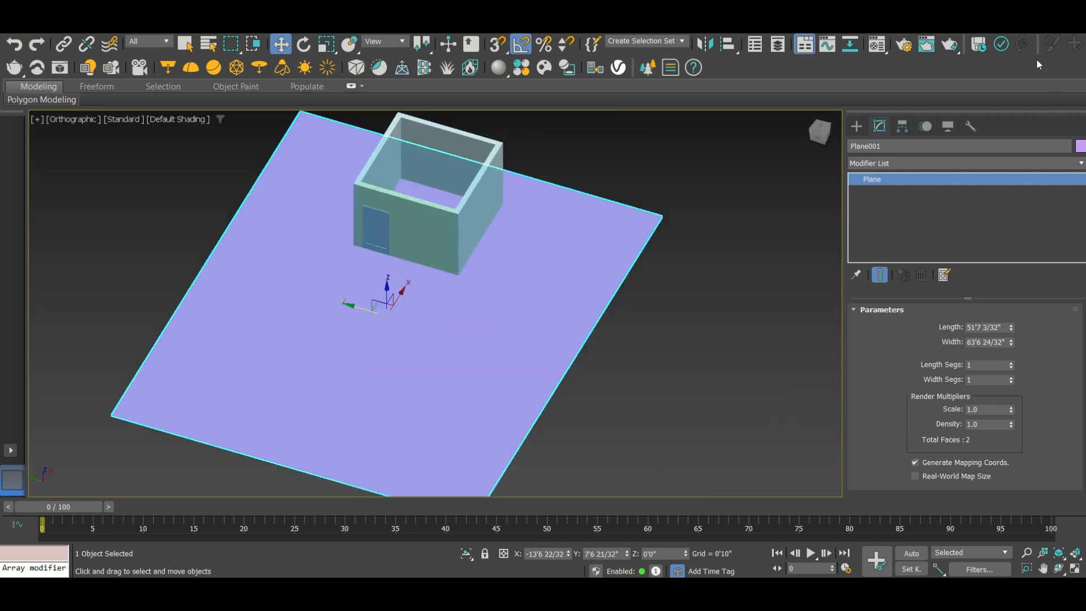
# - Display the whole ground plane and room in a wireframe top view and deselect the plane
pyautogui.click(859, 130)
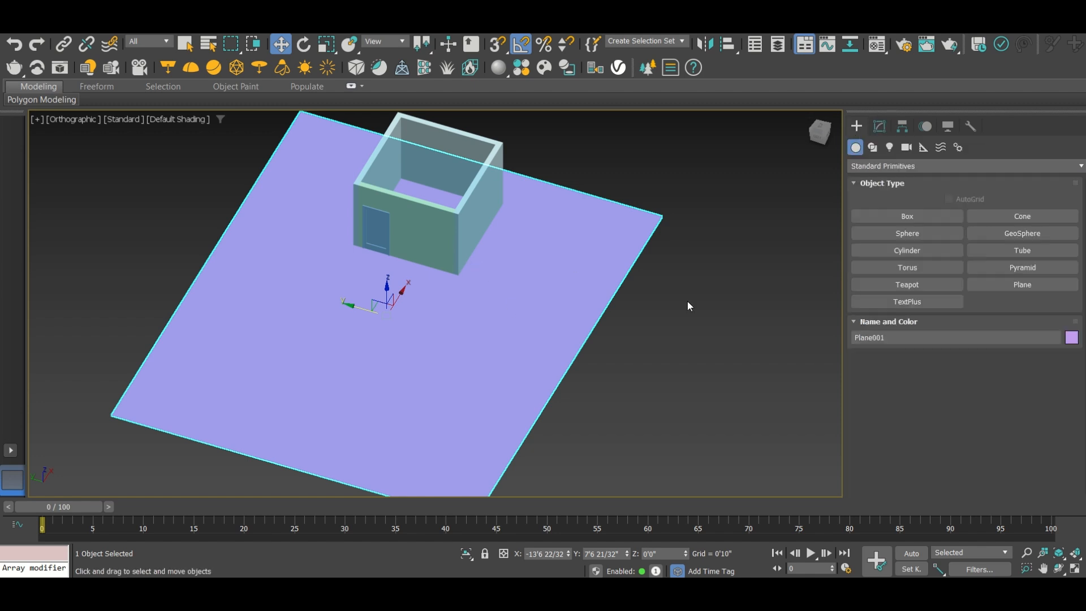
pyautogui.click(705, 318)
pyautogui.click(430, 300)
pyautogui.press('t')
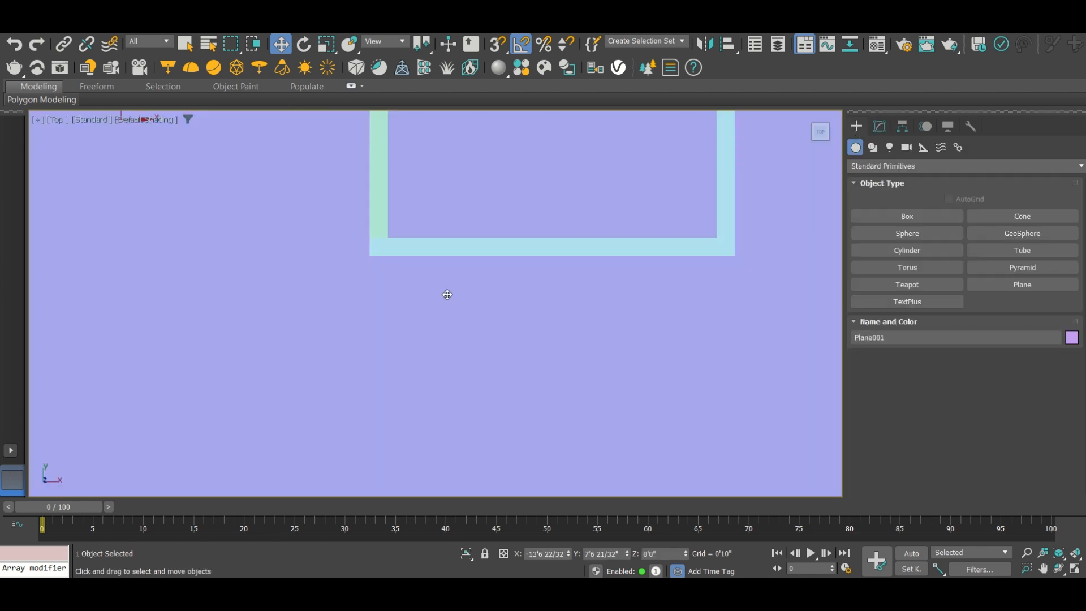
pyautogui.press('z')
pyautogui.scroll(-4, 394, 219)
pyautogui.press('F3')
pyautogui.scroll(5, 366, 240)
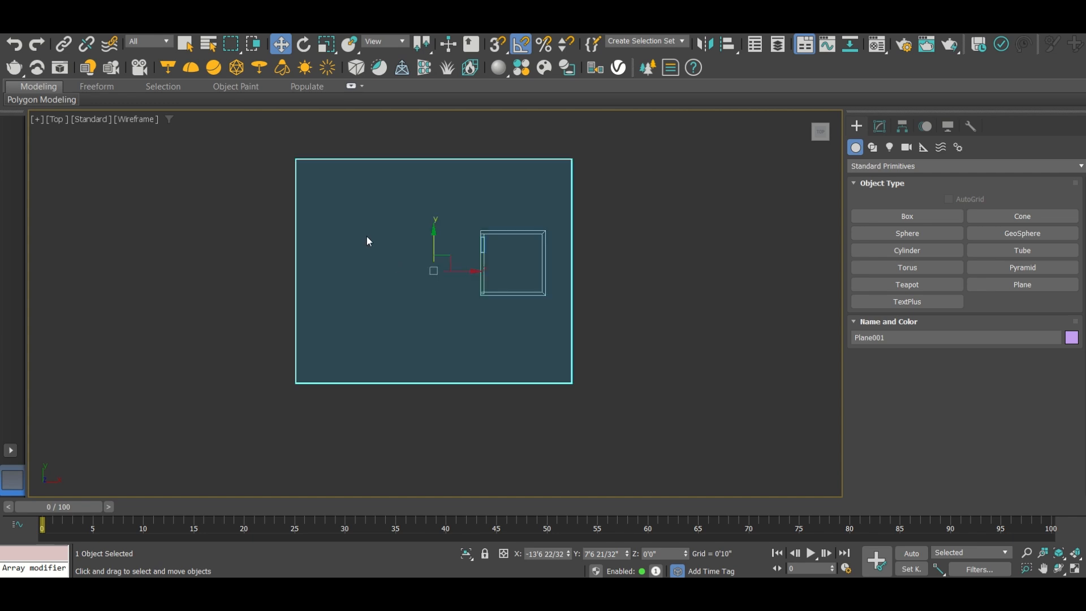
pyautogui.scroll(-2, 461, 235)
pyautogui.click(208, 275)
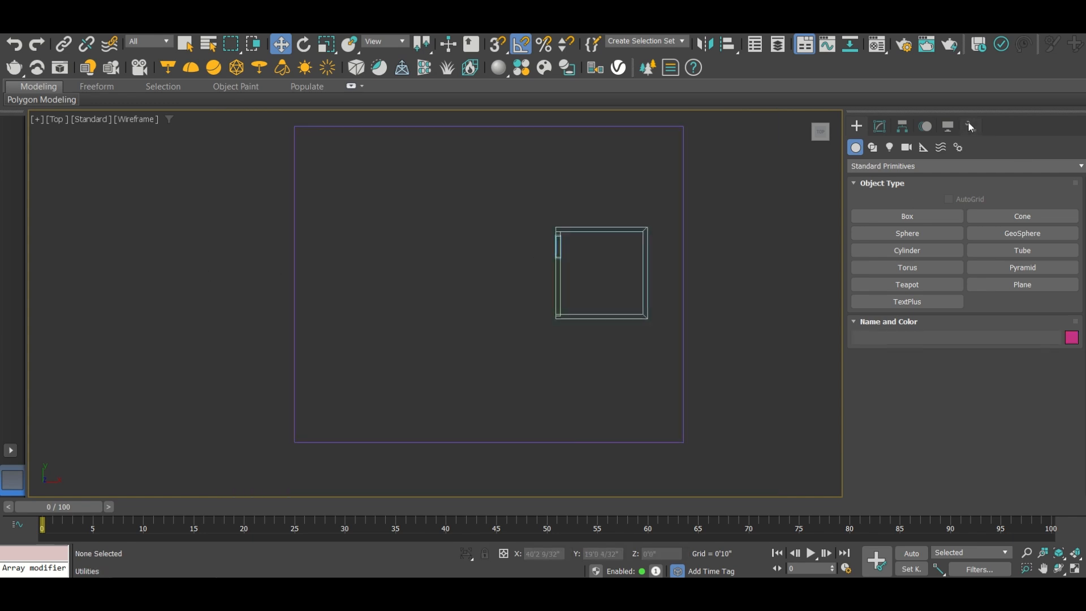
# - Place a VRayPhysicalCamera in front of the room, aimed at the door wall with a target distance of about 23'1"
pyautogui.click(907, 147)
pyautogui.click(905, 166)
pyautogui.click(871, 192)
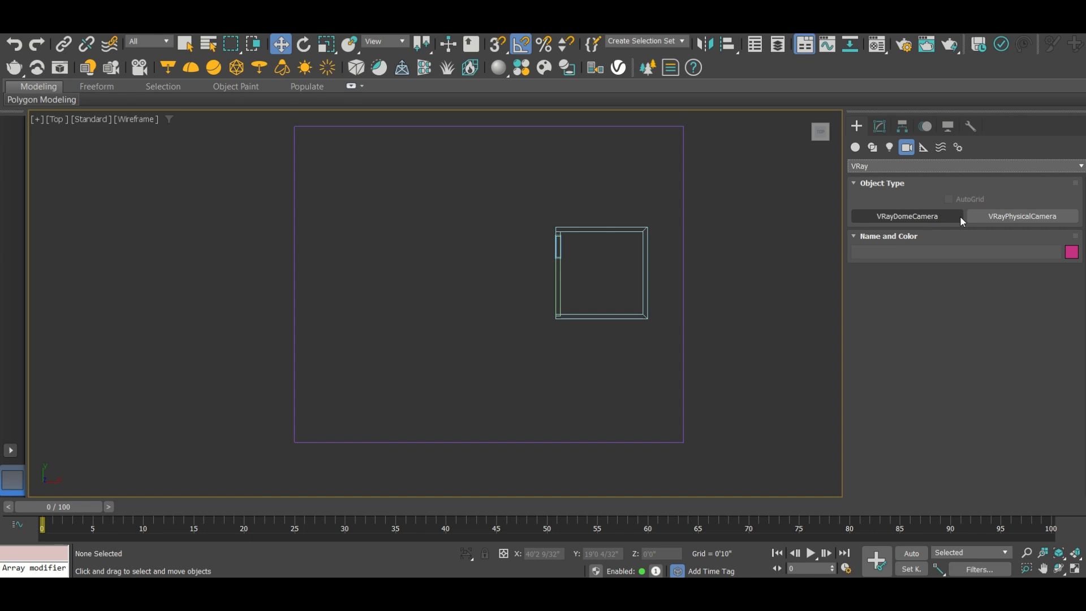
pyautogui.click(1007, 221)
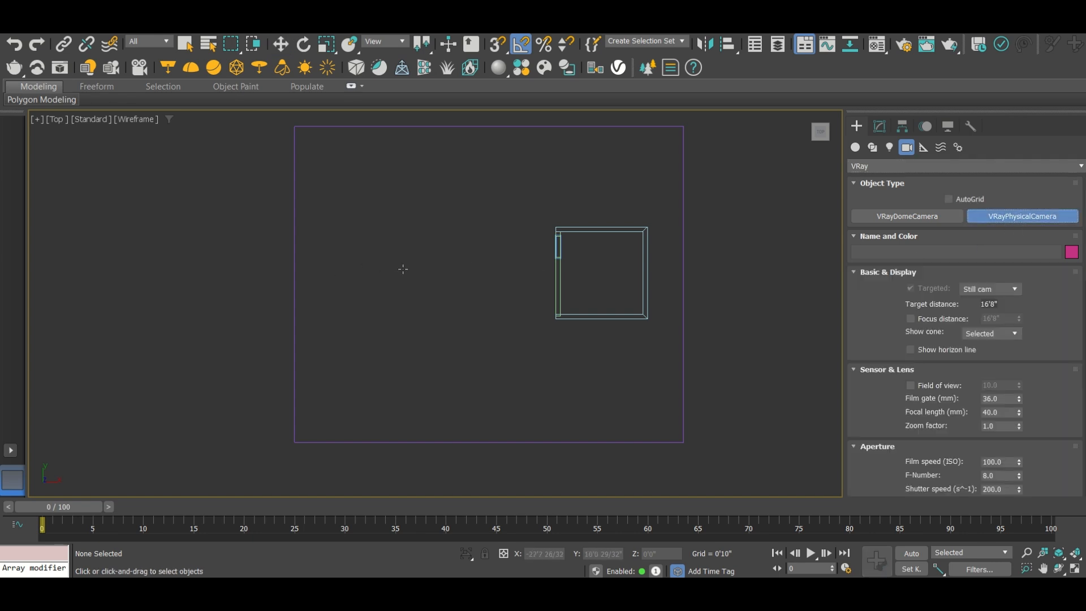
pyautogui.moveTo(400, 269); pyautogui.dragTo(542, 265)
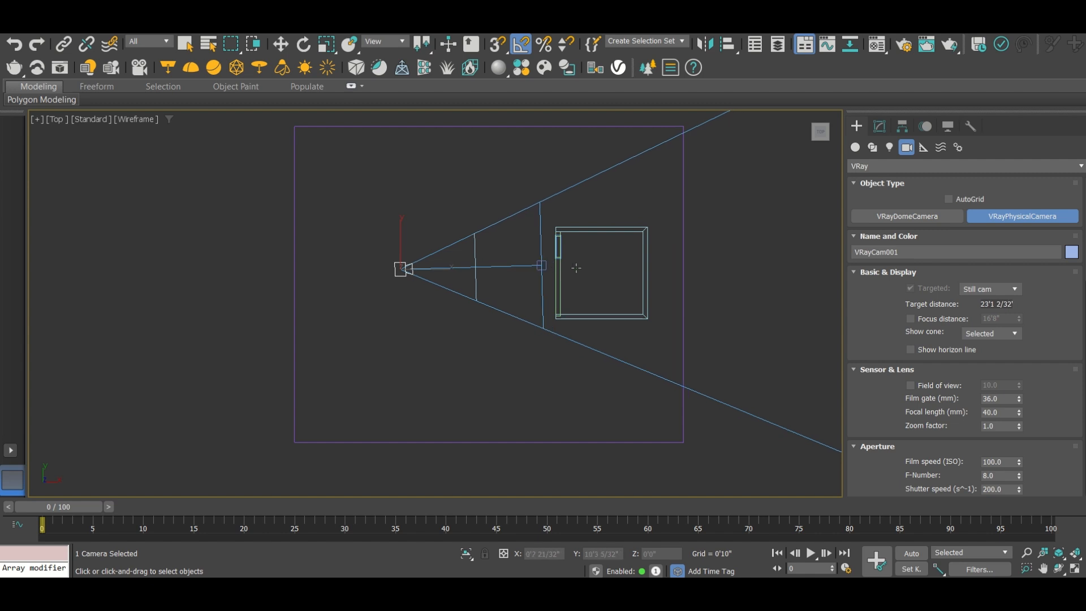
pyautogui.press('w')
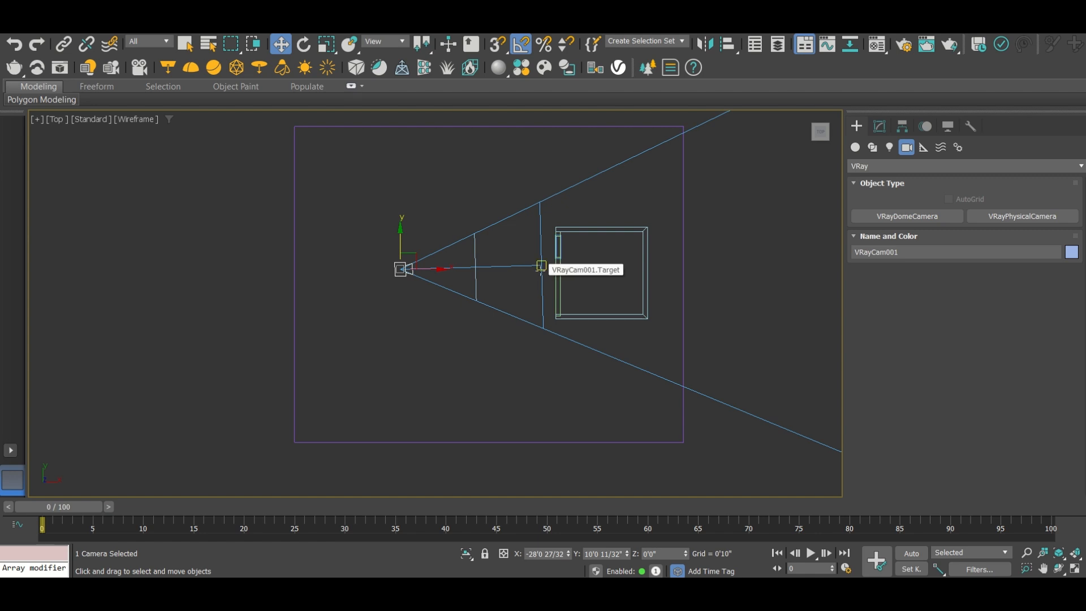
# - Look through the VRay camera with safe frames and shading on, raise it to about Z 4'7" to frame the door, and deselect it
pyautogui.press('c')
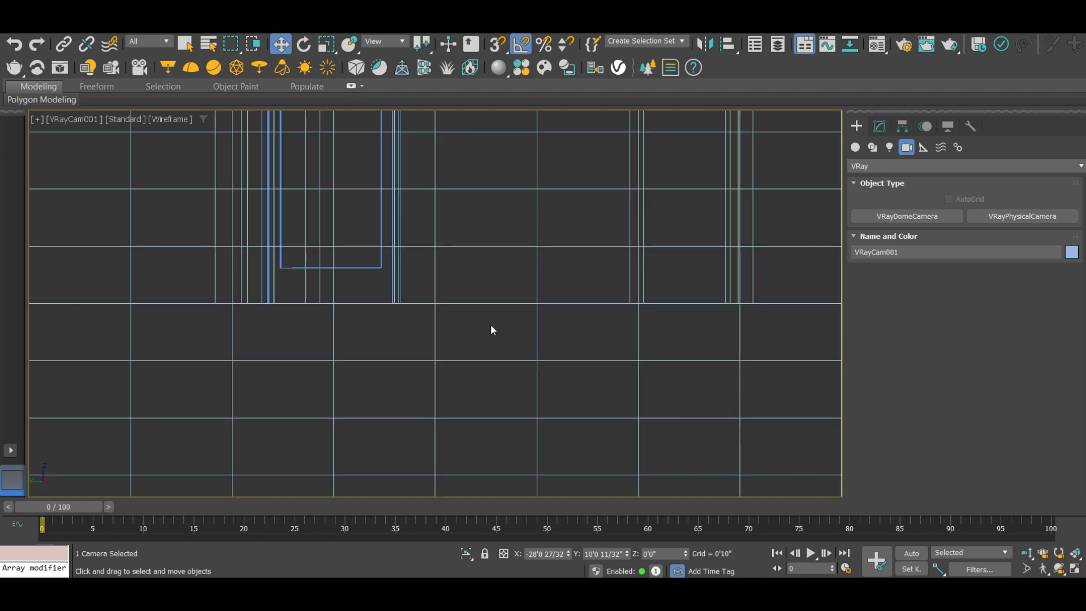
pyautogui.hotkey('shift', 'f')
pyautogui.press('F3')
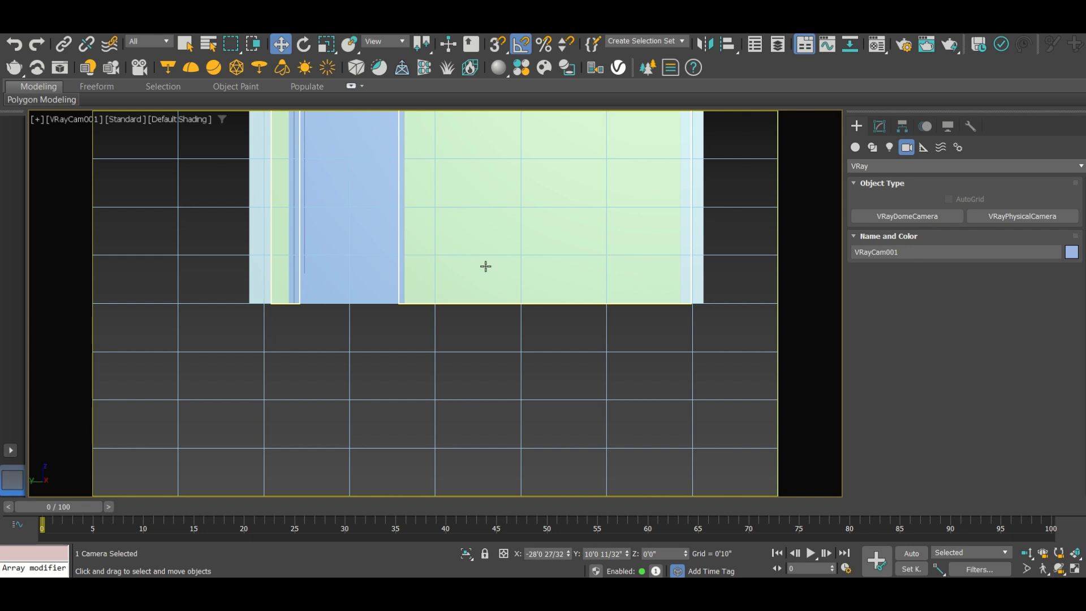
pyautogui.moveTo(474, 234); pyautogui.dragTo(444, 395, button='middle')
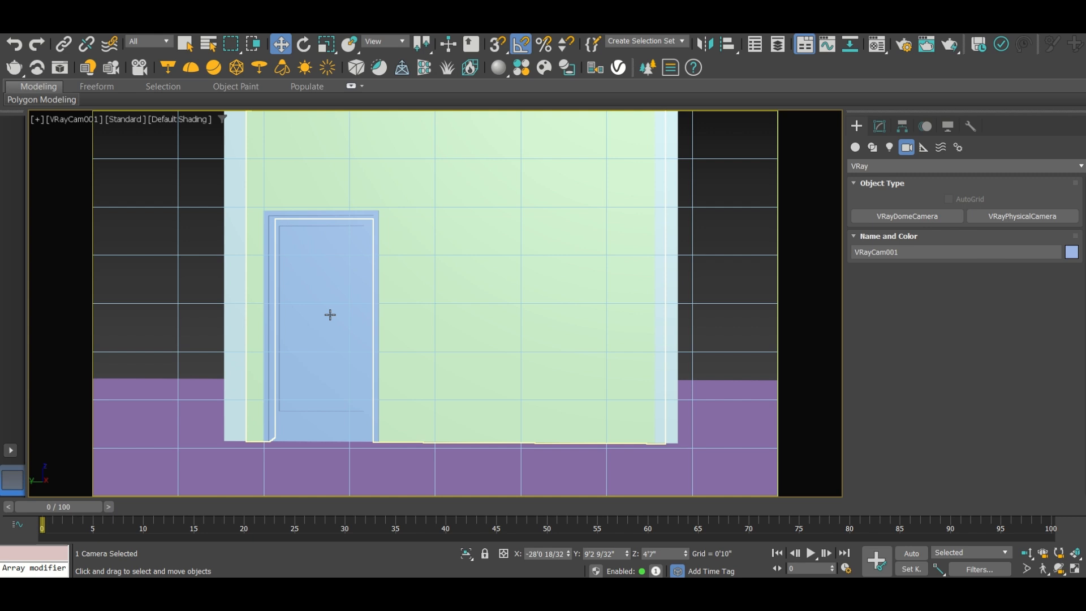
pyautogui.click(162, 175)
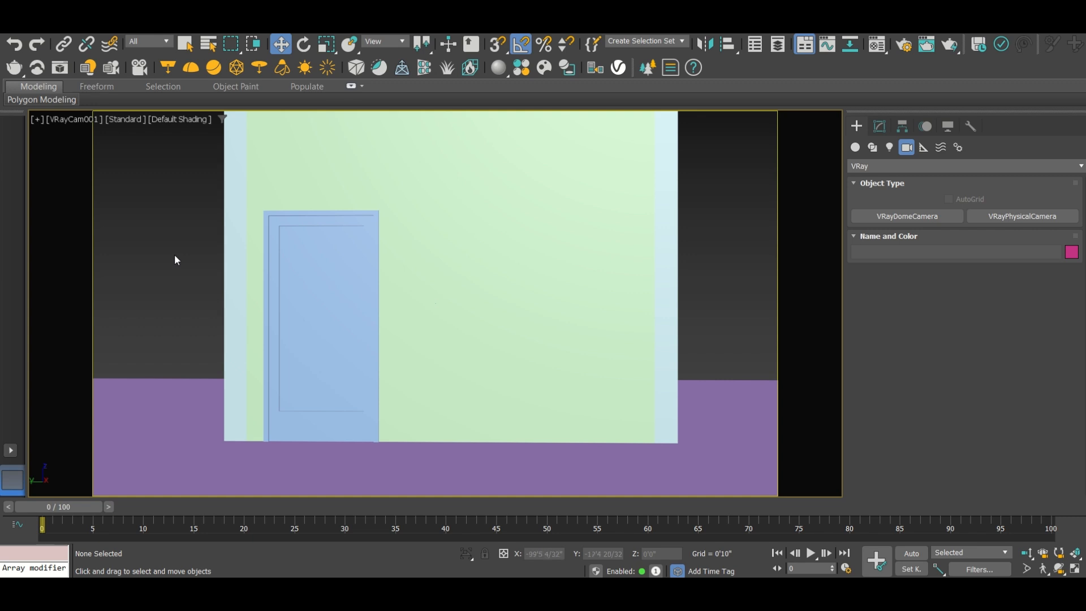
# - In a wireframe top view, move the camera target to about Y 9'2" so the camera's line of sight runs straight along X
pyautogui.press('p')
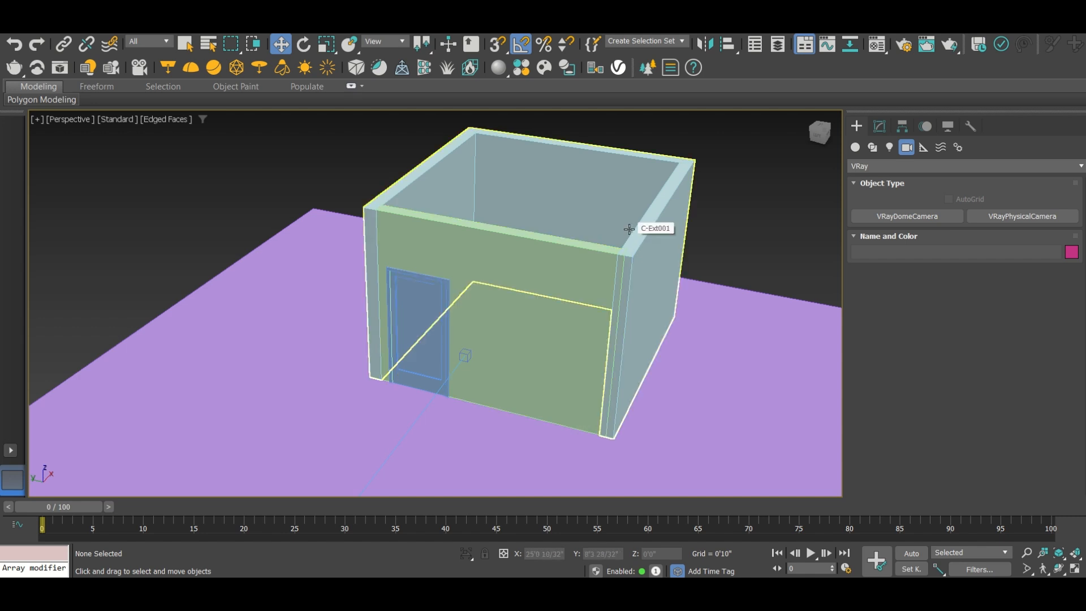
pyautogui.press('t')
pyautogui.press('z')
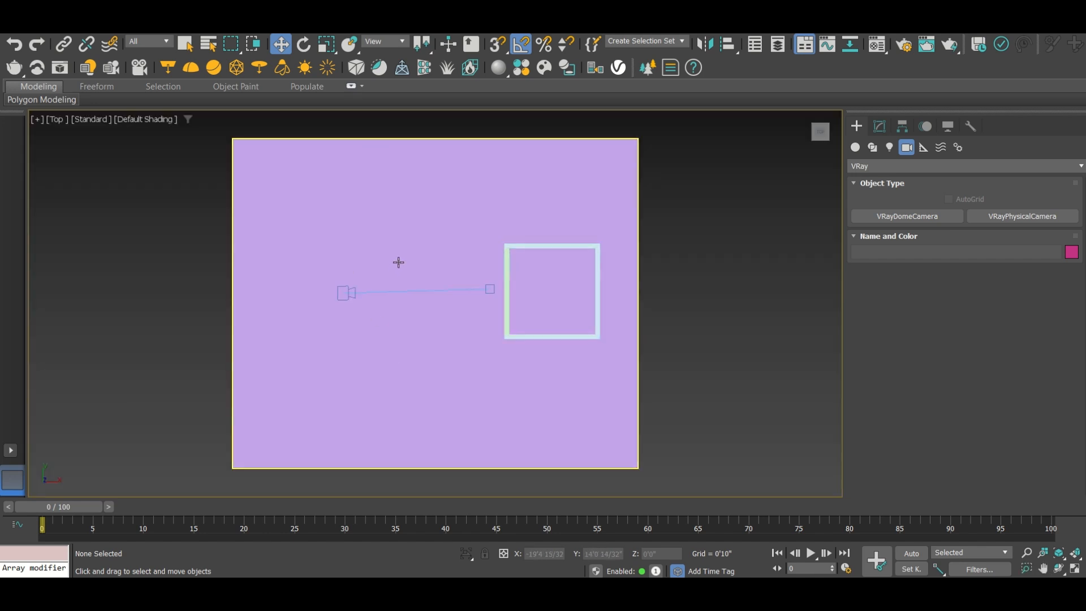
pyautogui.press('F3')
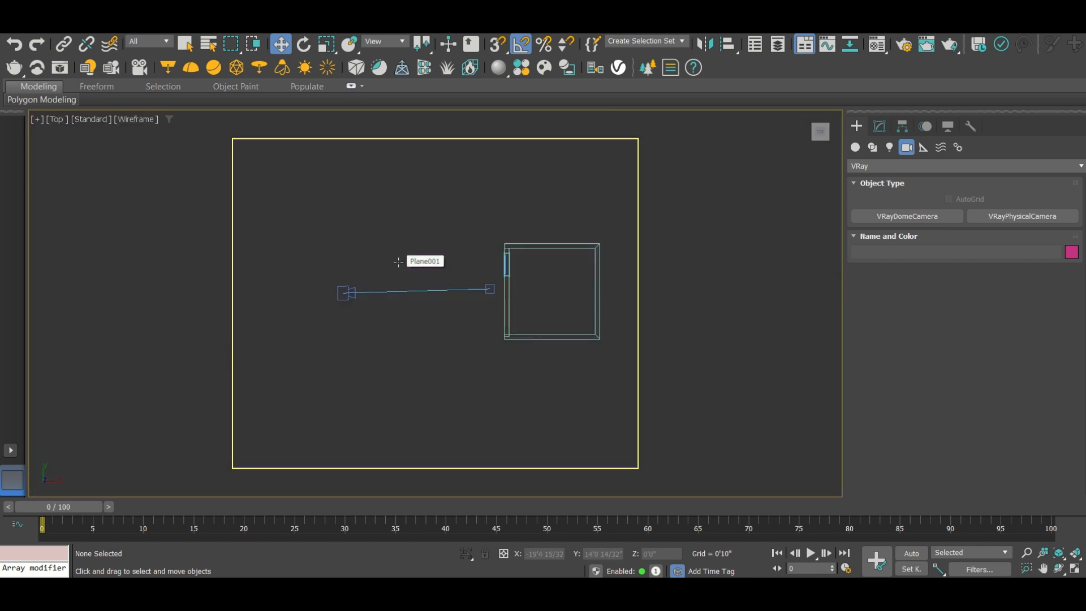
pyautogui.click(490, 289)
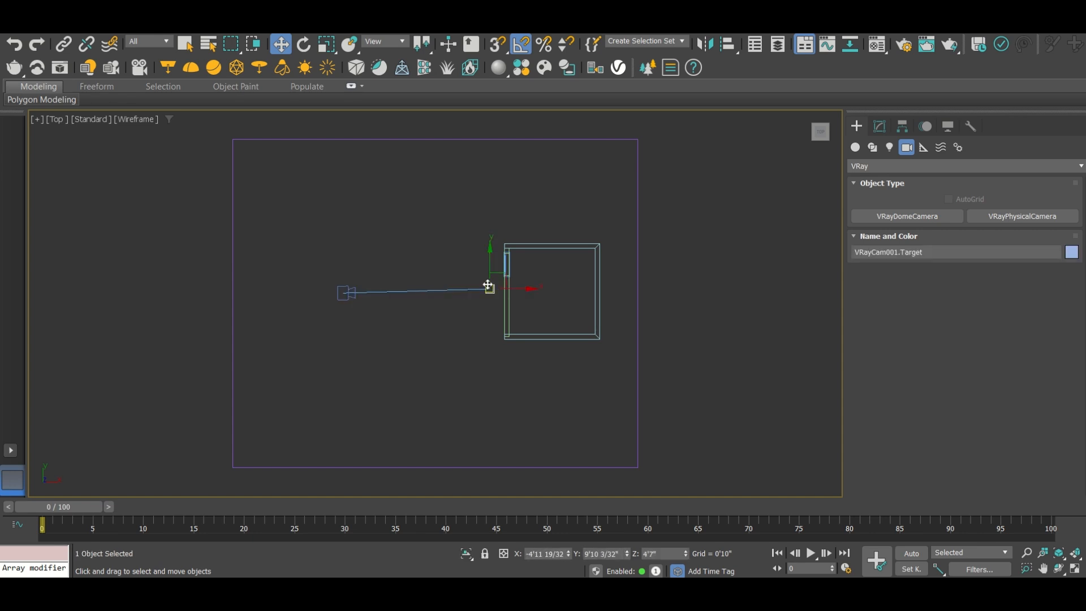
pyautogui.scroll(2, 488, 286)
pyautogui.moveTo(492, 251); pyautogui.dragTo(492, 254)
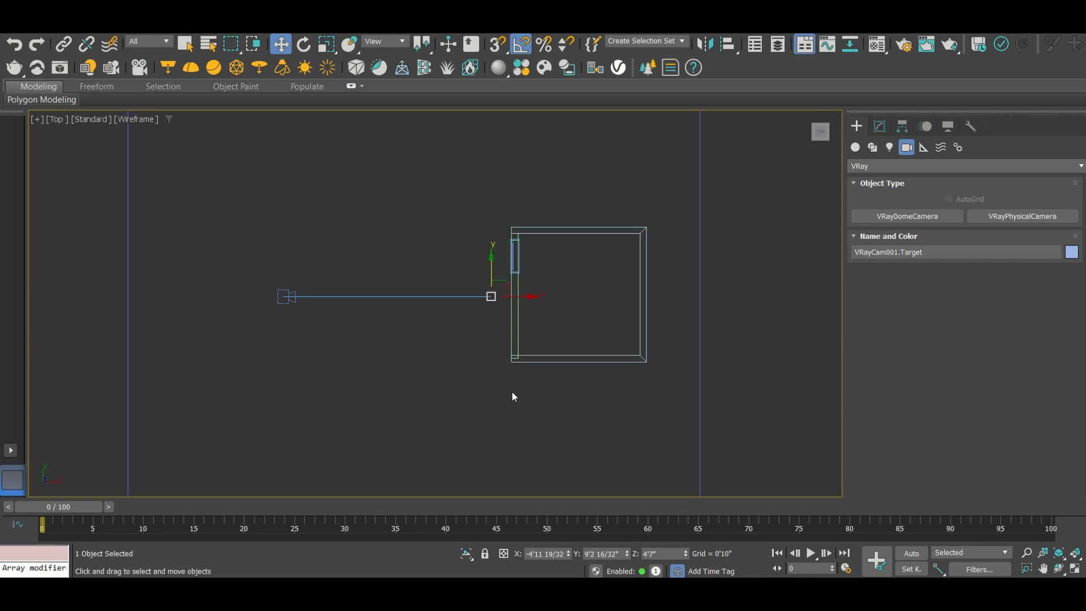
# - Move the camera together with its target slightly along X toward the door wall, deselect them, and look through the camera
pyautogui.click(289, 297)
pyautogui.scroll(-5, 430, 294)
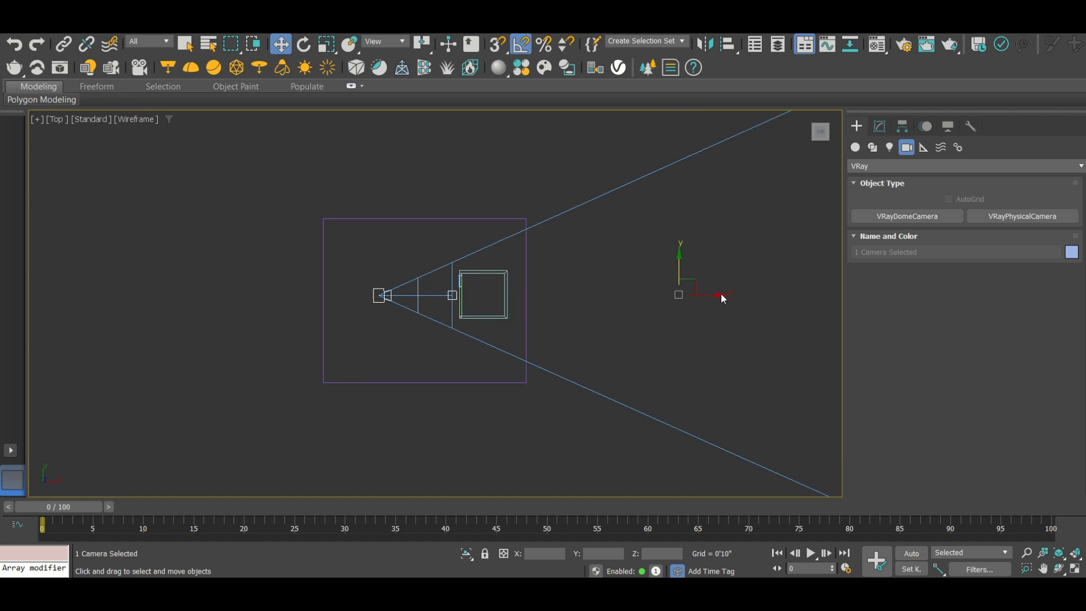
pyautogui.moveTo(720, 294); pyautogui.dragTo(730, 294)
pyautogui.click(667, 294)
pyautogui.press('c')
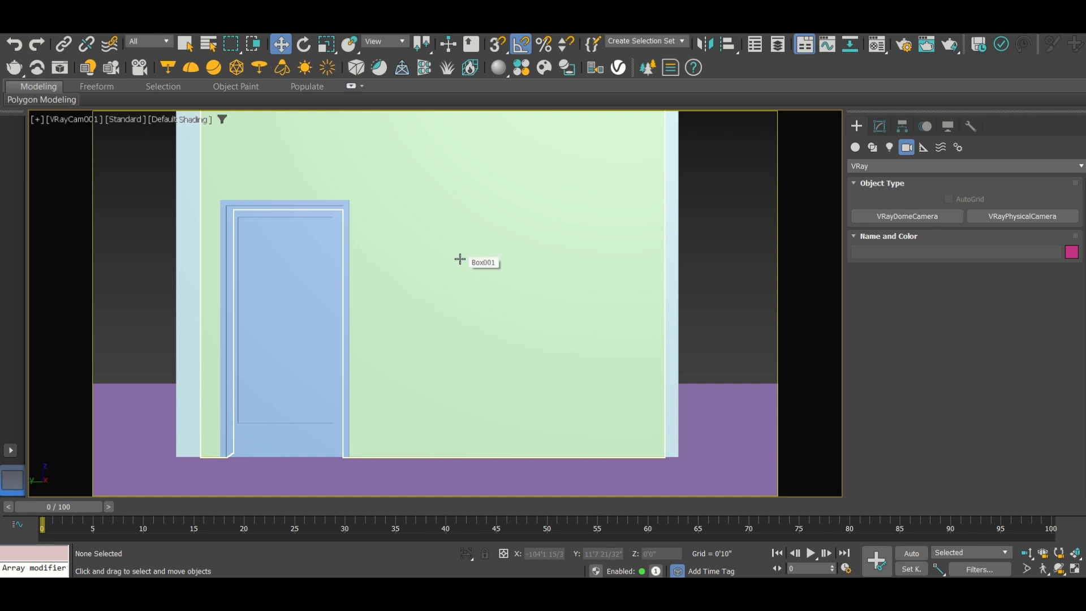
# - Show the room in perspective and create a VRayMtl in the first material slot with a near-white diffuse color of 233
pyautogui.press('p')
pyautogui.scroll(-5, 475, 309)
pyautogui.keyDown('alt'); pyautogui.moveTo(533, 310); pyautogui.dragTo(502, 345, button='middle'); pyautogui.keyUp('alt')
pyautogui.click(651, 197)
pyautogui.click(676, 161)
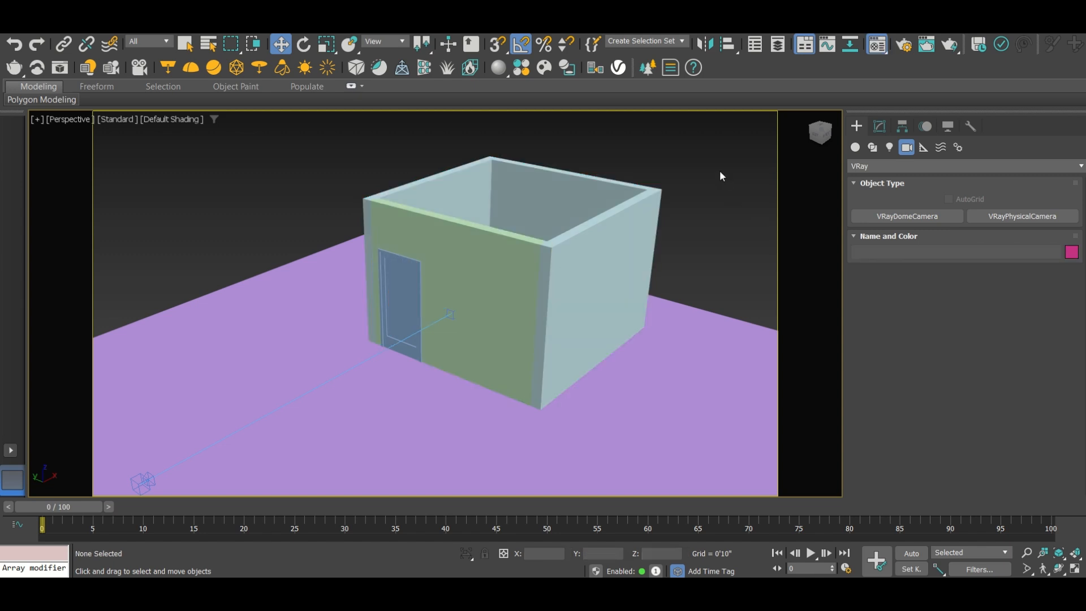
pyautogui.press('m')
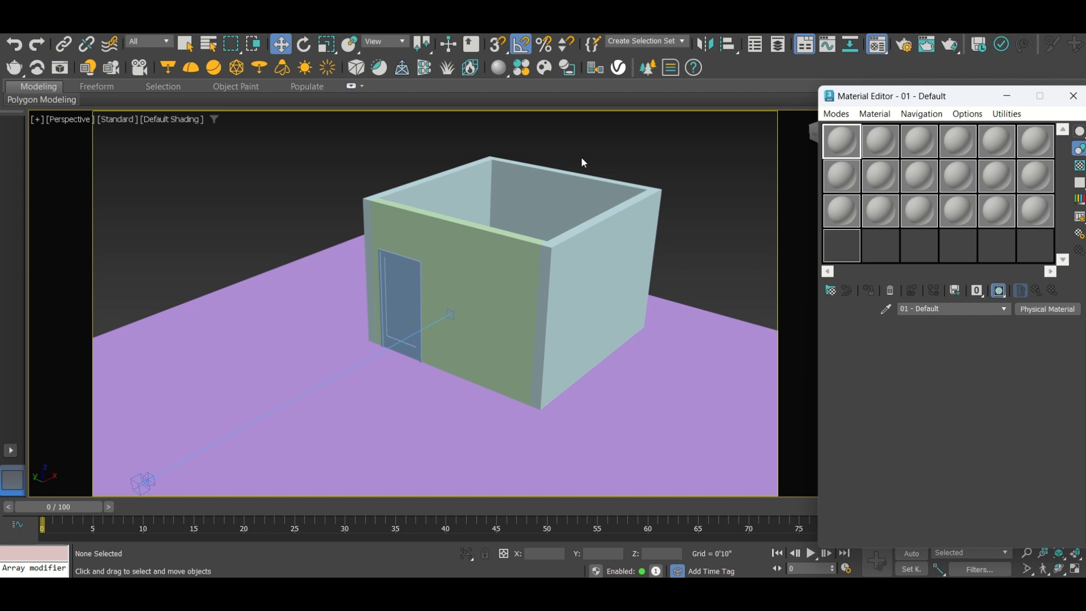
pyautogui.click(490, 68)
pyautogui.click(603, 356)
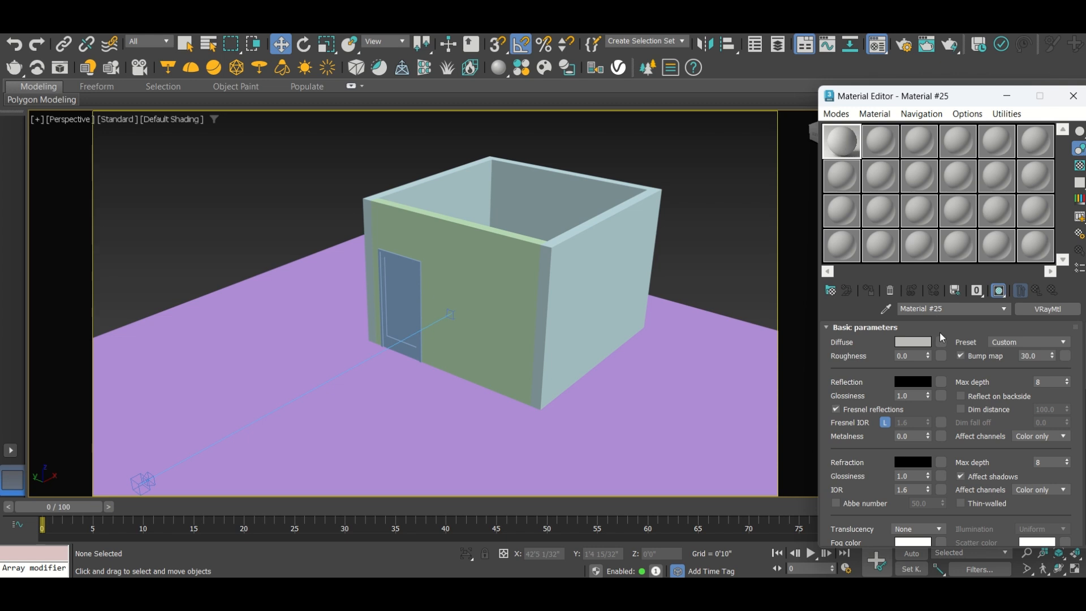
pyautogui.click(905, 344)
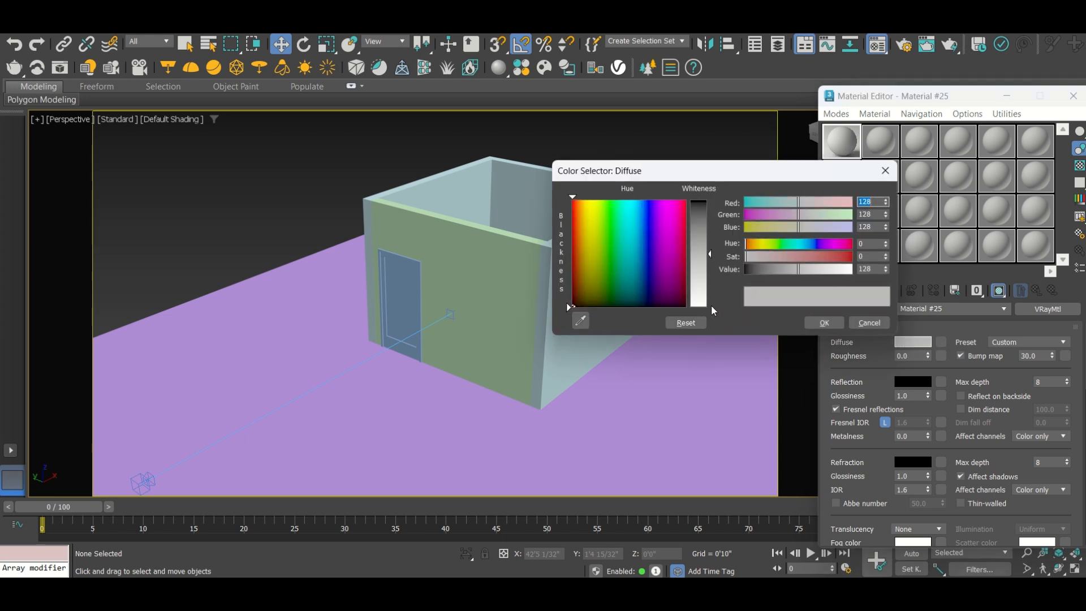
pyautogui.click(824, 323)
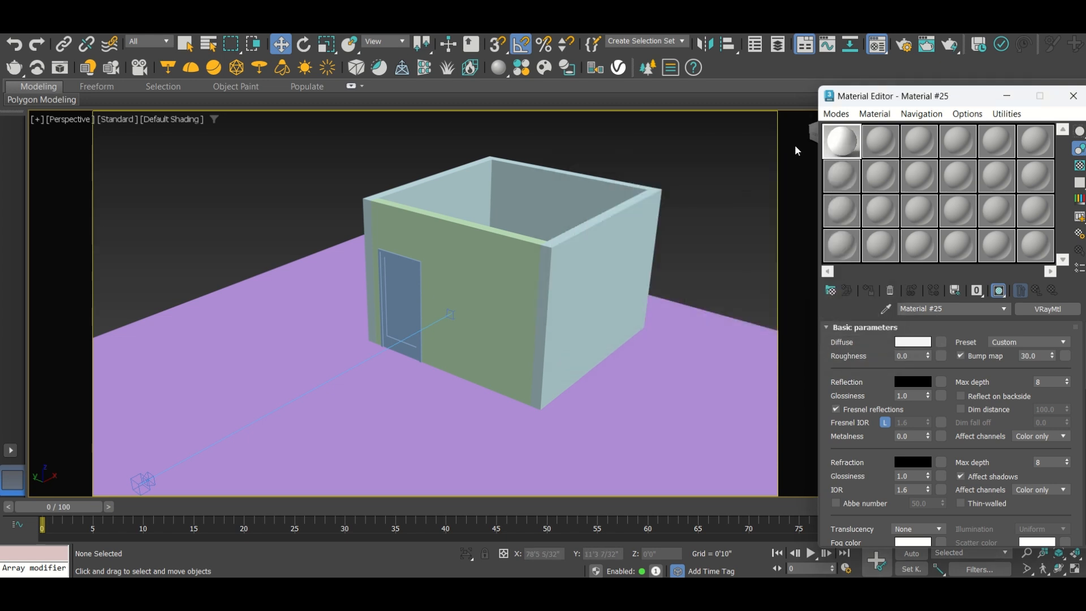
# - Assign a VRayMtl to the second material slot and open the Wood & Laminate category of the V-Ray Material Library
pyautogui.click(877, 150)
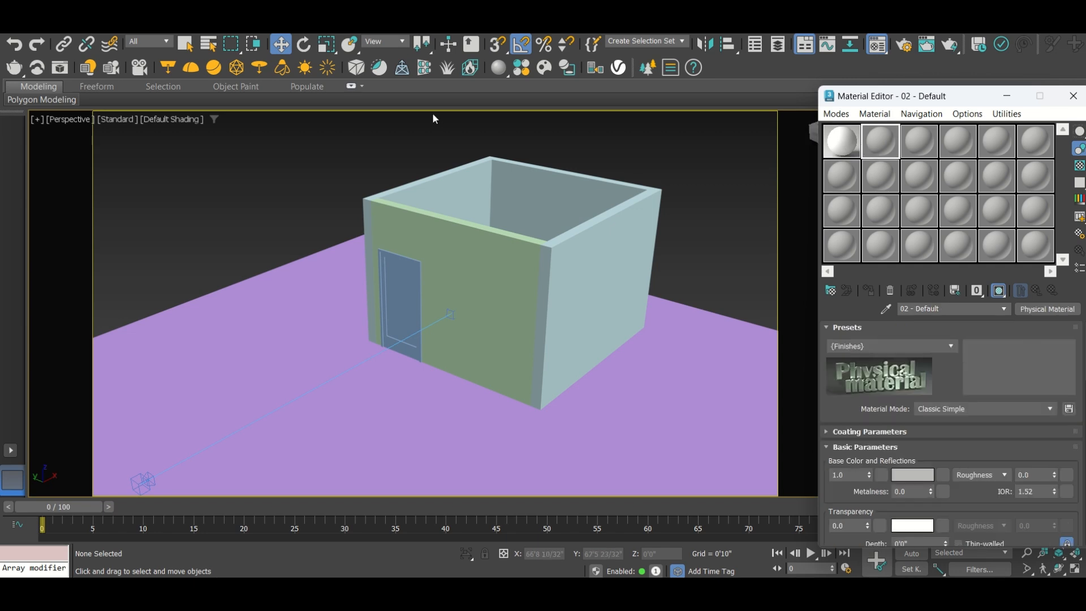
pyautogui.click(498, 70)
pyautogui.click(521, 68)
pyautogui.click(240, 344)
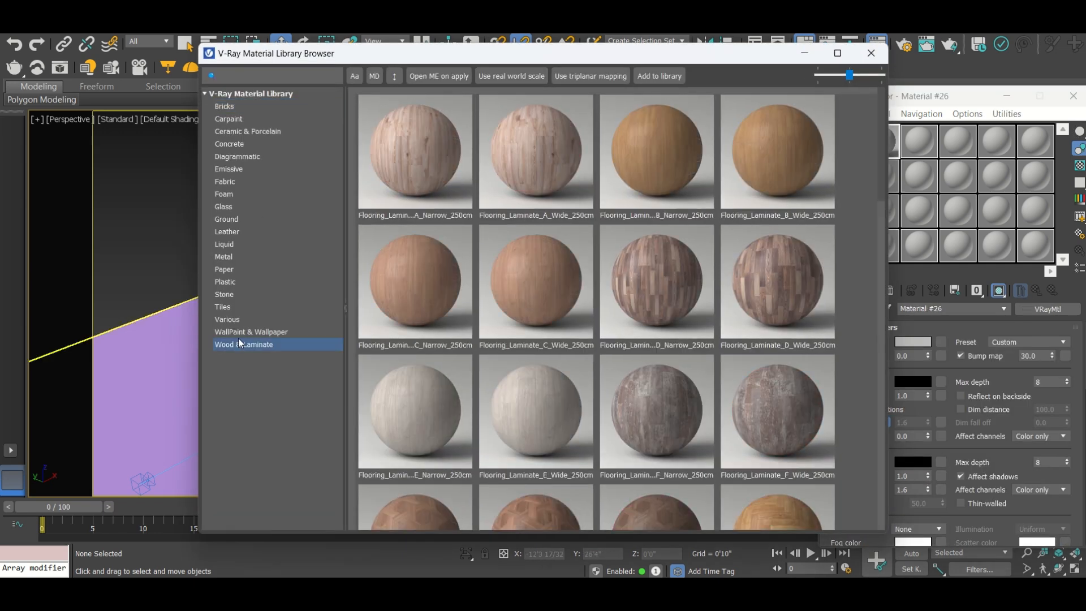
# - Load the Flooring Parquet Herringbone B01 120cm material into the second material slot and close the library
pyautogui.scroll(-10, 370, 368)
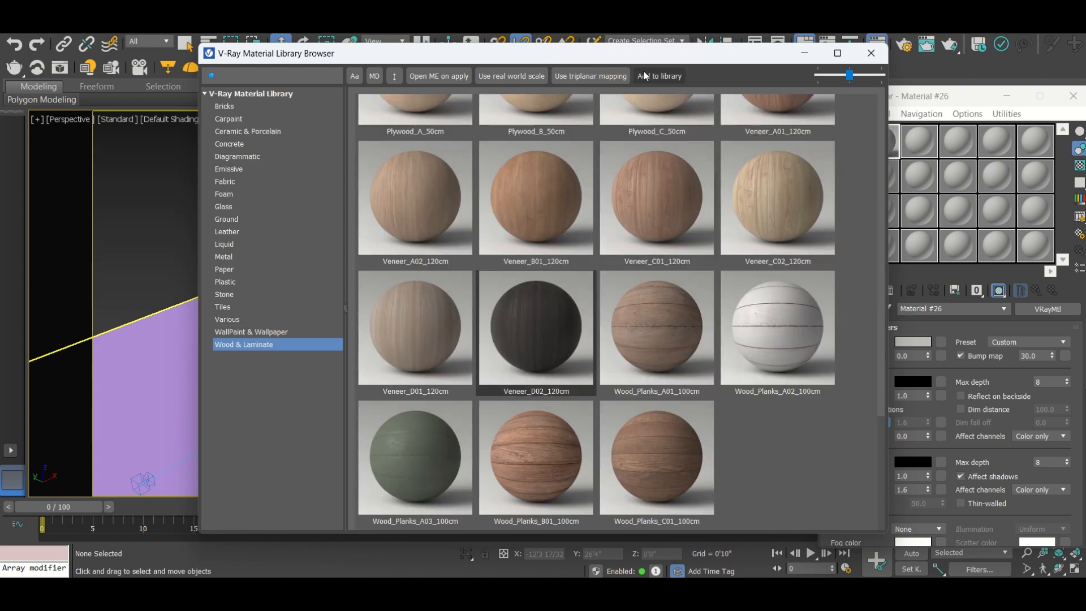
pyautogui.moveTo(509, 53); pyautogui.dragTo(454, 40)
pyautogui.scroll(5, 532, 233)
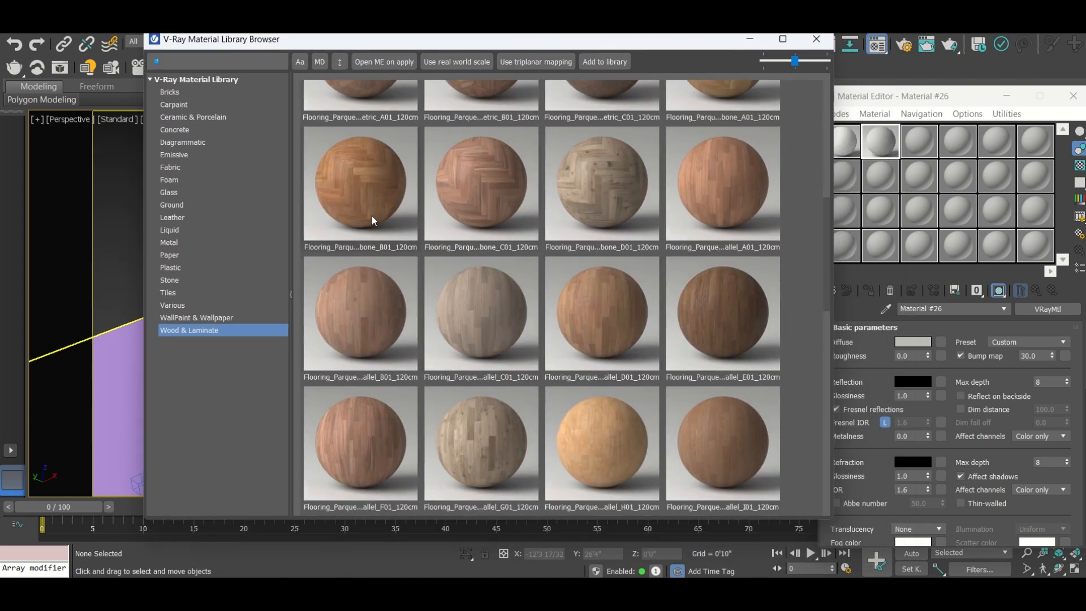
pyautogui.scroll(3, 379, 226)
pyautogui.click(609, 153)
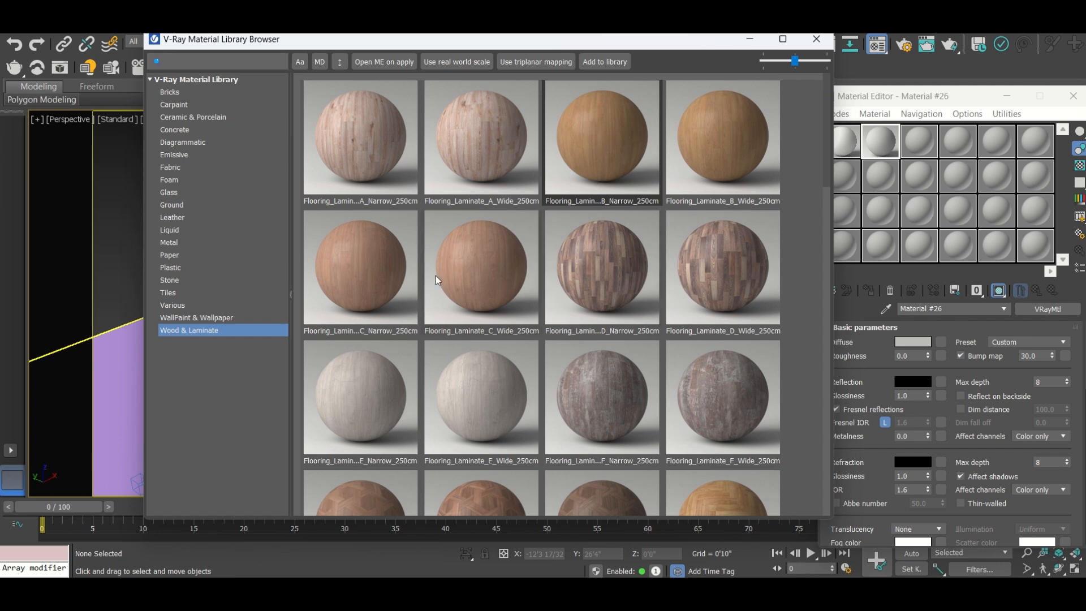
pyautogui.scroll(-3, 485, 264)
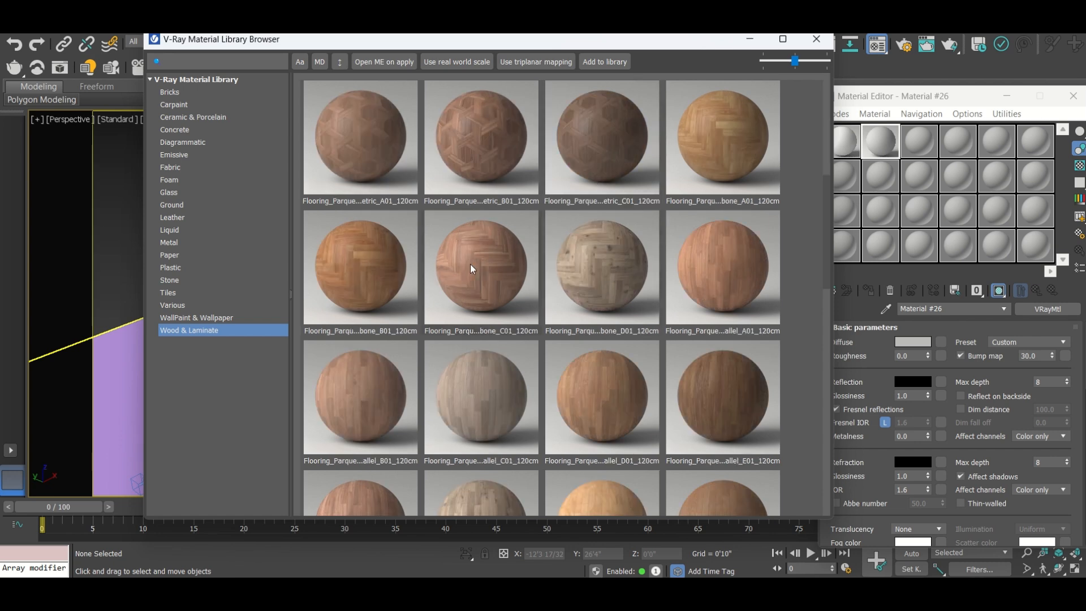
pyautogui.click(353, 260)
pyautogui.moveTo(353, 260); pyautogui.dragTo(896, 140)
pyautogui.click(816, 39)
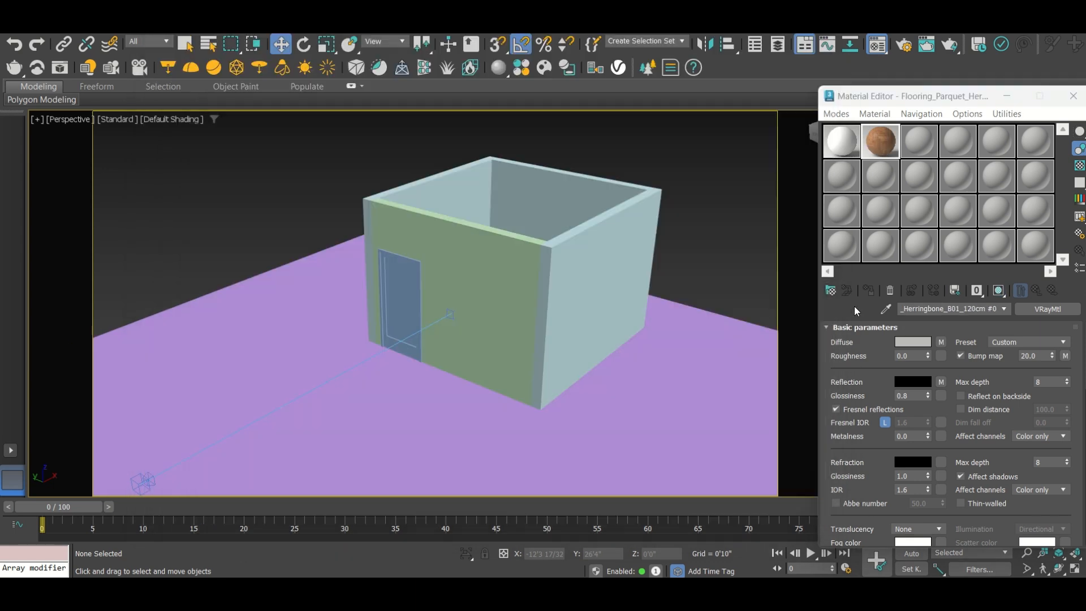
# - Assign the herringbone parquet material to the pivot door and show it shaded in the viewport
pyautogui.click(416, 282)
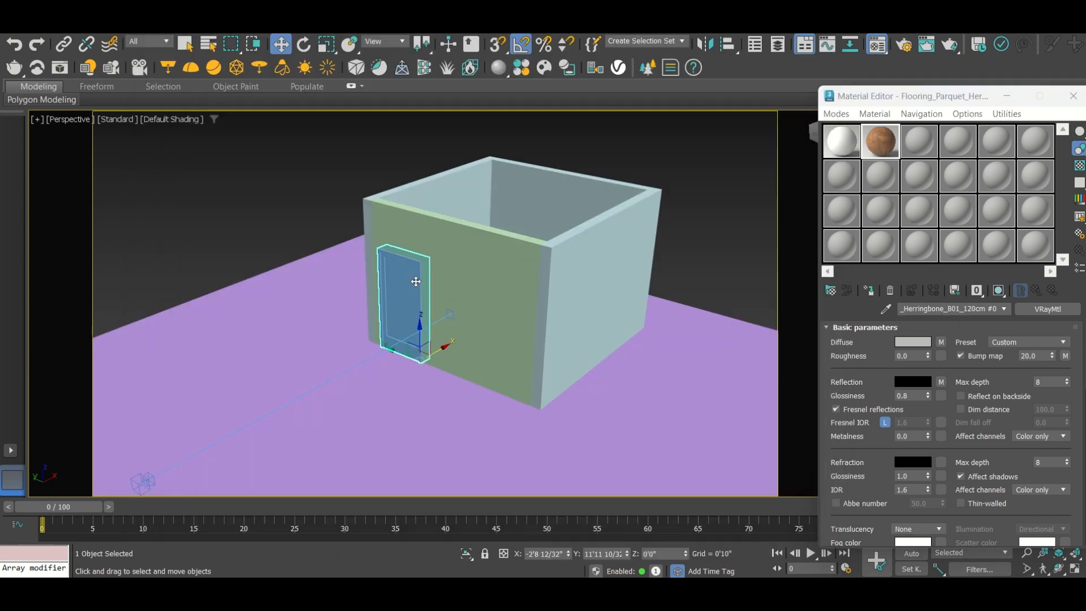
pyautogui.click(869, 290)
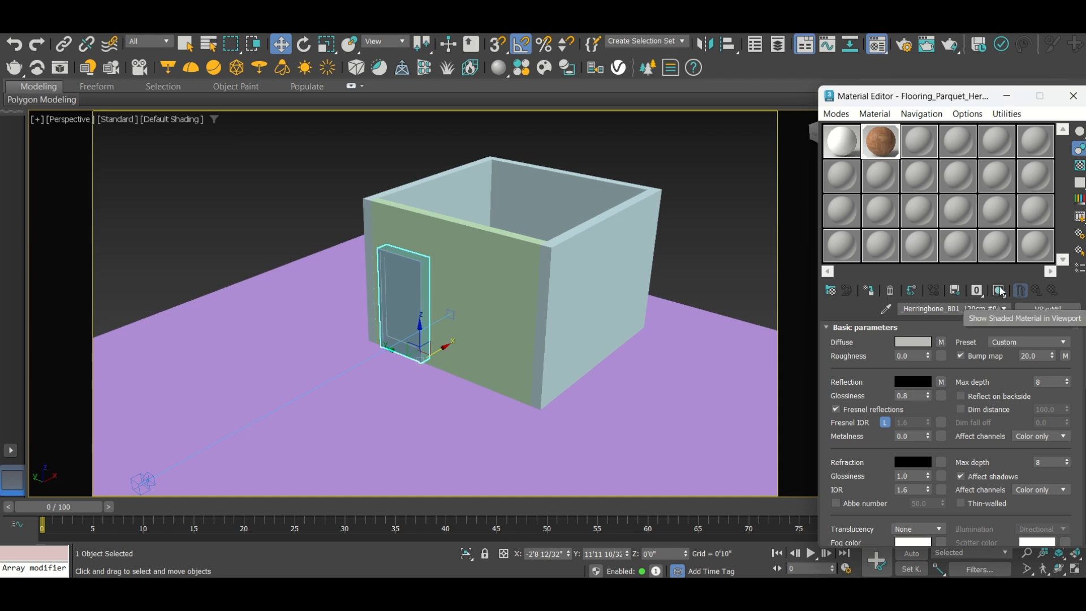
pyautogui.click(999, 291)
# - Assign the near-white VRayMtl from the first slot to the door wall and the room's other walls, and deselect them
pyautogui.click(530, 272)
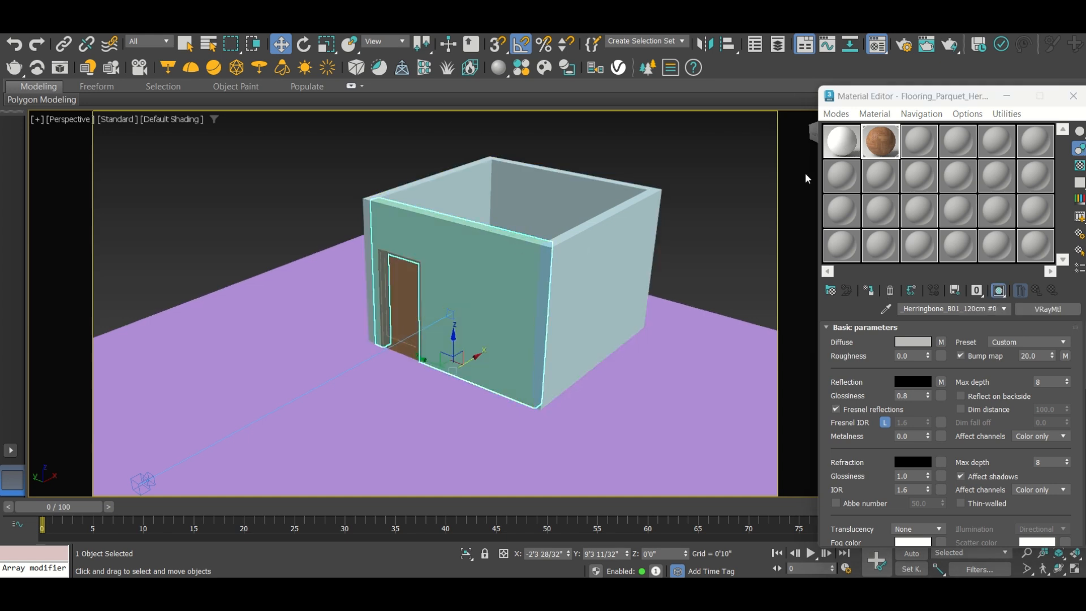
pyautogui.click(836, 145)
pyautogui.click(870, 290)
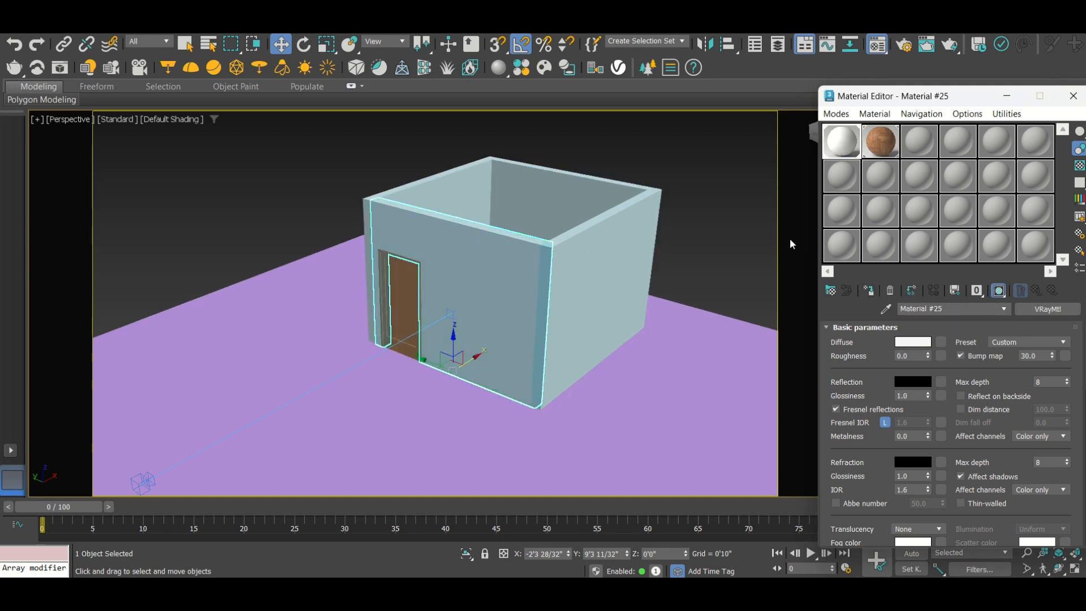
pyautogui.click(556, 250)
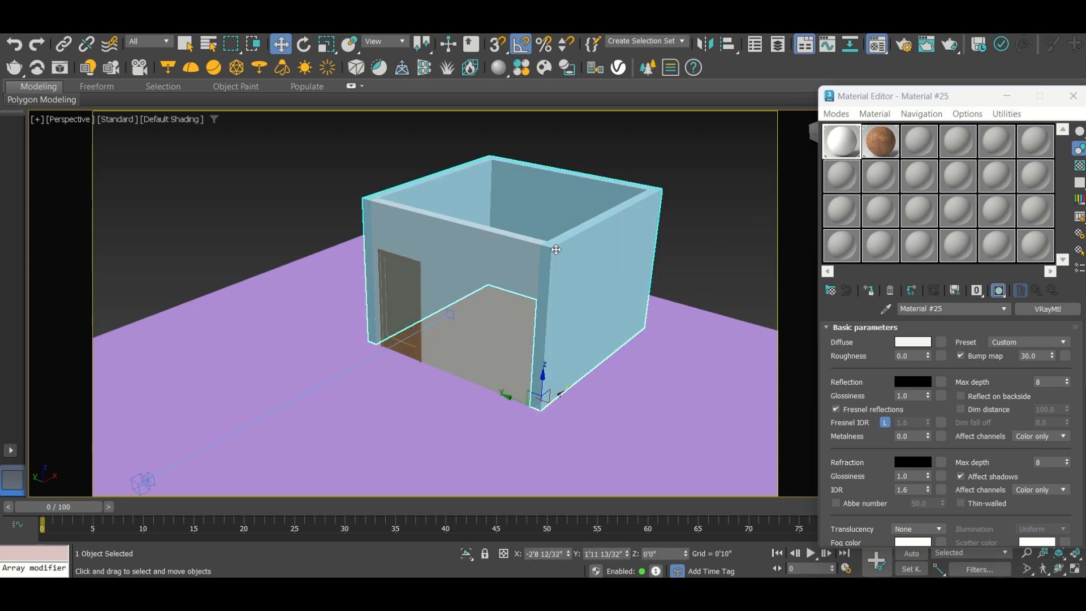
pyautogui.click(871, 294)
pyautogui.click(727, 227)
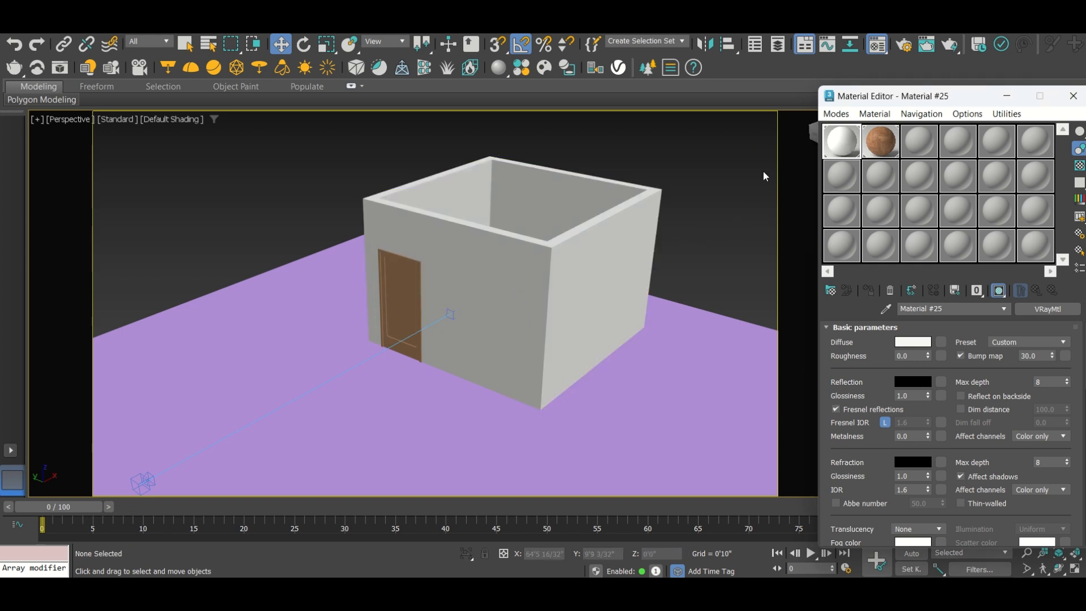
# - Brighten the wall material's diffuse color to white and reassign it to the door wall and the other walls together
pyautogui.doubleClick(838, 138)
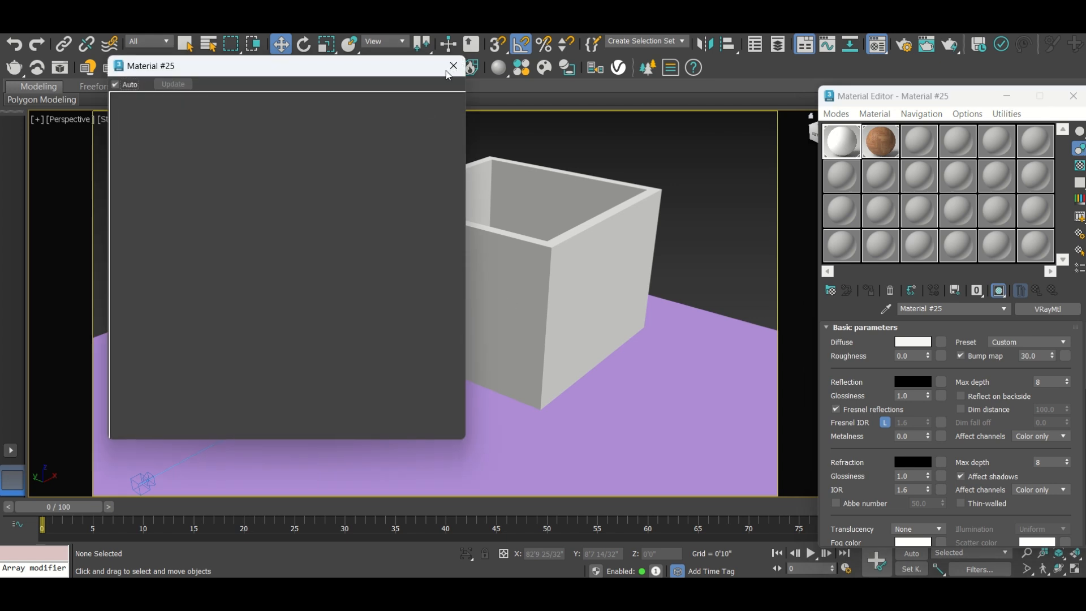
pyautogui.click(446, 75)
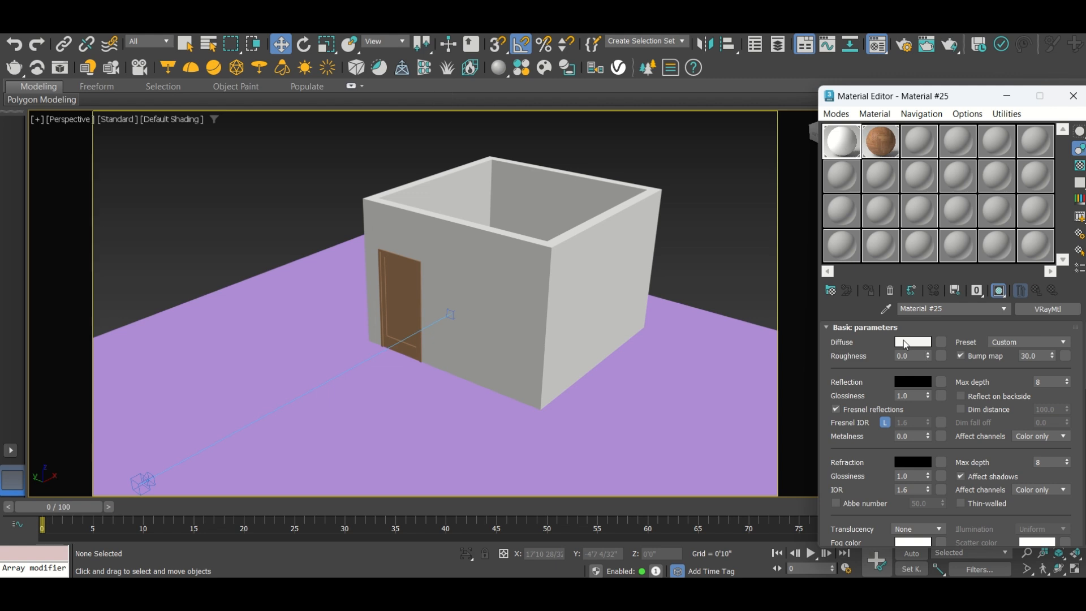
pyautogui.click(912, 341)
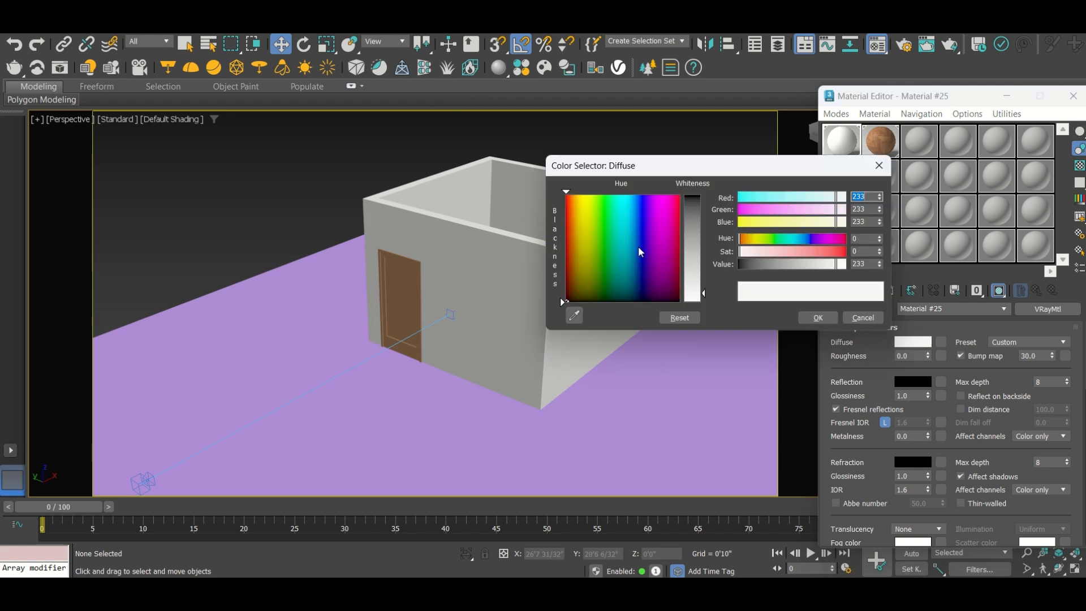
pyautogui.click(807, 317)
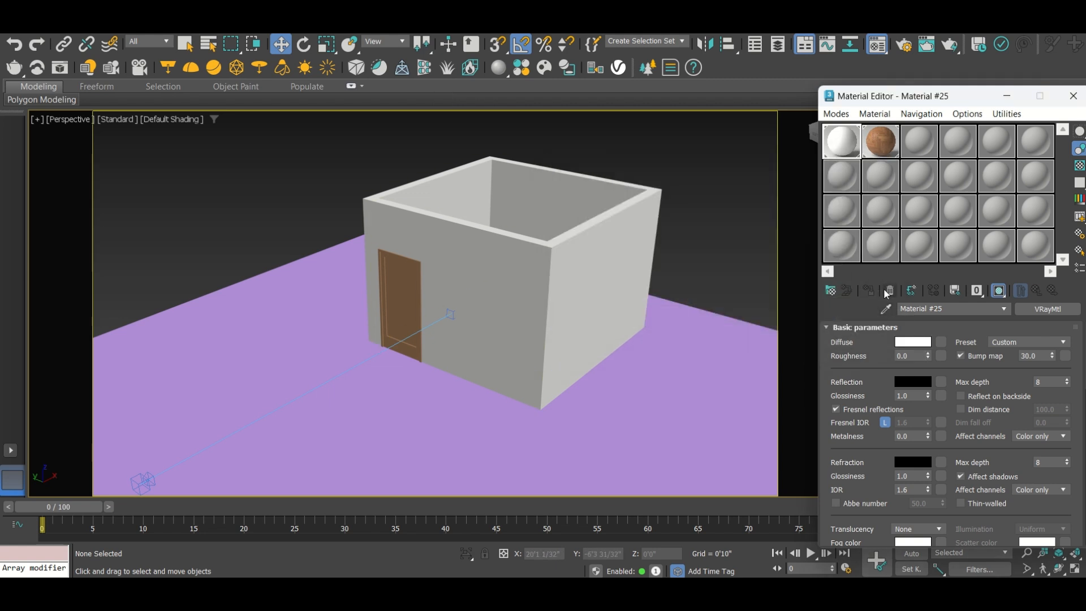
pyautogui.click(554, 227)
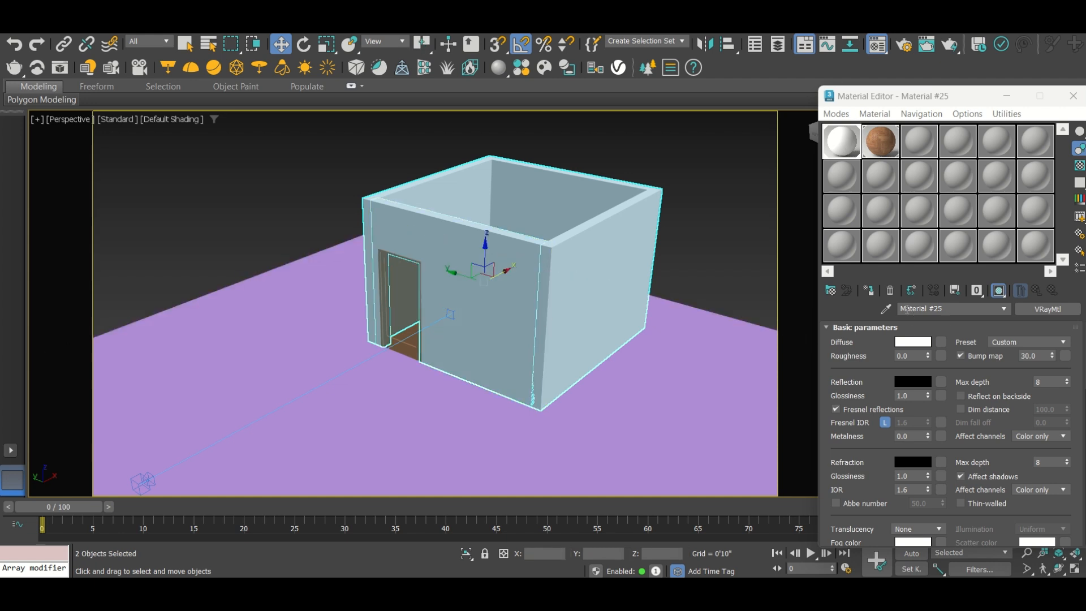
pyautogui.click(872, 294)
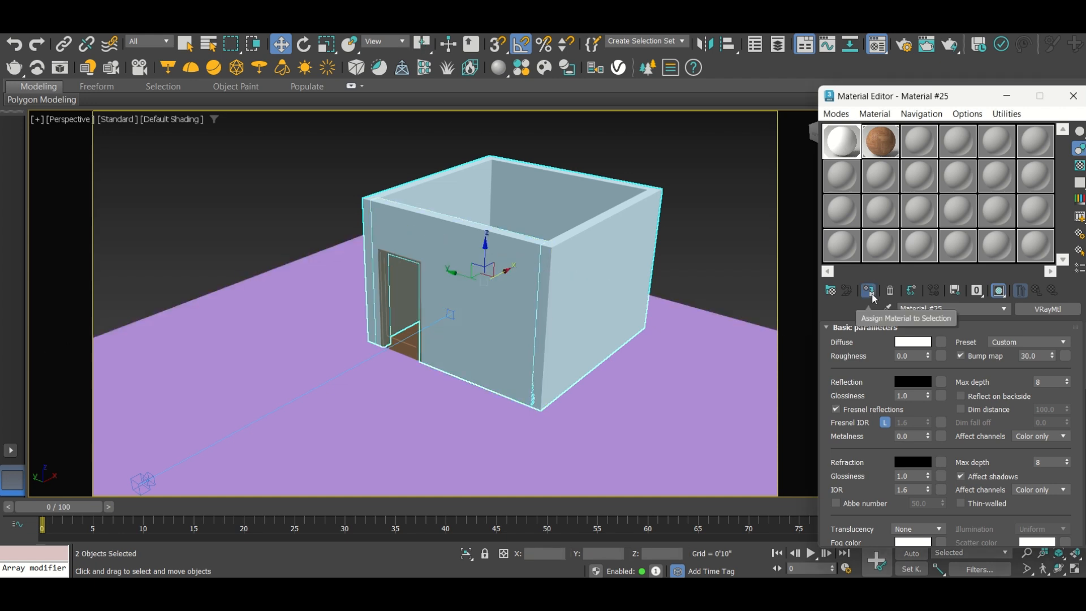
pyautogui.click(696, 181)
# - Assign the white wall material to the pivot door and close the Material Editor
pyautogui.scroll(10, 410, 312)
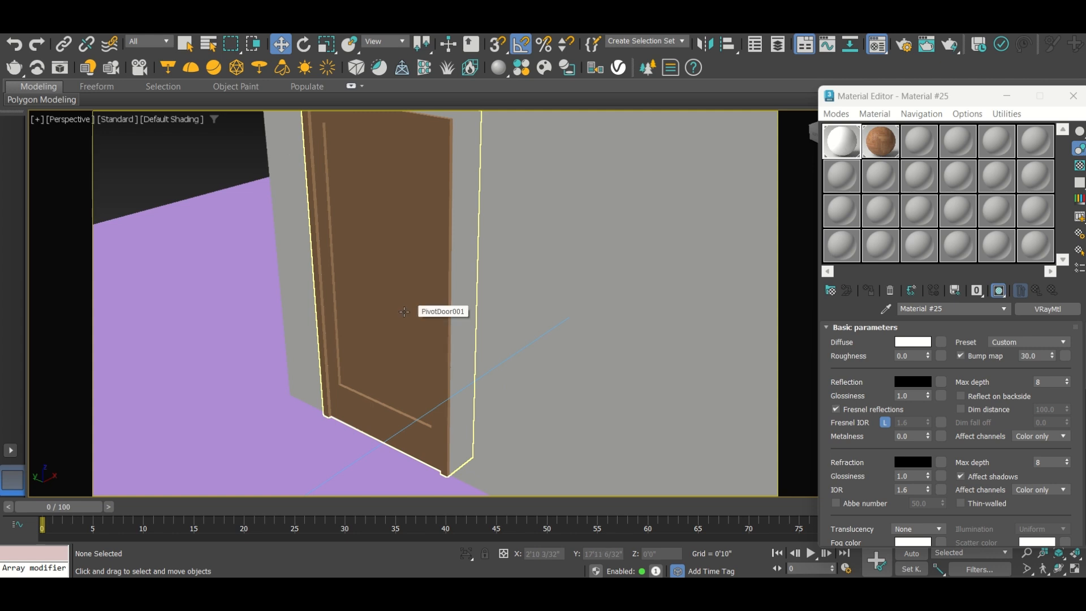
pyautogui.click(398, 305)
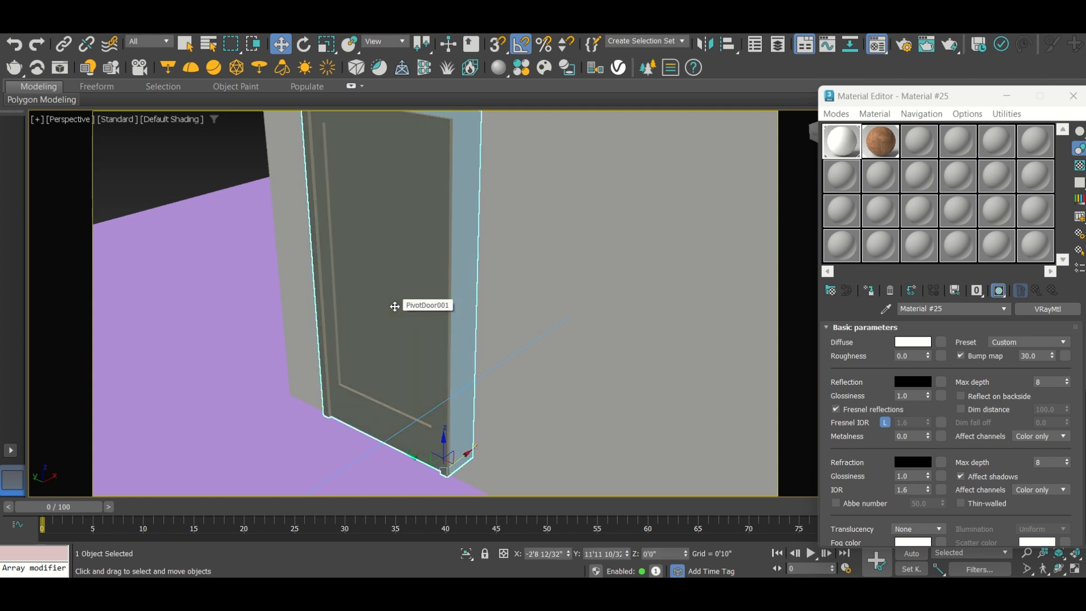
pyautogui.click(868, 291)
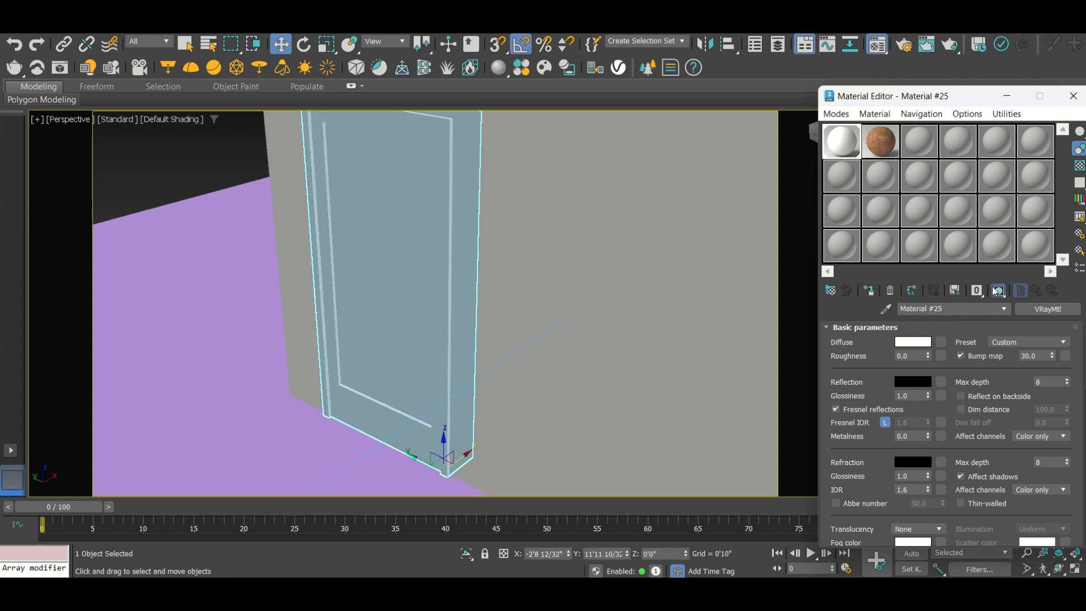
pyautogui.click(1071, 97)
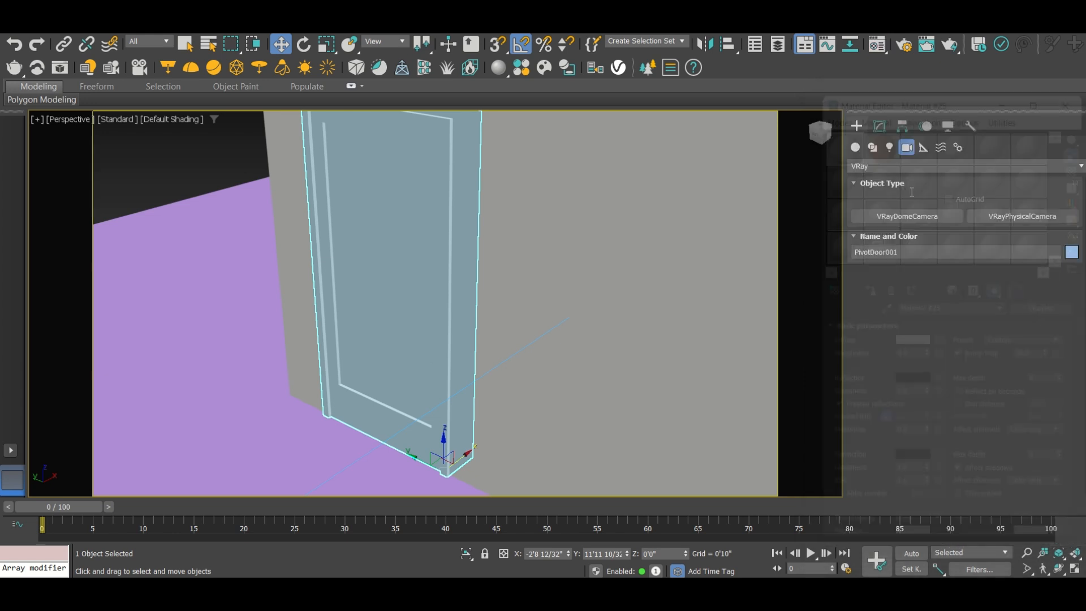
# - Assign the herringbone parquet material from the second slot to the pivot door, close the Material Editor and deselect the door
pyautogui.scroll(-4, 551, 271)
pyautogui.click(369, 189)
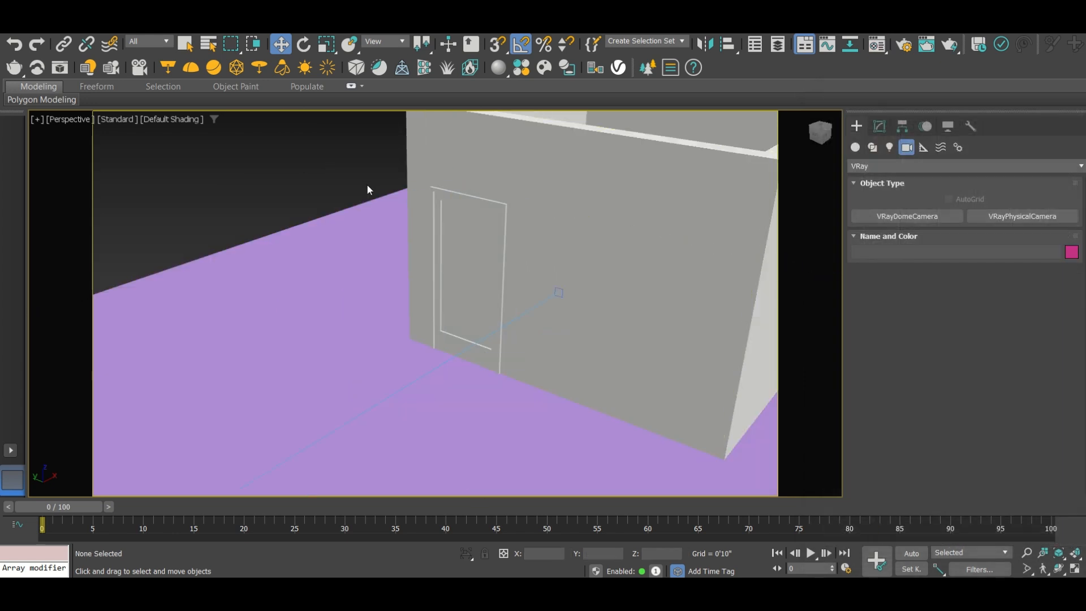
pyautogui.click(483, 279)
pyautogui.click(877, 44)
pyautogui.click(875, 143)
pyautogui.click(869, 290)
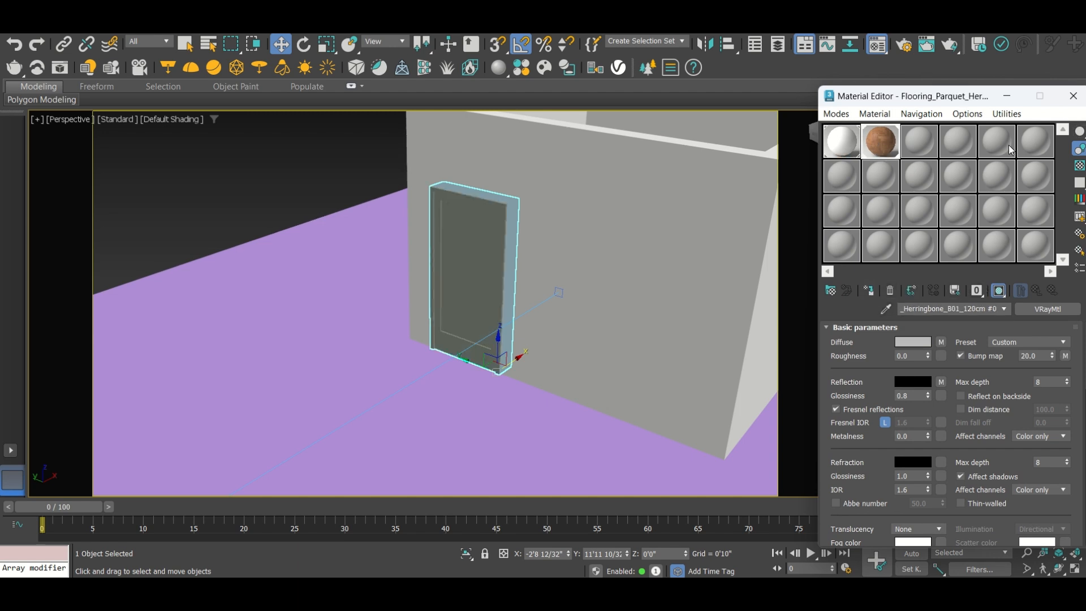
pyautogui.click(1073, 96)
pyautogui.click(372, 171)
# - Examine the wood material on the pivot door up close and against the whole room
pyautogui.scroll(3, 450, 267)
pyautogui.scroll(4, 450, 267)
pyautogui.scroll(-5, 377, 309)
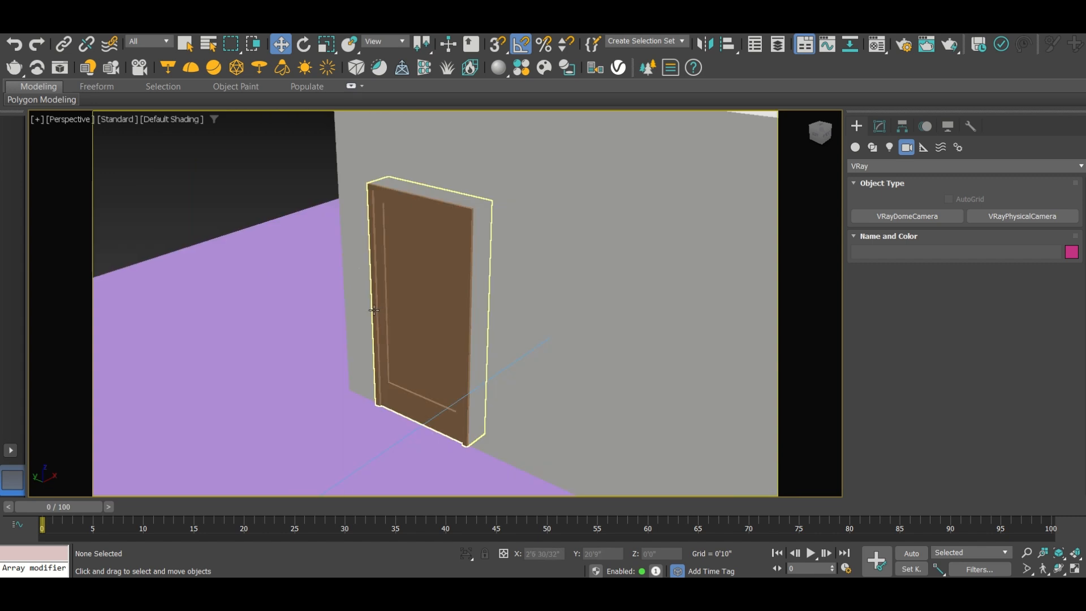
pyautogui.scroll(-6, 374, 310)
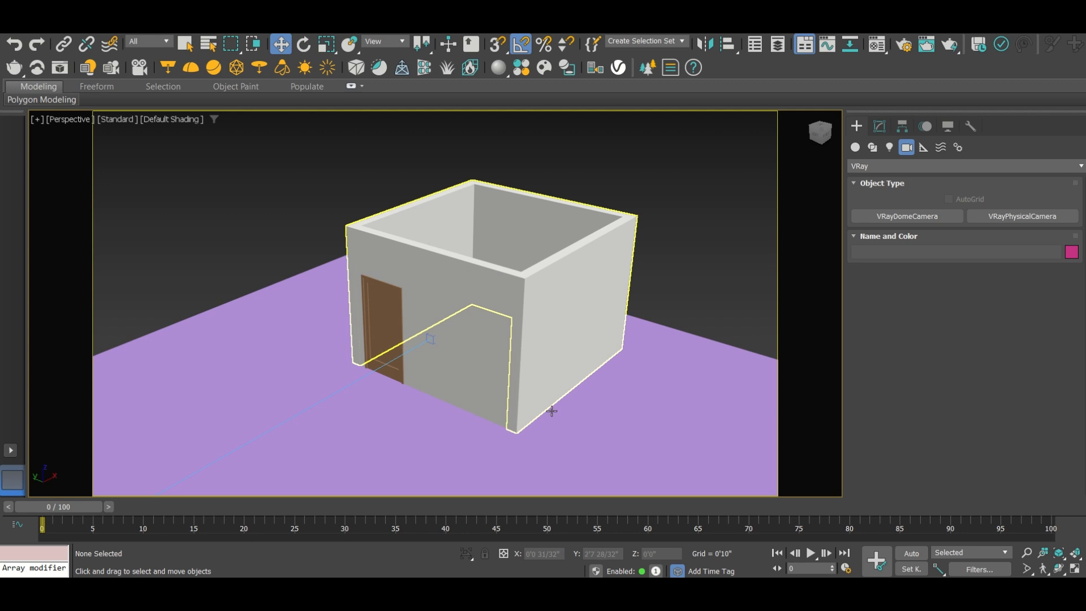
pyautogui.scroll(6, 373, 320)
pyautogui.scroll(3, 421, 308)
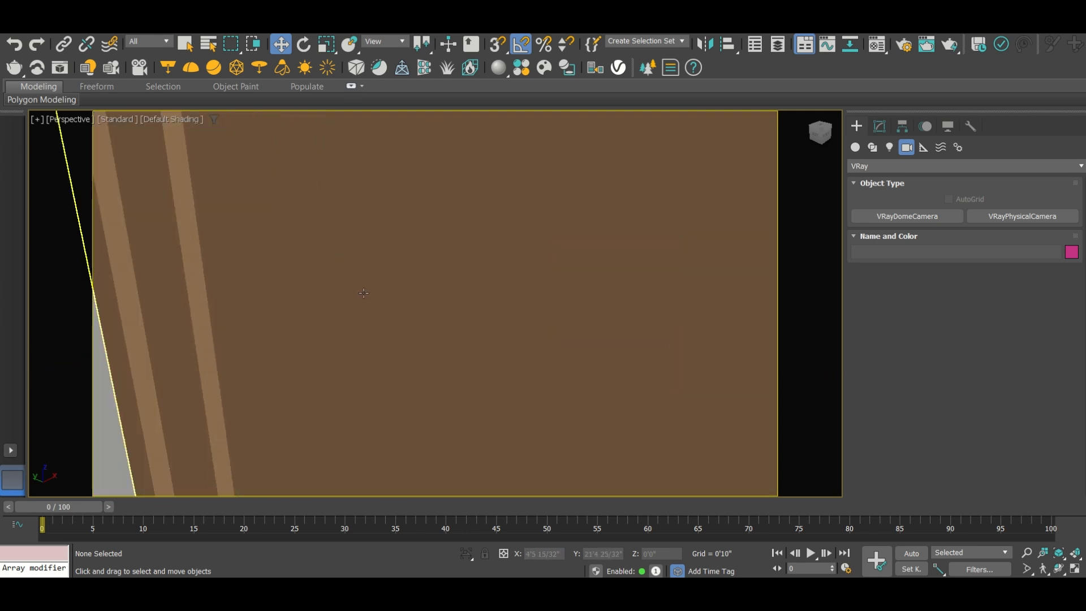
pyautogui.scroll(-4, 364, 293)
pyautogui.scroll(-4, 385, 268)
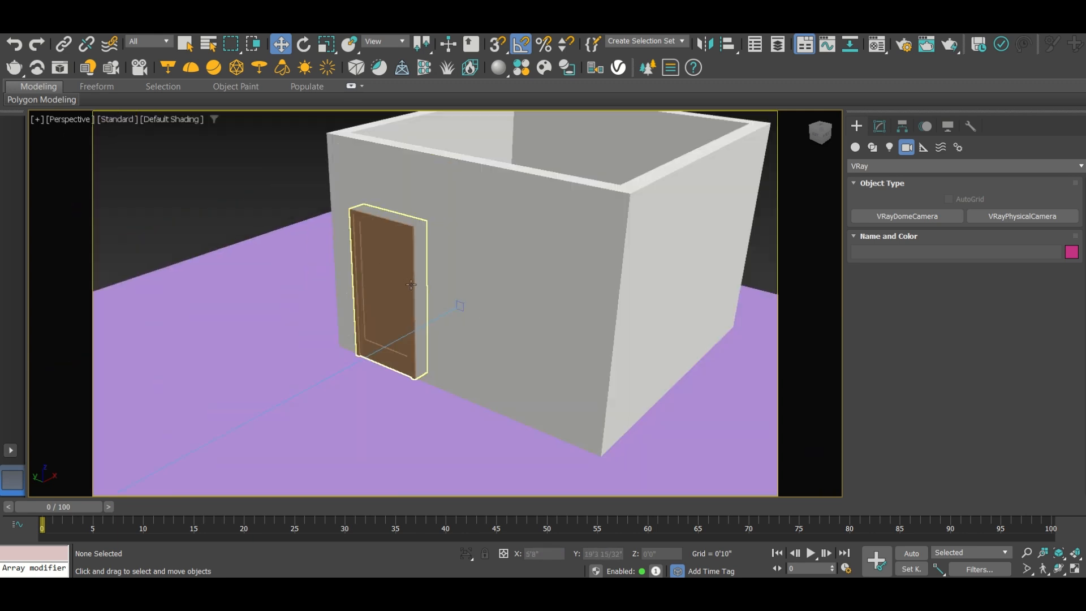
# - Load Tiles_L02_2m from the V-Ray material library into the third slot, assign it to the ground plane and show it shaded in the viewport
pyautogui.scroll(-4, 410, 285)
pyautogui.click(290, 333)
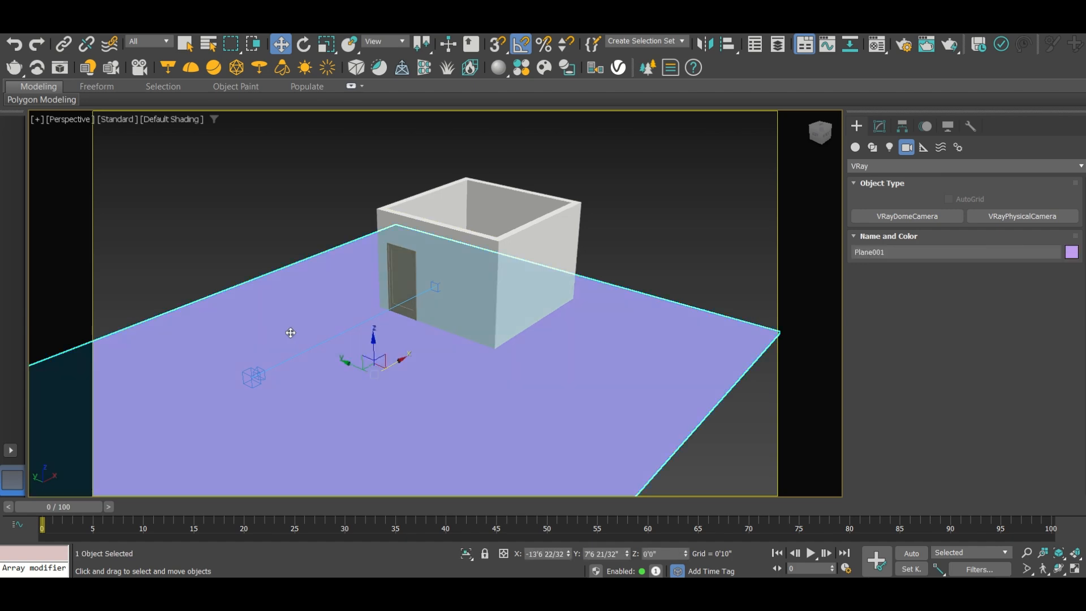
pyautogui.click(877, 44)
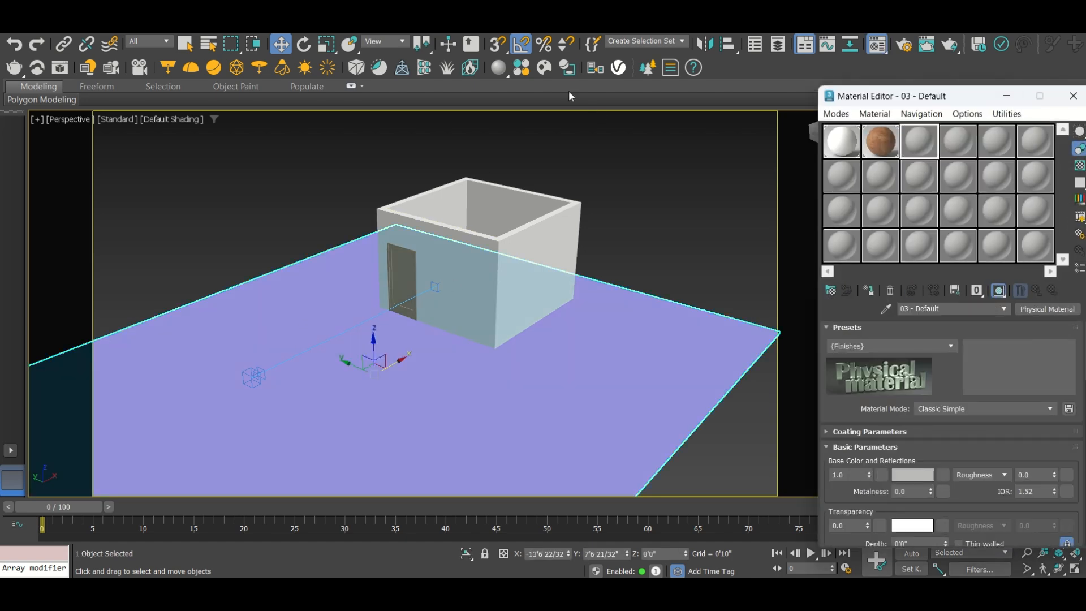
pyautogui.click(521, 68)
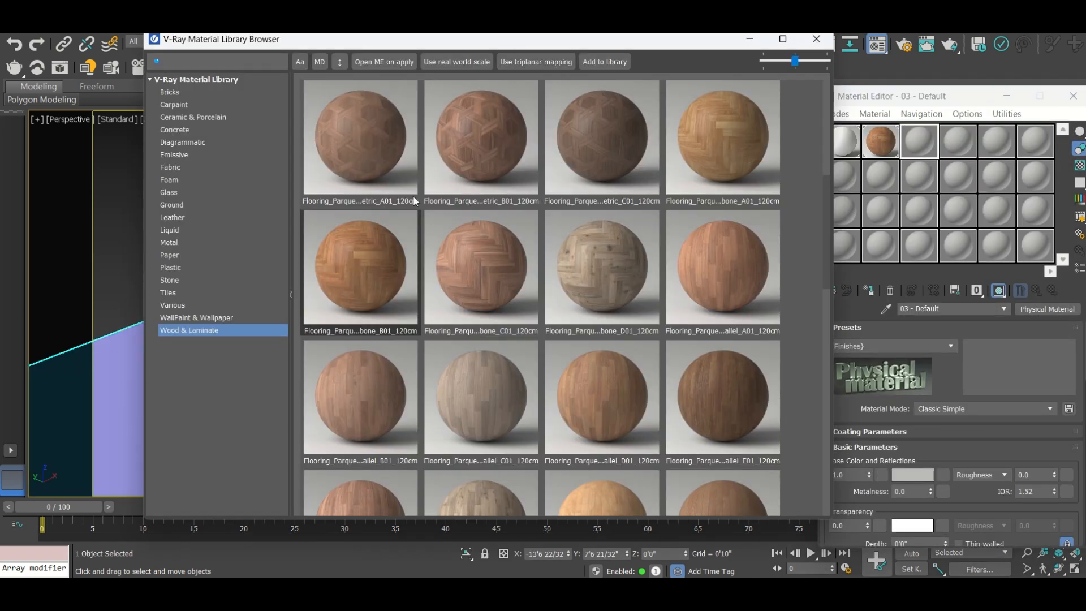
pyautogui.click(169, 292)
pyautogui.scroll(-3, 533, 172)
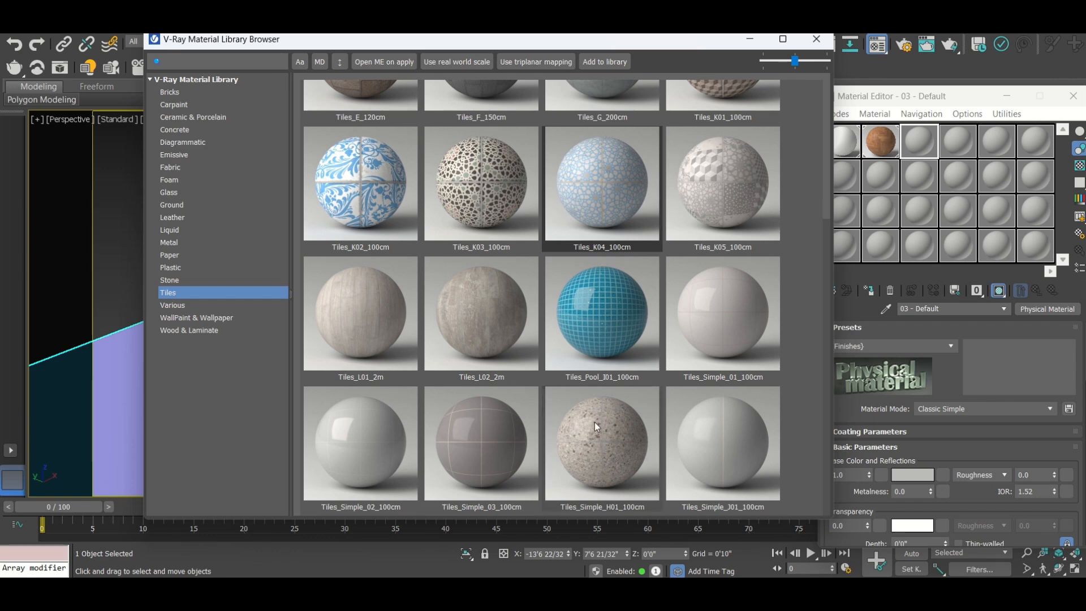
pyautogui.moveTo(433, 321); pyautogui.dragTo(917, 139)
pyautogui.click(816, 39)
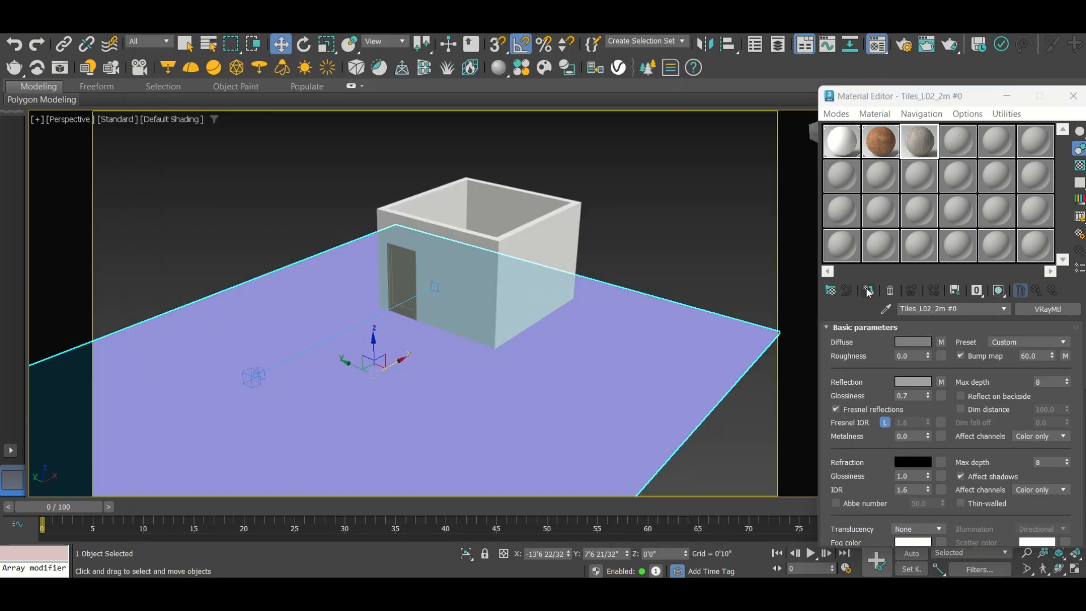
pyautogui.click(999, 290)
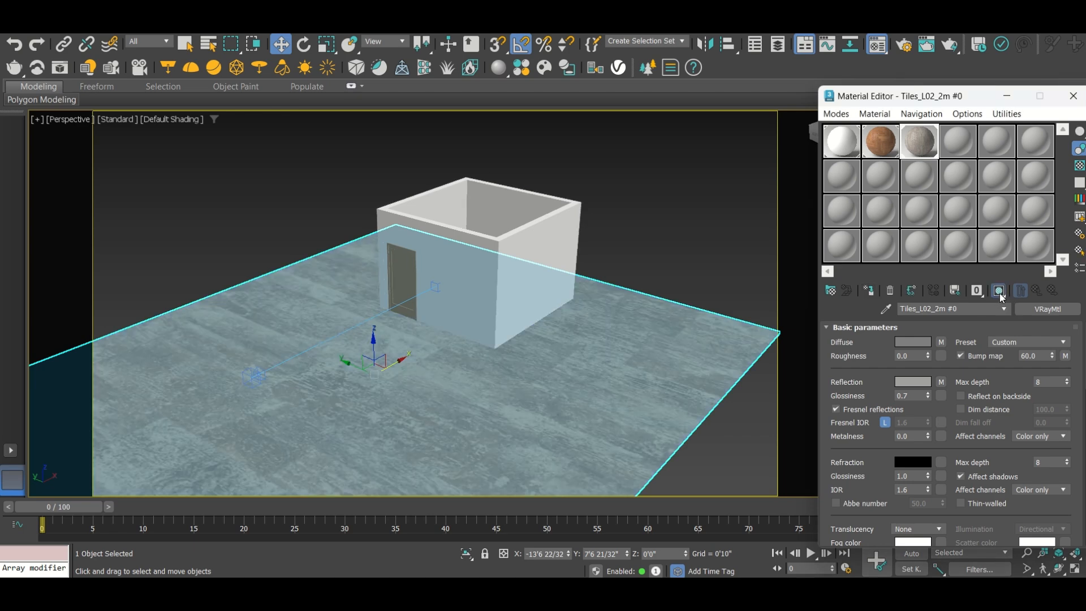
pyautogui.click(1074, 96)
# - Add a UVW Map modifier to the ground plane
pyautogui.click(879, 126)
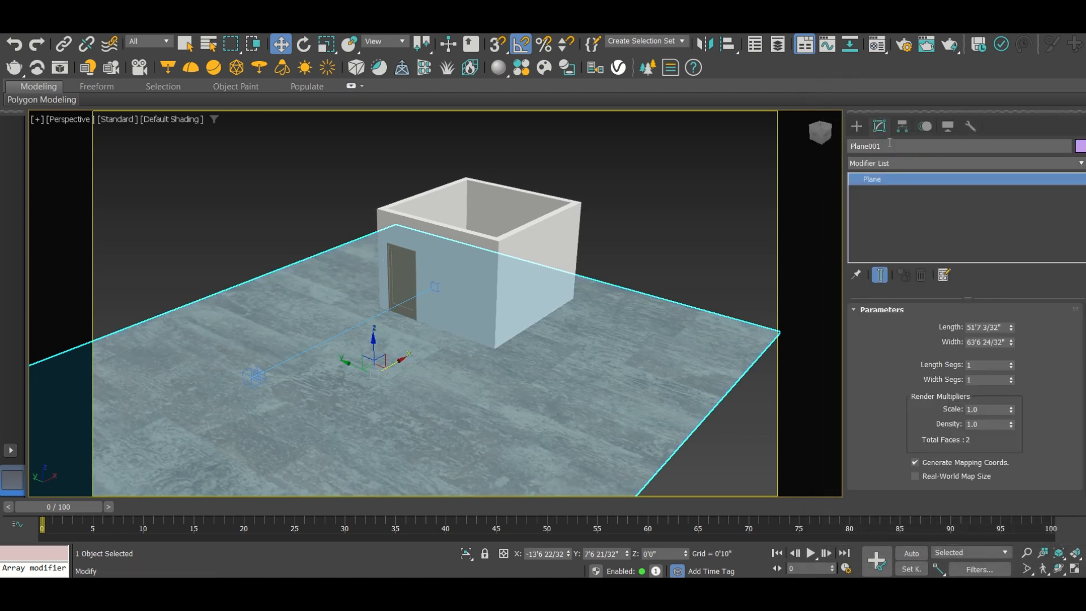
pyautogui.click(895, 165)
pyautogui.press('u')
pyautogui.press('u')
pyautogui.press('u')
pyautogui.press('u')
pyautogui.press('u')
pyautogui.press('u')
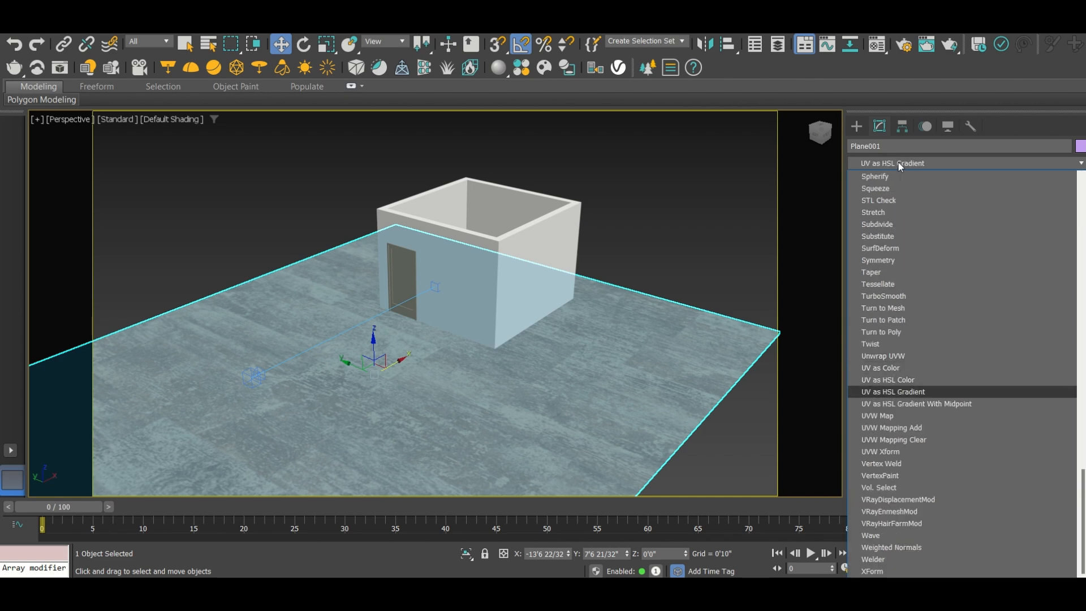
pyautogui.press('Return')
# - Set the ground plane's UVW mapping to Box and scale its gizmo so the tile texture repeats smaller, and deselect the plane
pyautogui.click(869, 179)
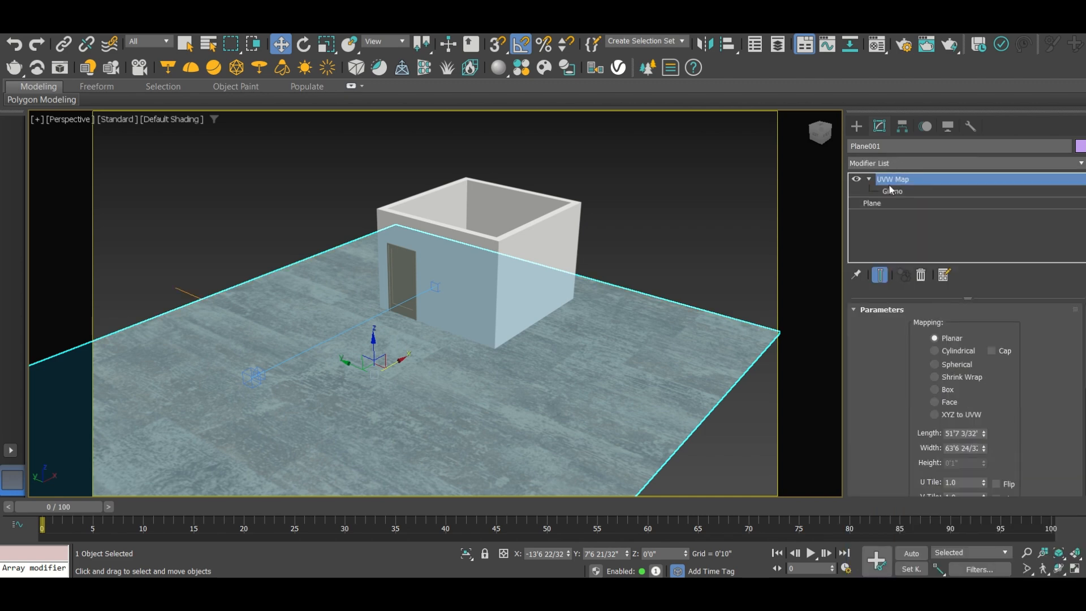
pyautogui.click(899, 191)
pyautogui.click(942, 390)
pyautogui.press('e')
pyautogui.press('r')
pyautogui.moveTo(375, 374); pyautogui.dragTo(386, 464)
pyautogui.moveTo(452, 34); pyautogui.dragTo(461, 68)
pyautogui.click(672, 182)
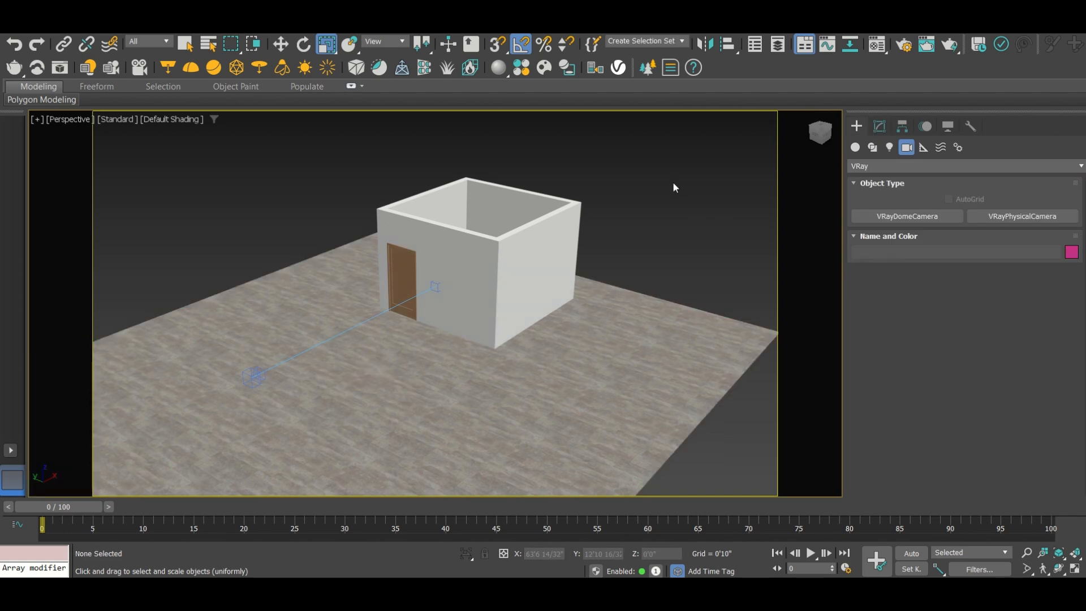
# - In the Top view, move the VRay camera and its target together along Y to line up with the pivot door, and deselect them
pyautogui.press('t')
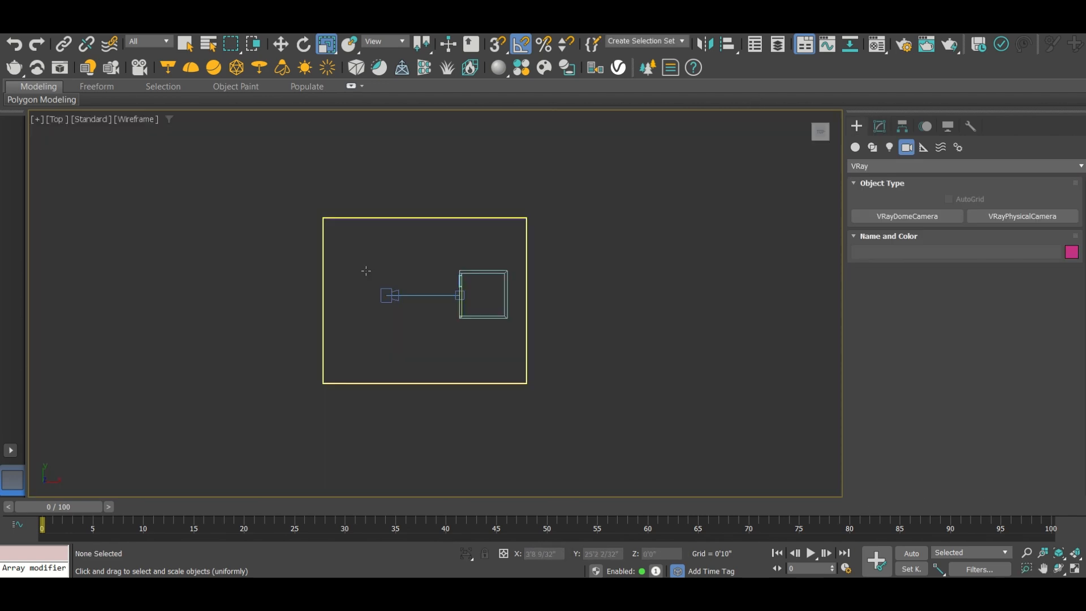
pyautogui.scroll(2, 377, 269)
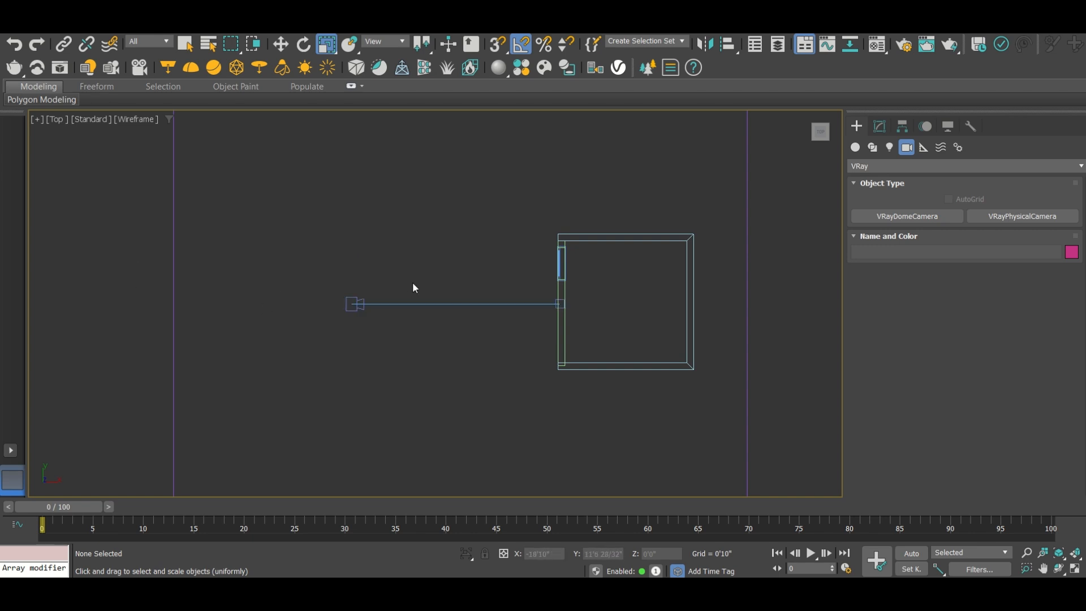
pyautogui.scroll(2, 672, 243)
pyautogui.scroll(-1, 563, 202)
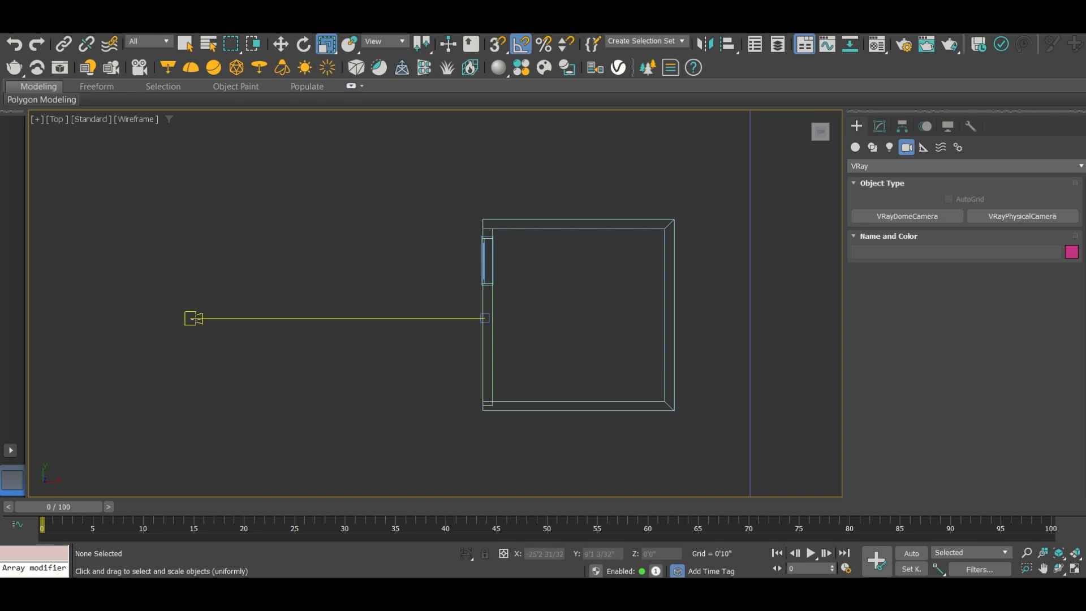
pyautogui.click(193, 319)
pyautogui.press('w')
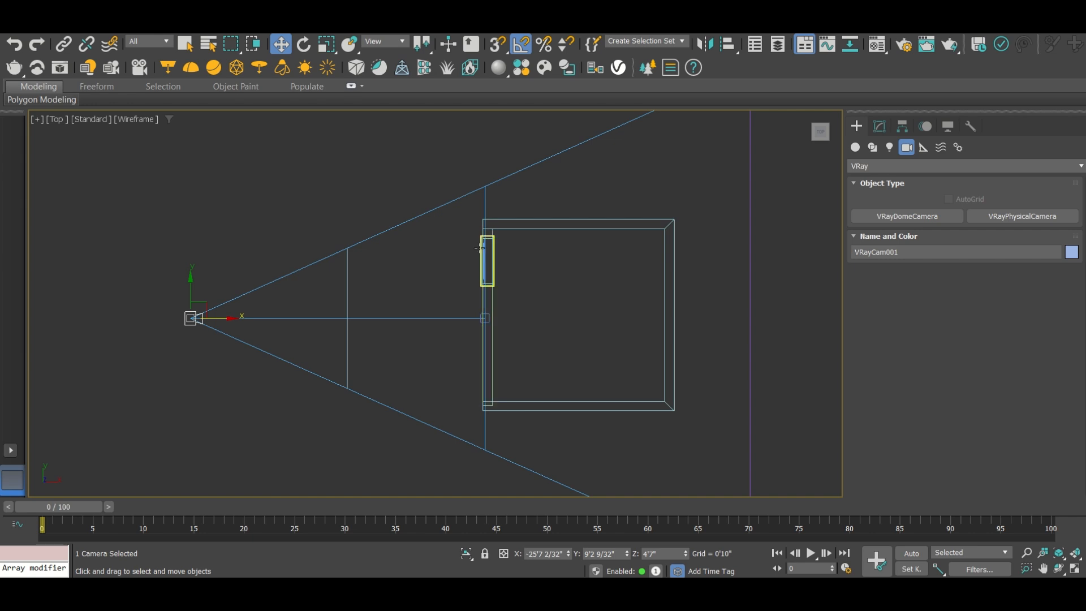
pyautogui.keyDown('ctrl'); pyautogui.click(487, 318); pyautogui.keyUp('ctrl')
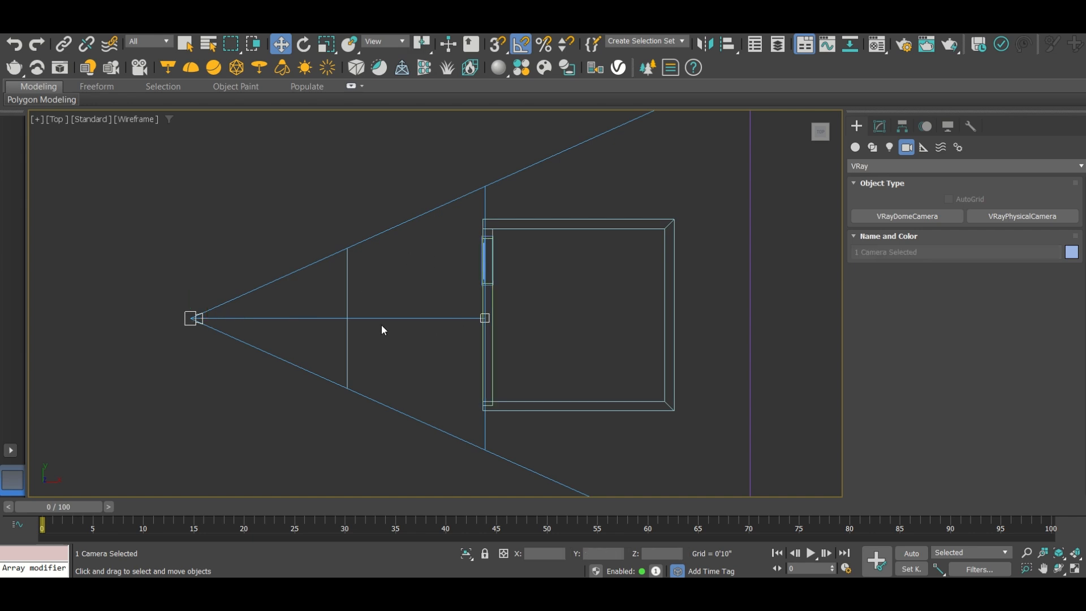
pyautogui.scroll(-4, 250, 308)
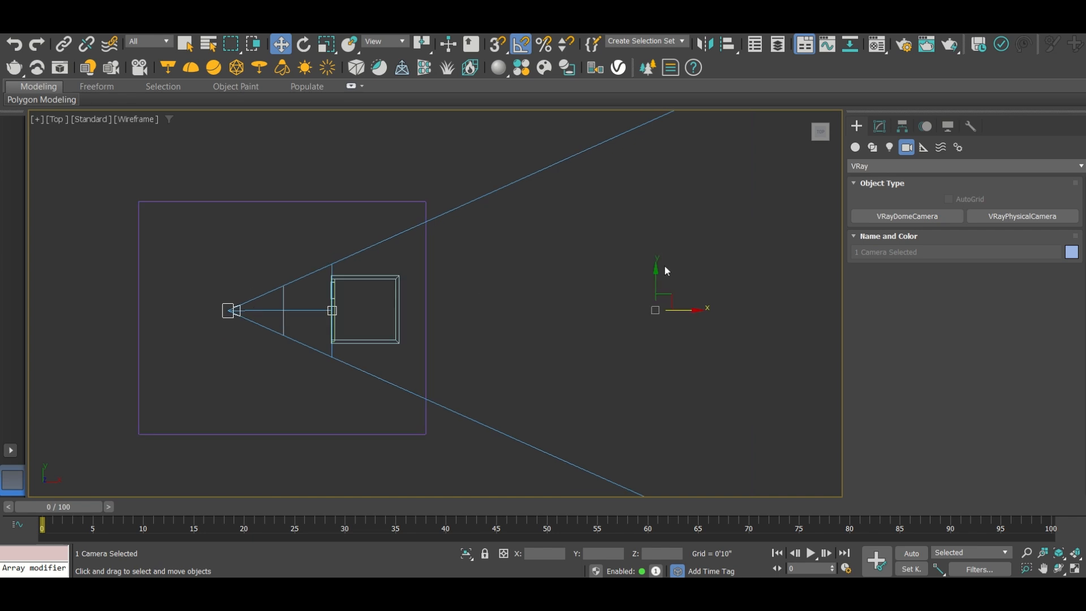
pyautogui.moveTo(655, 274); pyautogui.dragTo(652, 256)
pyautogui.scroll(5, 291, 265)
pyautogui.scroll(2, 290, 265)
pyautogui.scroll(-4, 543, 267)
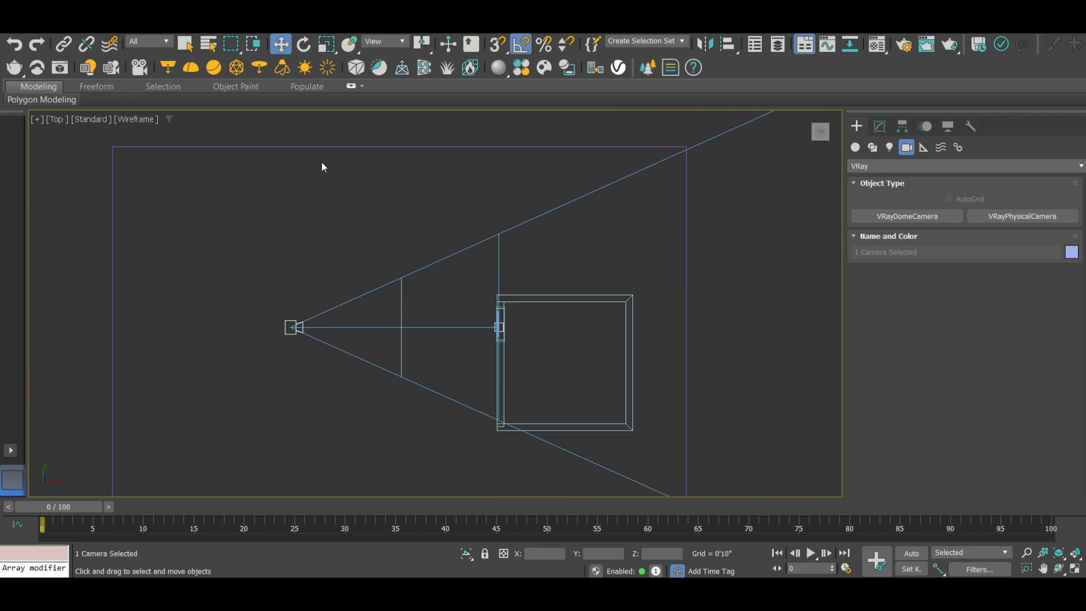
pyautogui.click(332, 130)
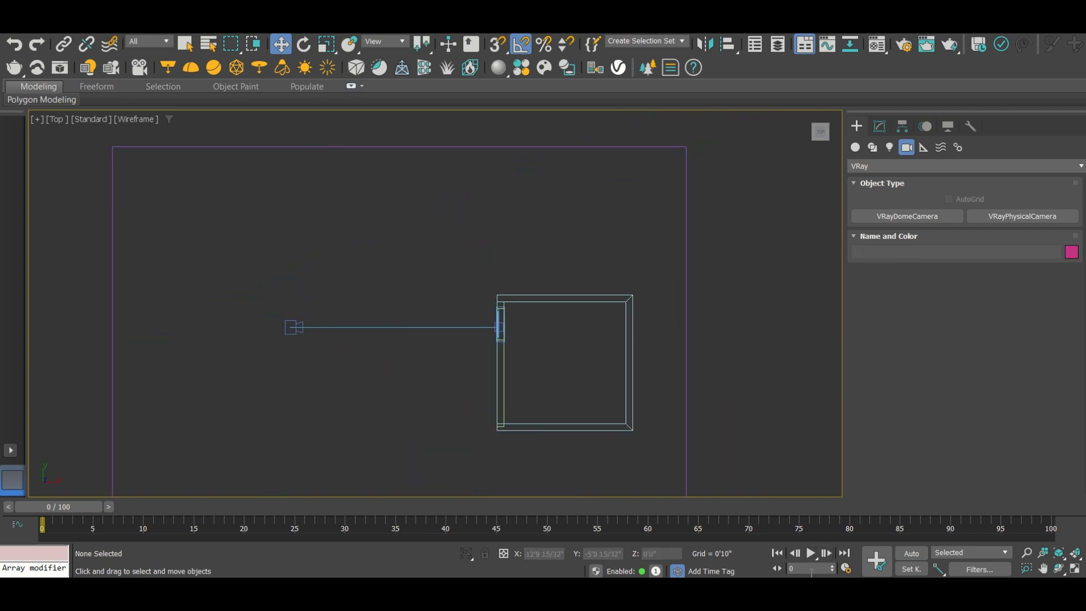
# - Re-scale the animation time to an end time of 210 frames in the time configuration
pyautogui.click(846, 568)
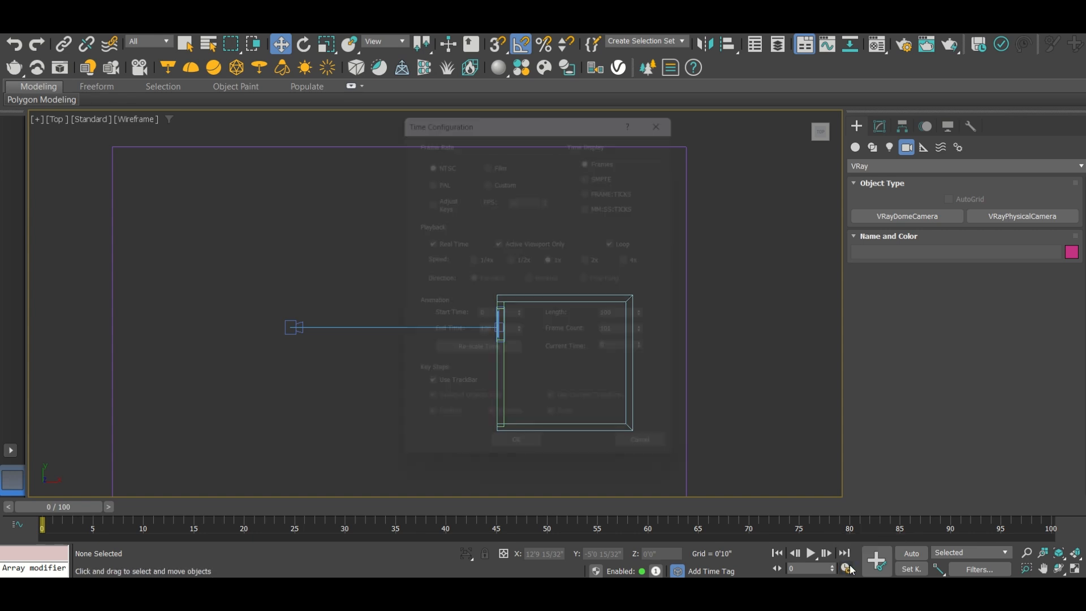
pyautogui.click(498, 358)
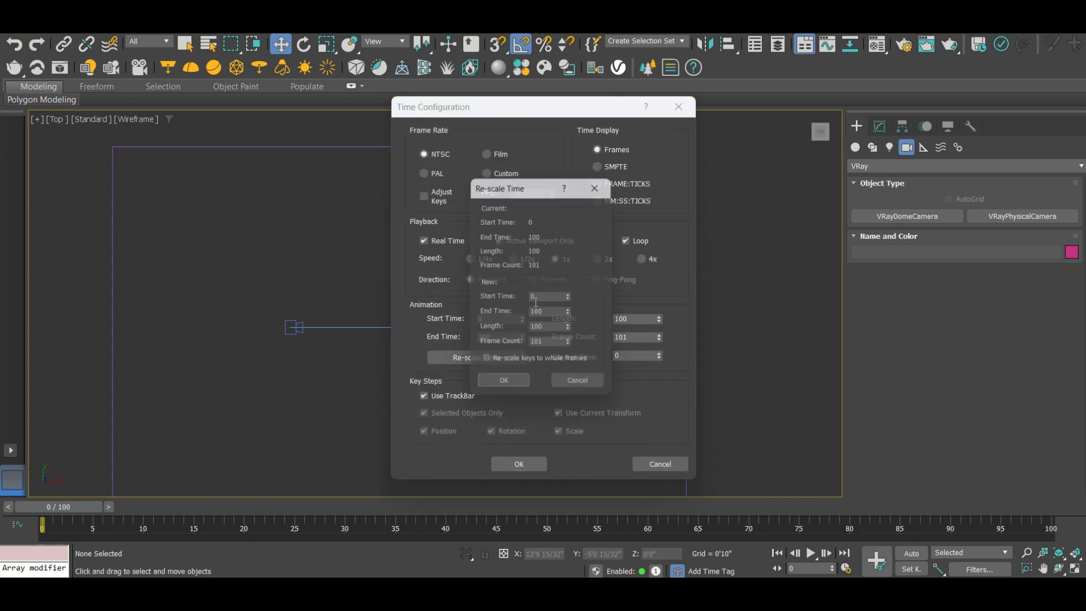
pyautogui.doubleClick(550, 314)
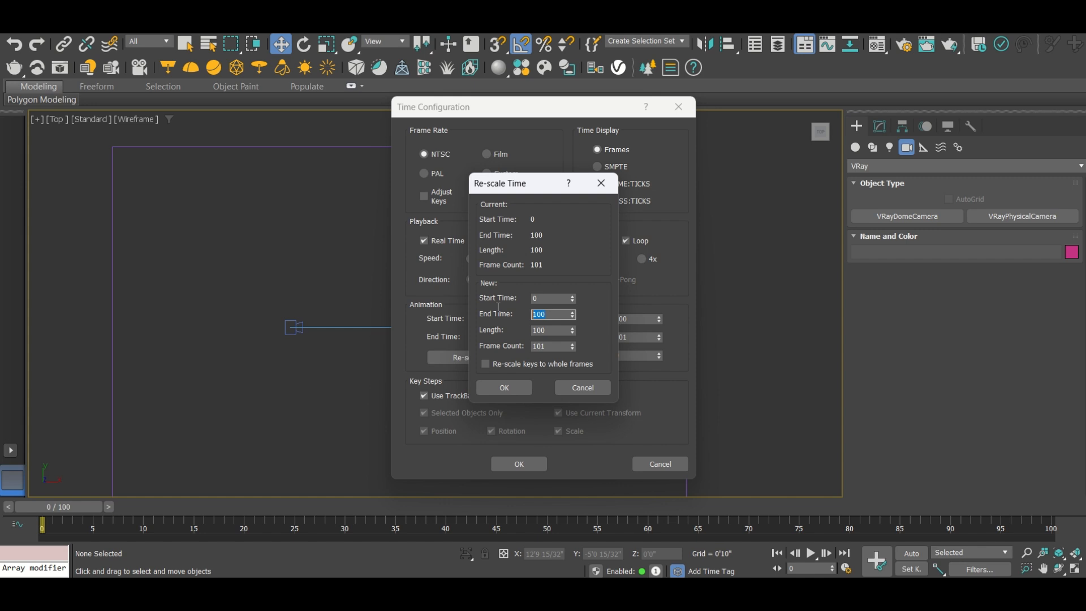
pyautogui.write('21')
pyautogui.click(504, 387)
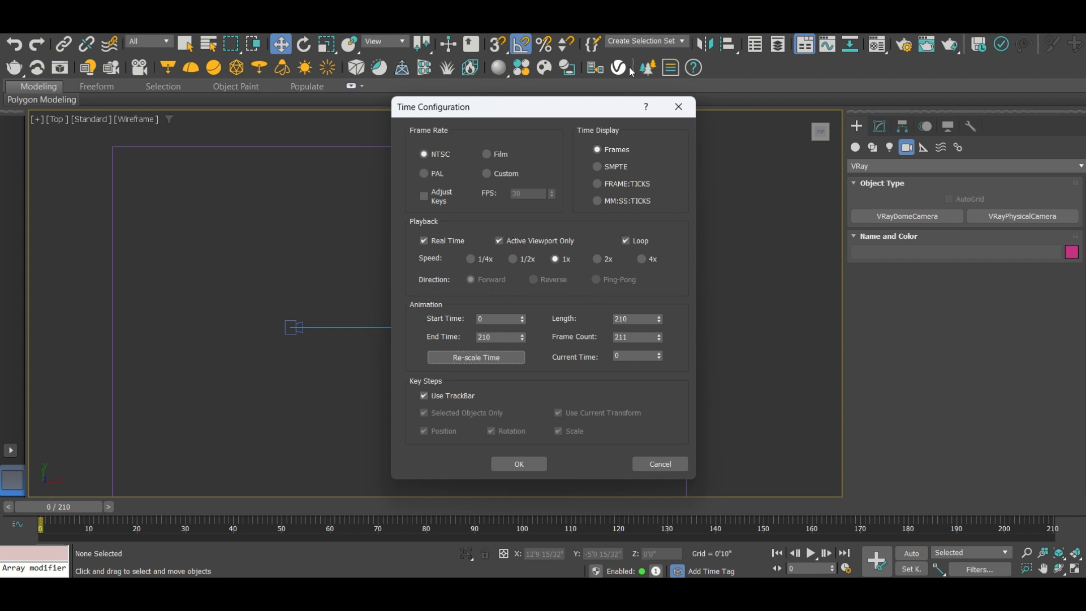
pyautogui.click(534, 463)
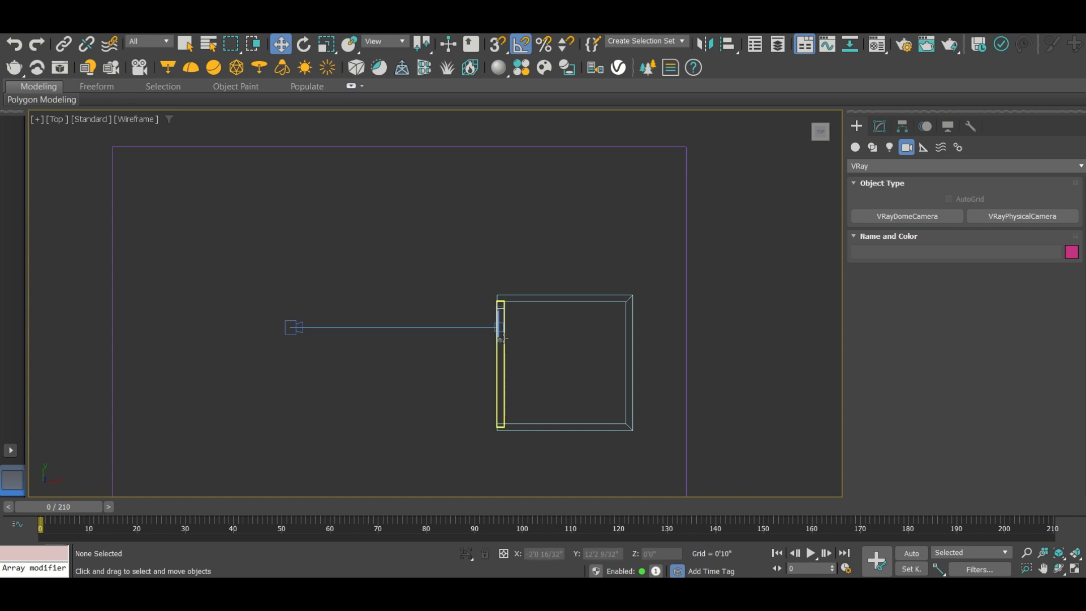
# - Turn on Auto Key and move the time slider to frame 210
pyautogui.click(912, 554)
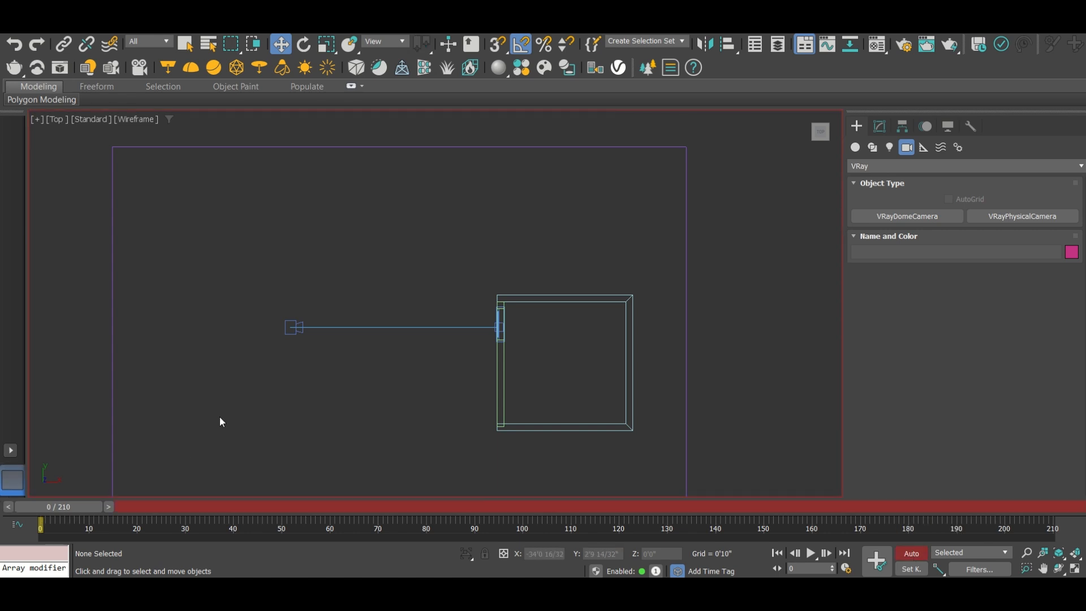
pyautogui.moveTo(68, 508); pyautogui.dragTo(1056, 498)
pyautogui.press('w')
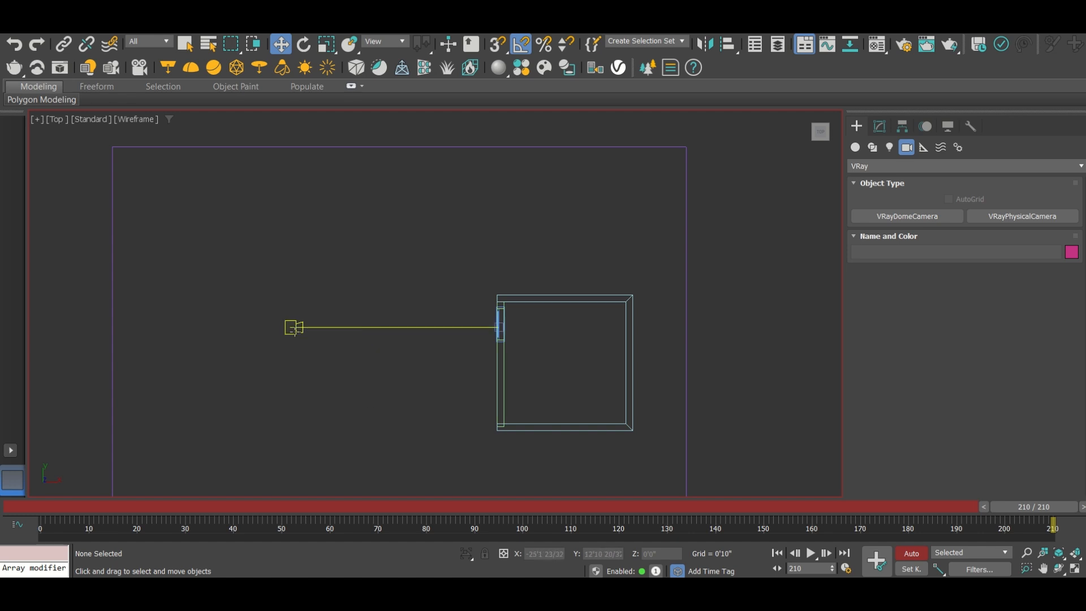
pyautogui.click(295, 330)
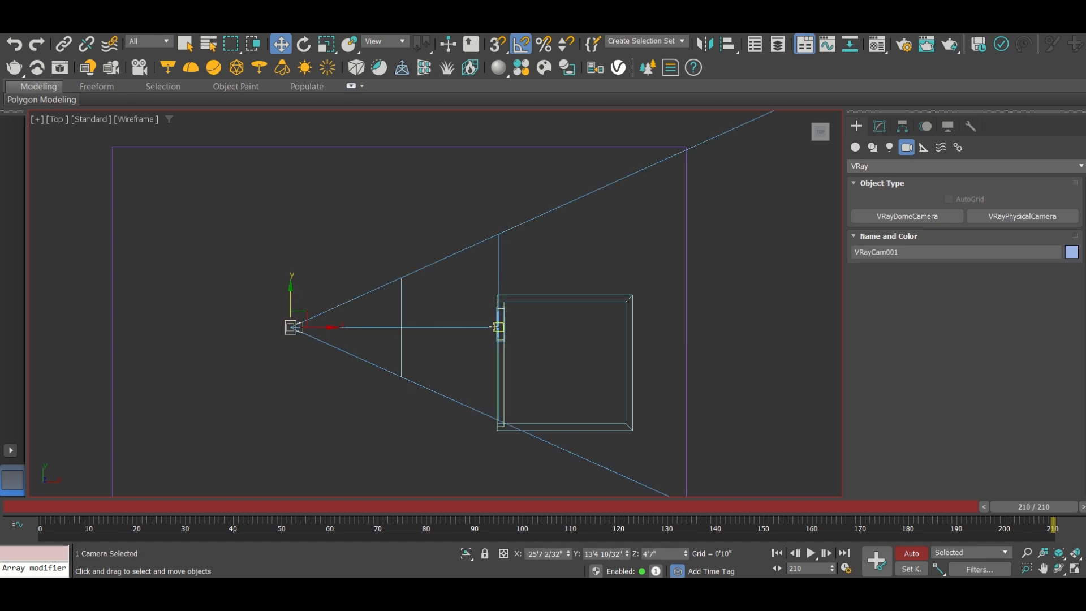
pyautogui.keyDown('ctrl'); pyautogui.click(493, 327); pyautogui.keyUp('ctrl')
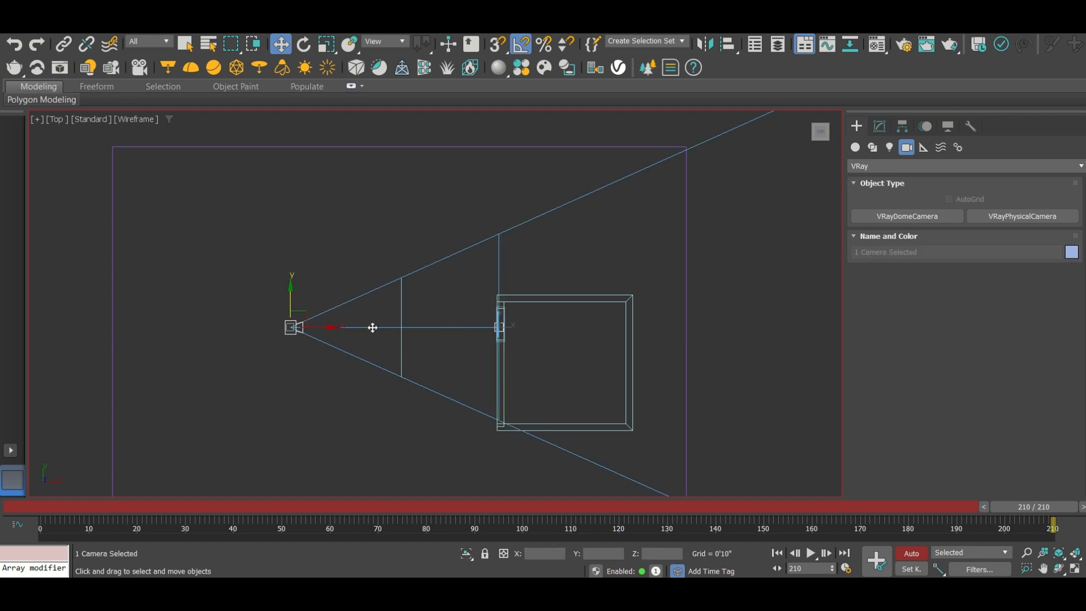
pyautogui.click(491, 328)
pyautogui.click(359, 283)
# - At frame 210, move the VRay camera and its target together along X so the camera stands just outside the door, and deselect them
pyautogui.click(291, 328)
pyautogui.scroll(8, 501, 322)
pyautogui.keyDown('ctrl'); pyautogui.click(475, 408); pyautogui.keyUp('ctrl')
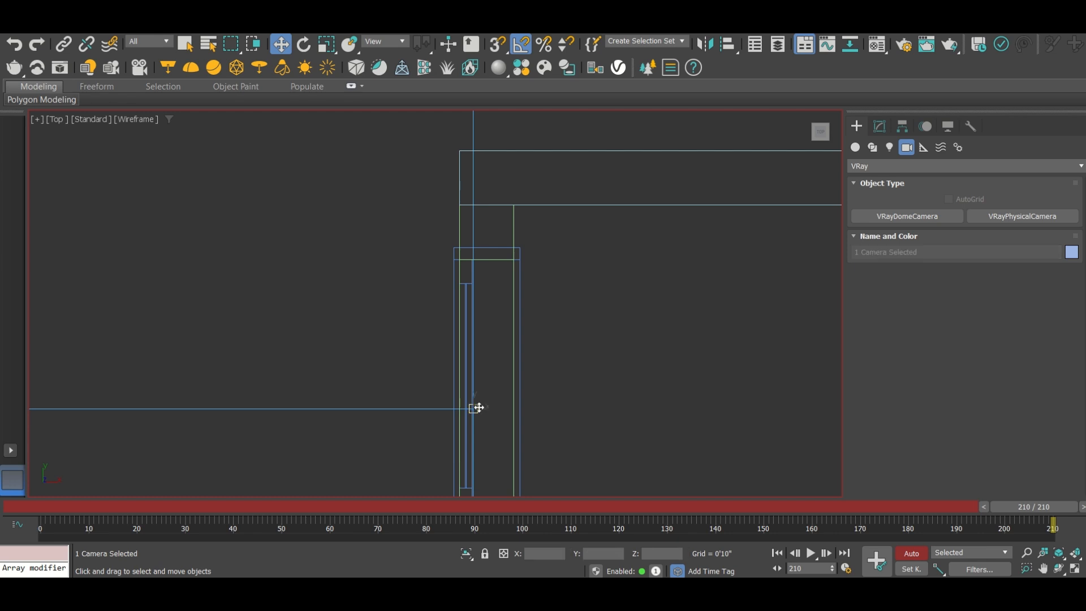
pyautogui.scroll(-7, 461, 289)
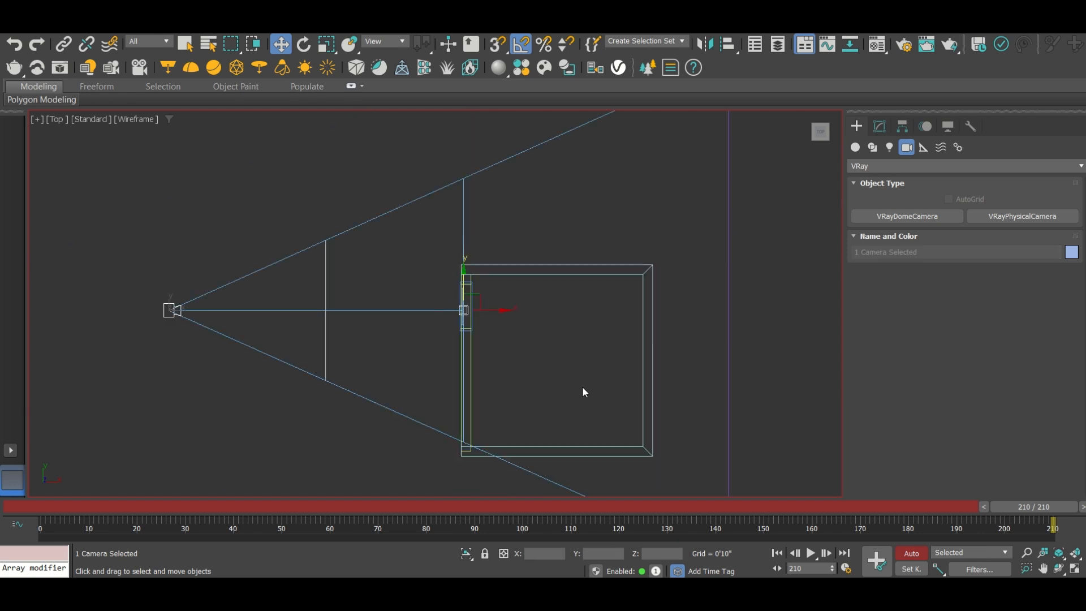
pyautogui.click(505, 308)
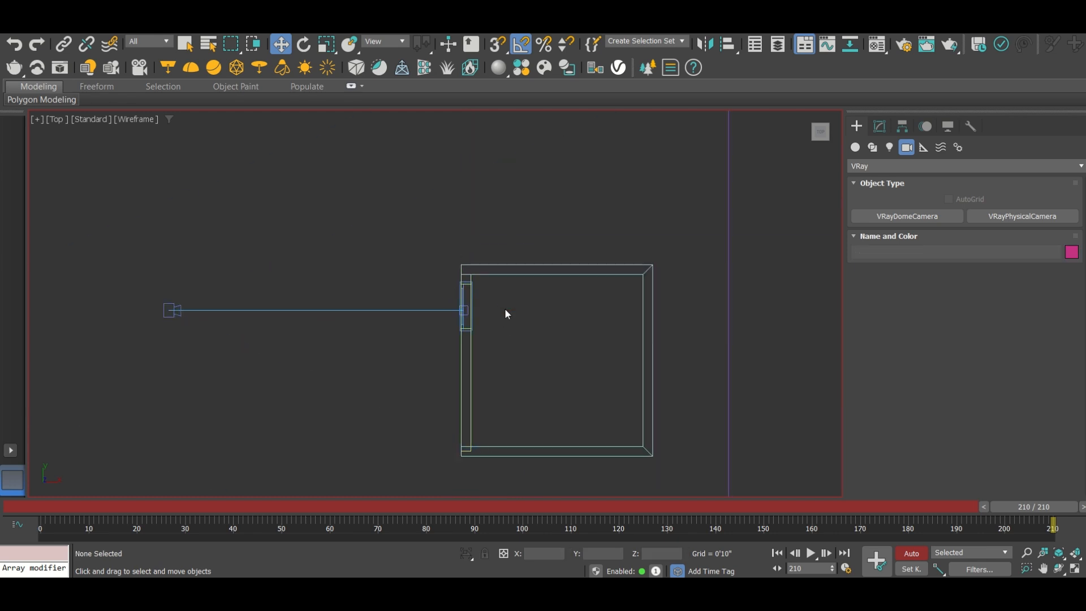
pyautogui.click(465, 310)
pyautogui.keyDown('ctrl'); pyautogui.click(171, 311); pyautogui.keyUp('ctrl')
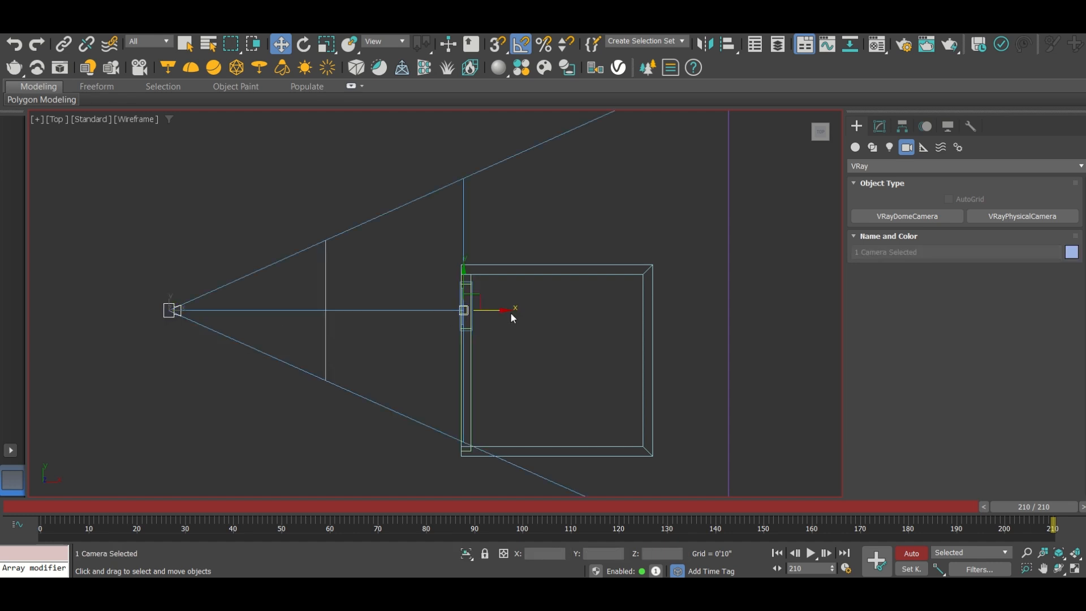
pyautogui.moveTo(503, 312); pyautogui.dragTo(772, 303)
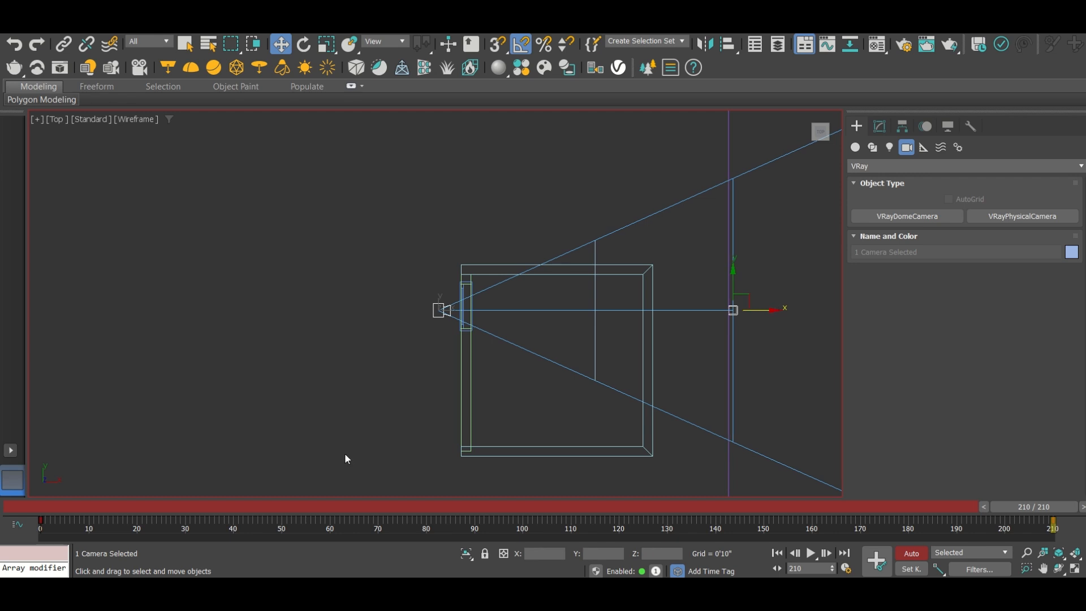
pyautogui.click(461, 198)
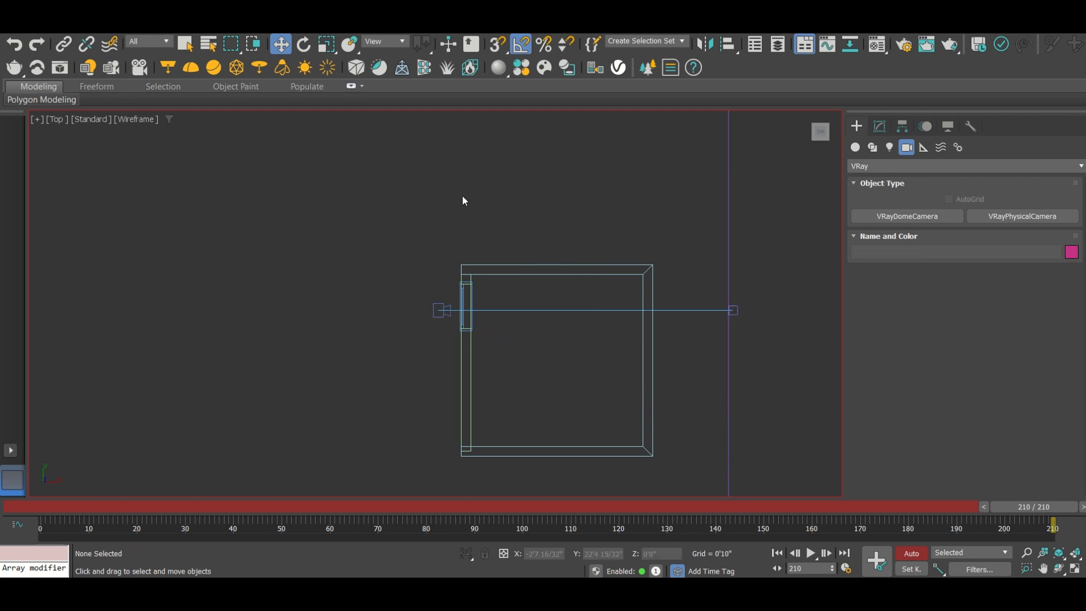
# - Set the pivot door's Open angle to 169.5 degrees at frame 210 and turn off Auto Key
pyautogui.click(461, 312)
pyautogui.click(487, 317)
pyautogui.click(466, 298)
pyautogui.click(880, 128)
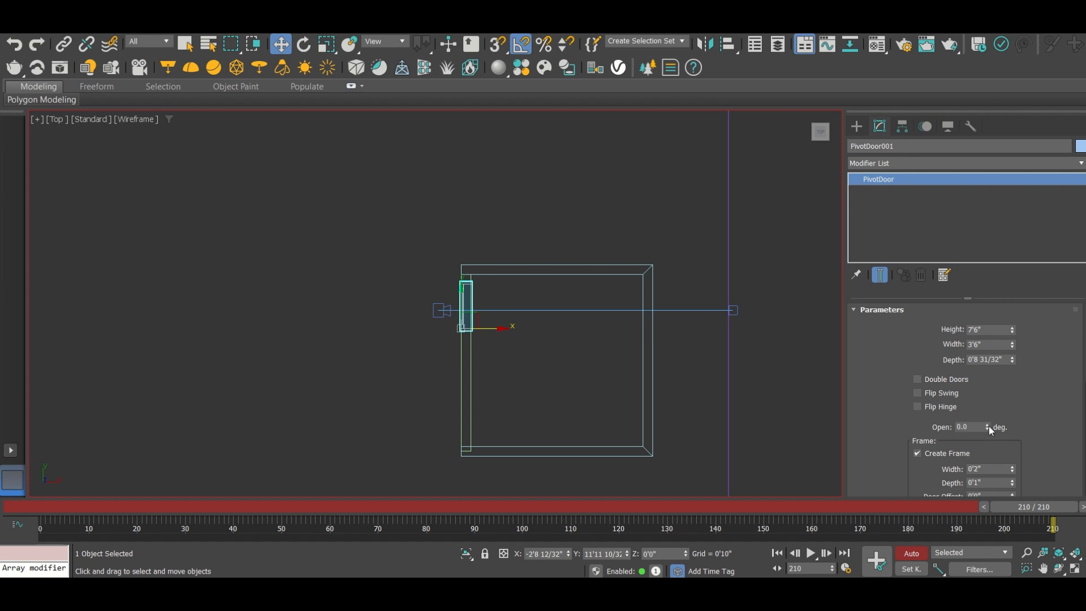
pyautogui.moveTo(990, 430); pyautogui.dragTo(896, 233)
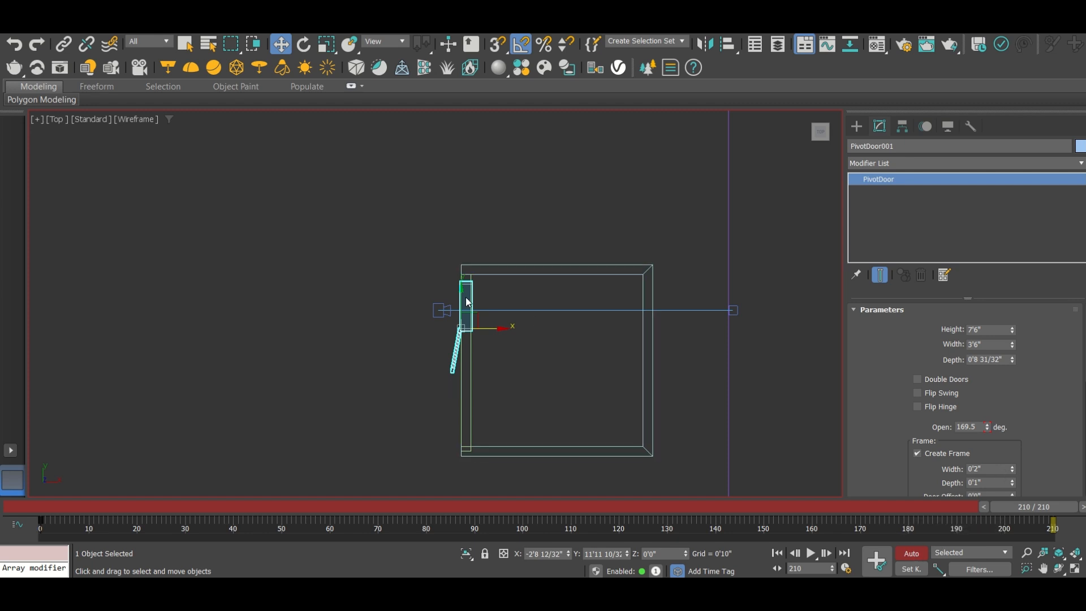
pyautogui.click(912, 553)
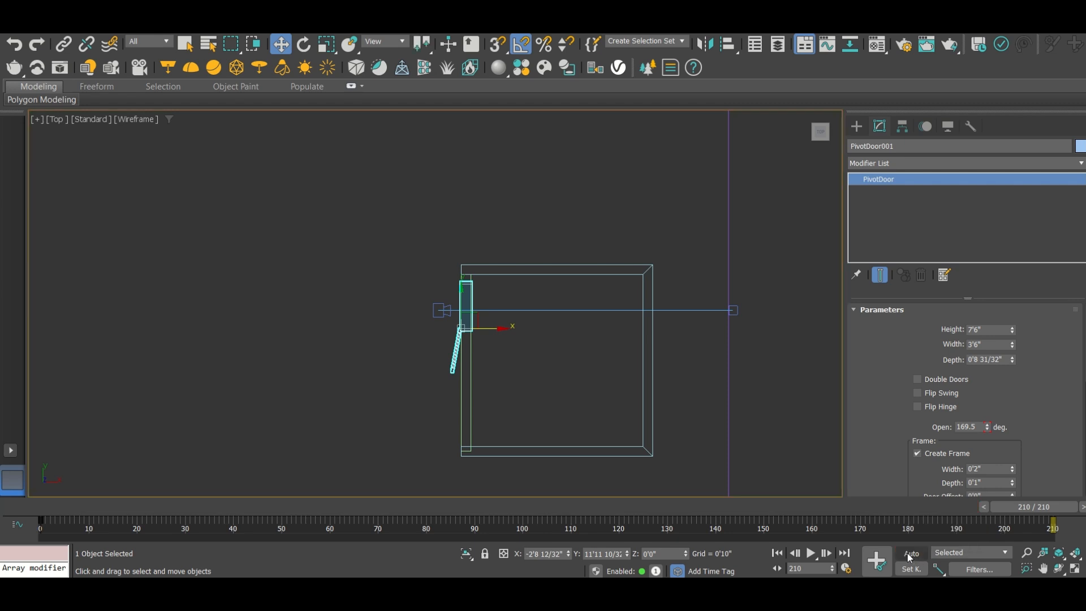
# - Play back the camera and door animation in the Top view, stop it and return to frame 0
pyautogui.click(812, 554)
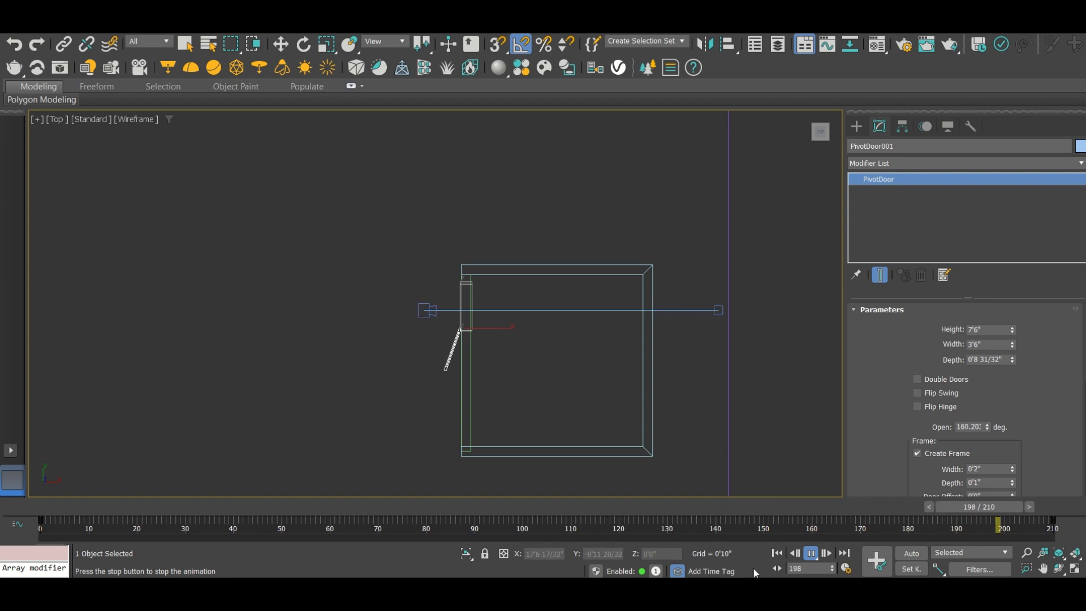
pyautogui.click(812, 555)
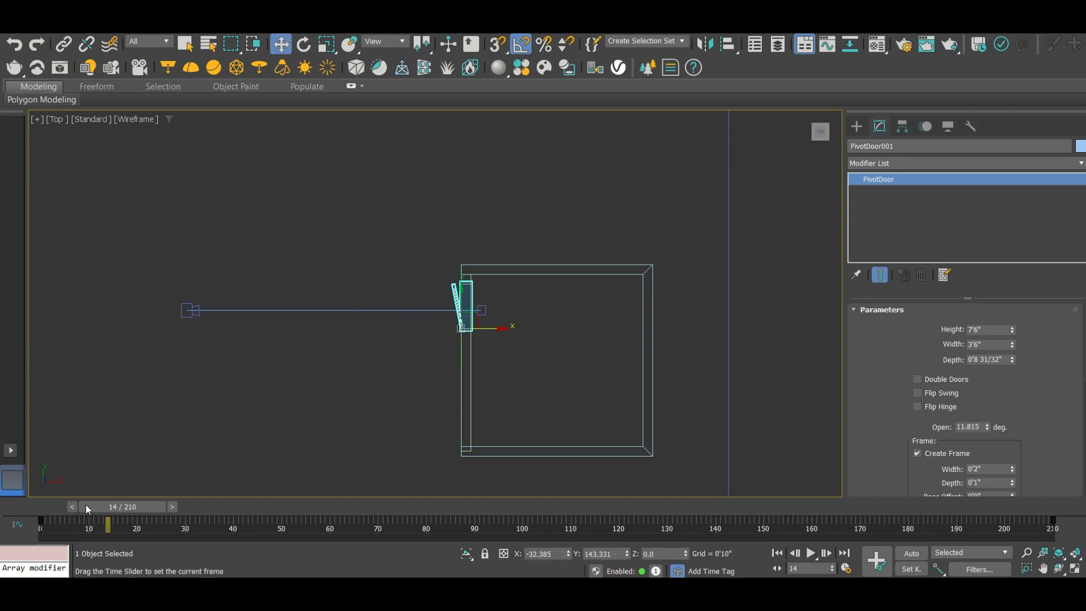
pyautogui.moveTo(101, 507); pyautogui.dragTo(8, 506)
# - Show the VRay camera view shaded with safe frames, play the animation through it and return to frame 0
pyautogui.press('c')
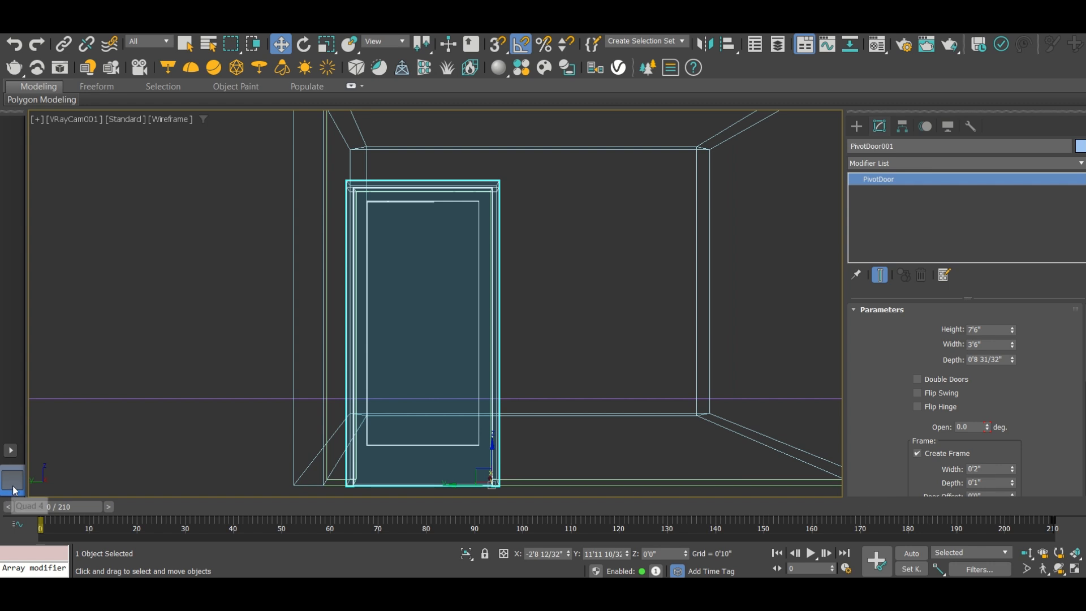
pyautogui.press('F3')
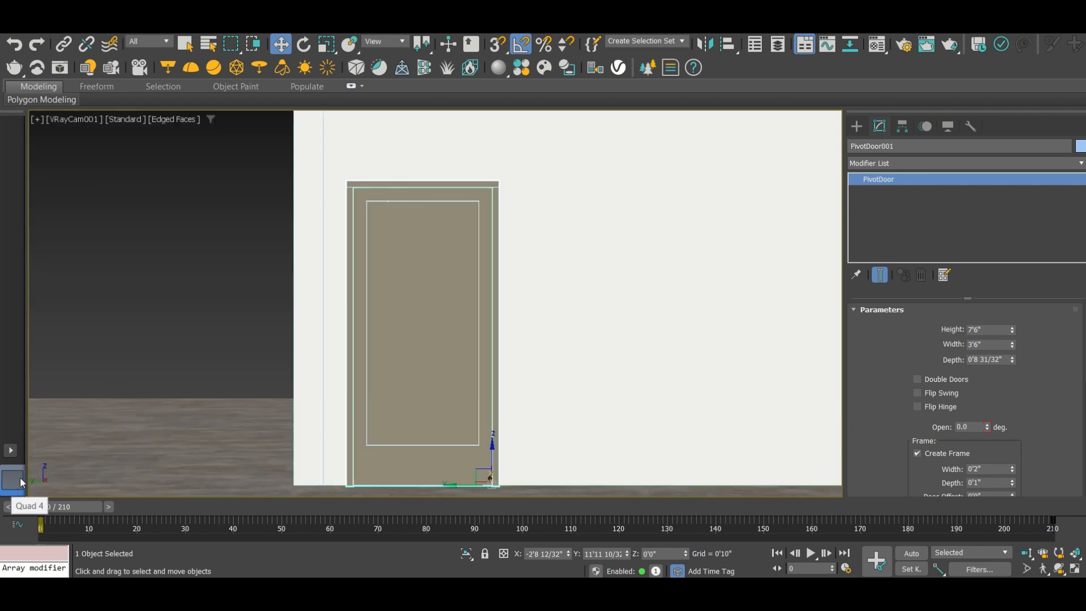
pyautogui.hotkey('shift', 'f')
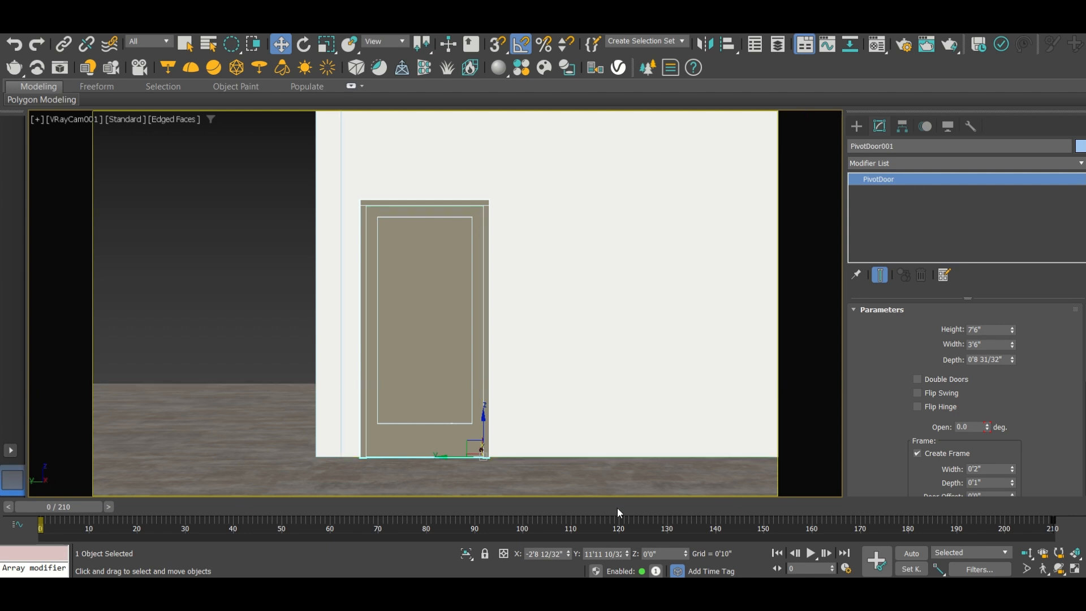
pyautogui.click(810, 553)
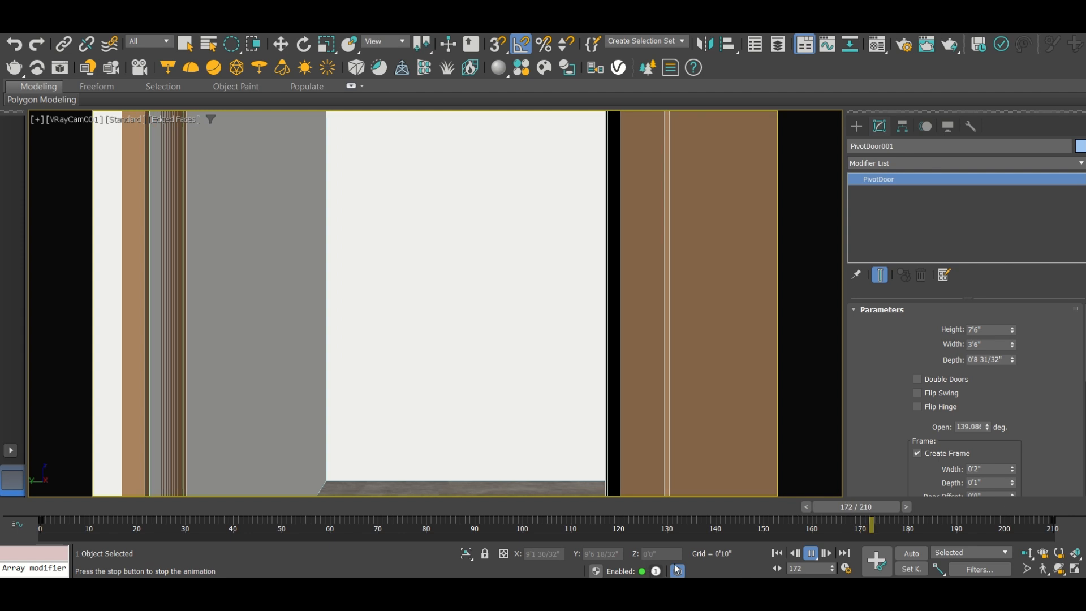
pyautogui.click(811, 553)
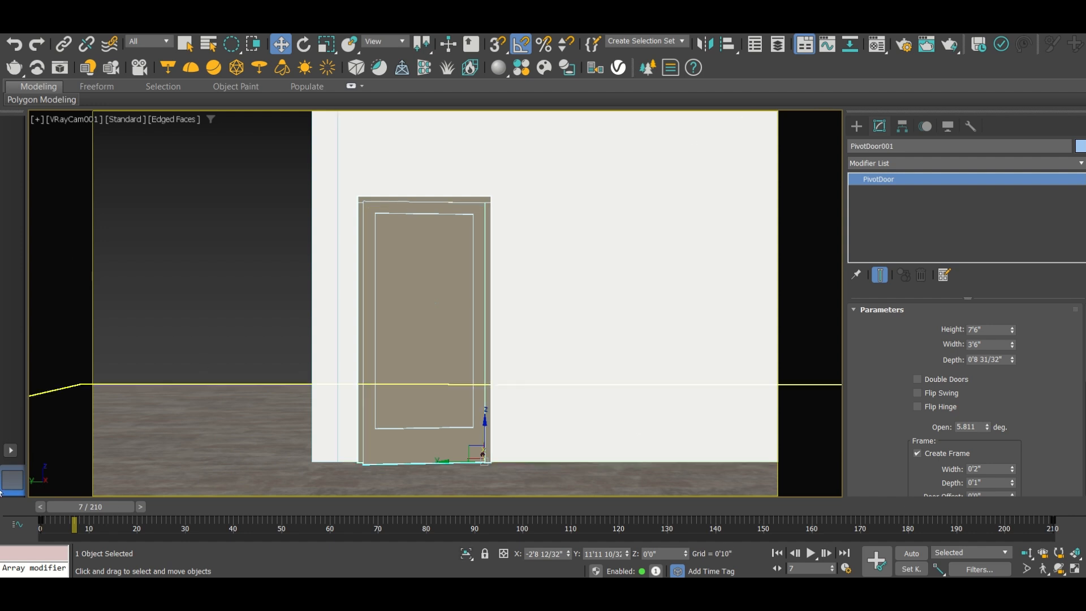
pyautogui.moveTo(95, 511); pyautogui.dragTo(63, 511)
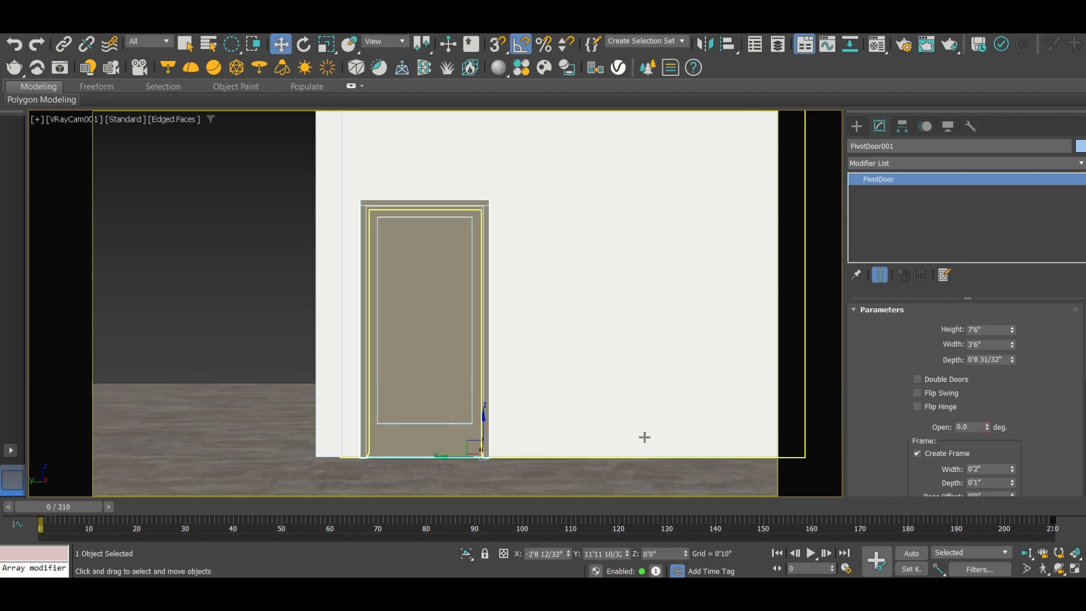
# - Return to the Top view, open the Chaos Cosmos Browser, dismiss the cookie notice and browse the 3D models to the Indoor plants category
pyautogui.press('t')
pyautogui.press('z')
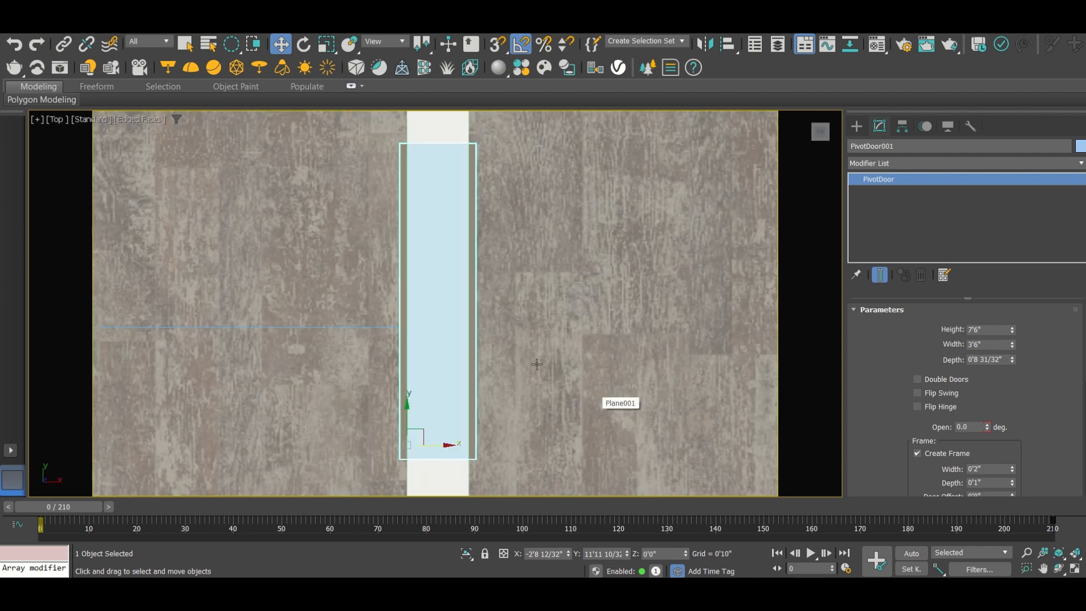
pyautogui.scroll(-3, 530, 266)
pyautogui.scroll(-2, 529, 267)
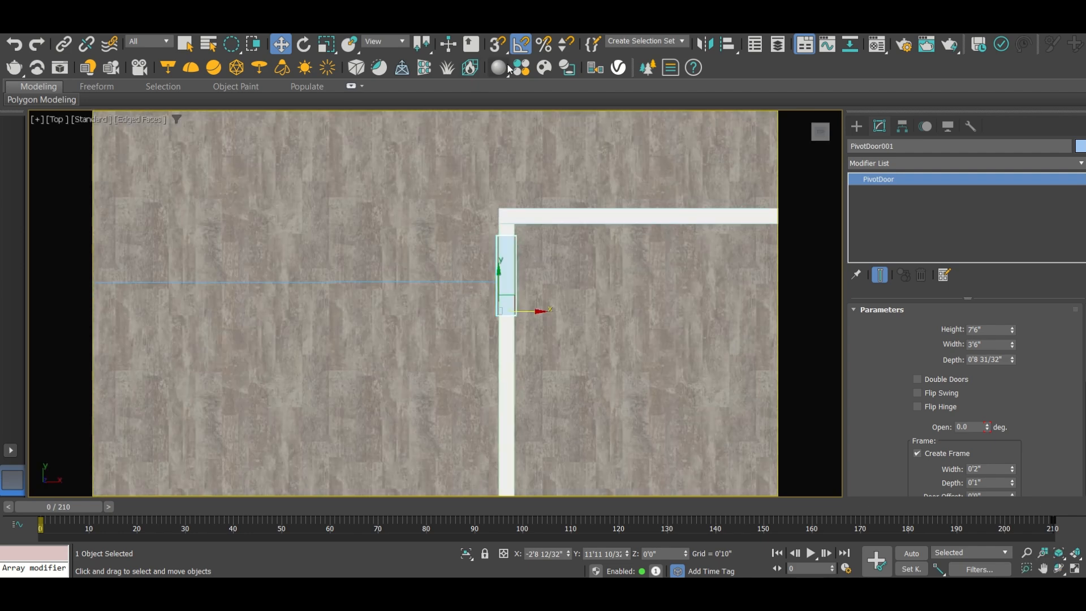
pyautogui.click(544, 68)
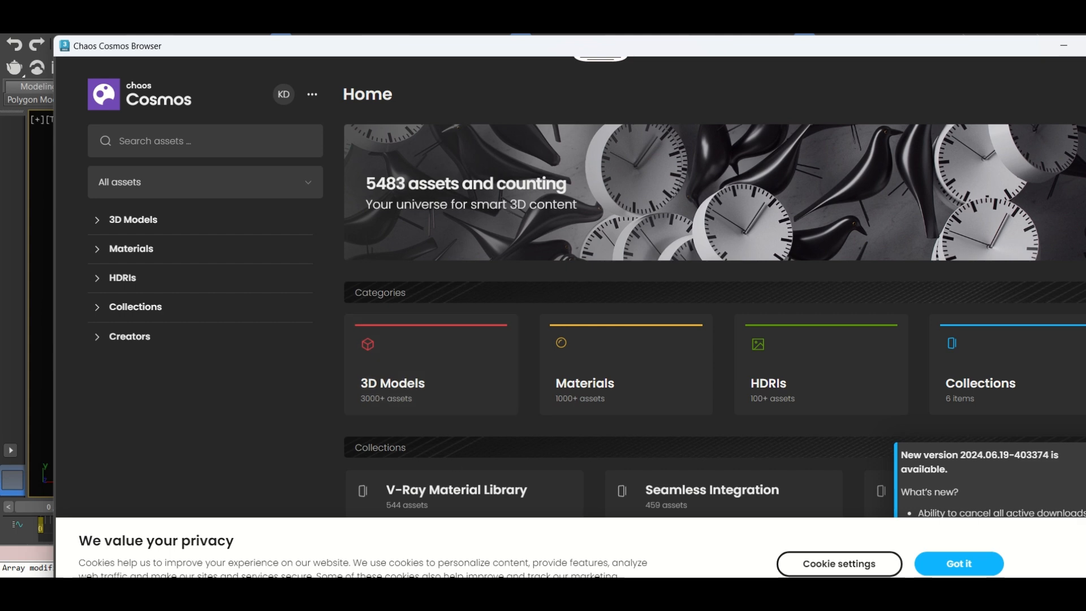
pyautogui.click(959, 563)
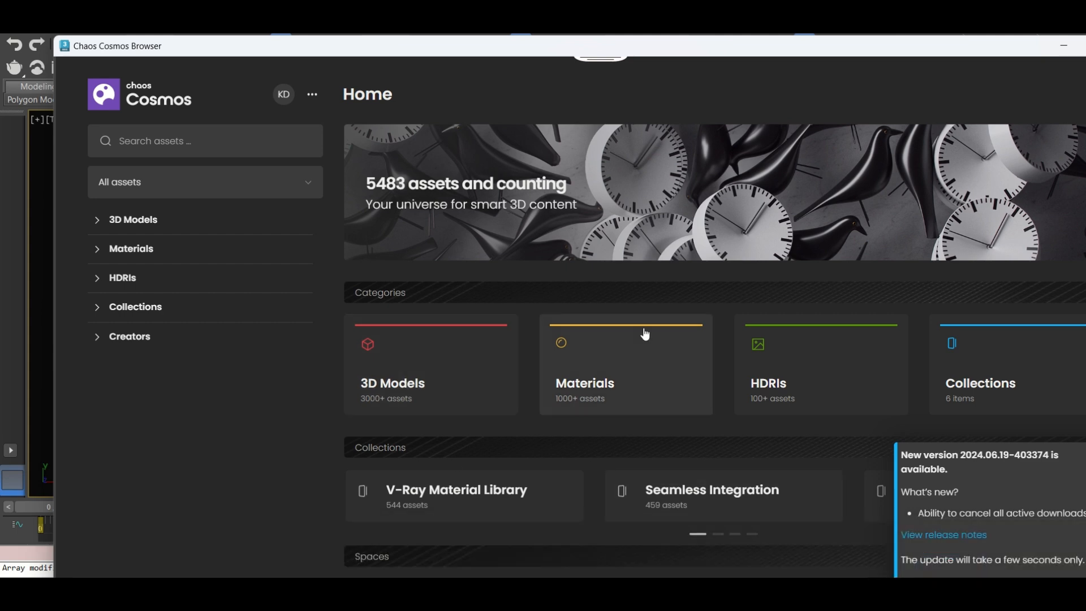
pyautogui.click(483, 371)
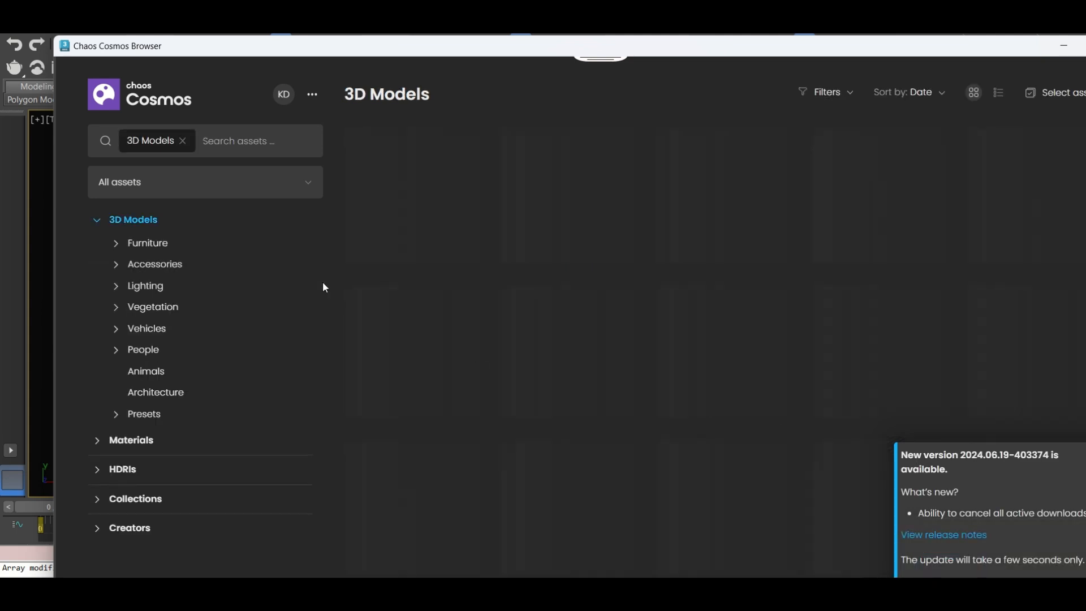
pyautogui.click(158, 244)
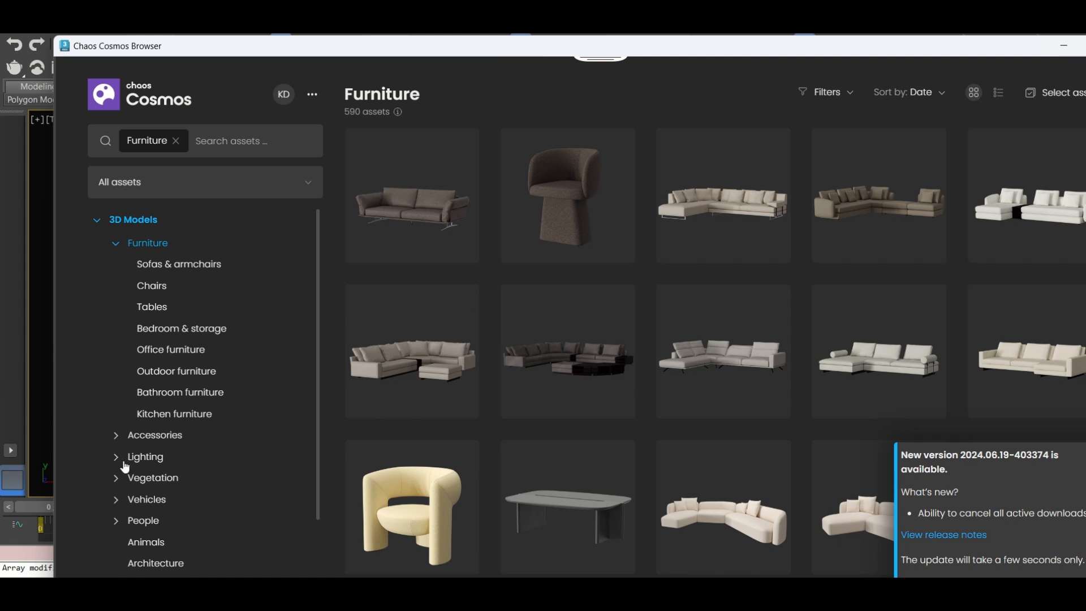
pyautogui.click(151, 478)
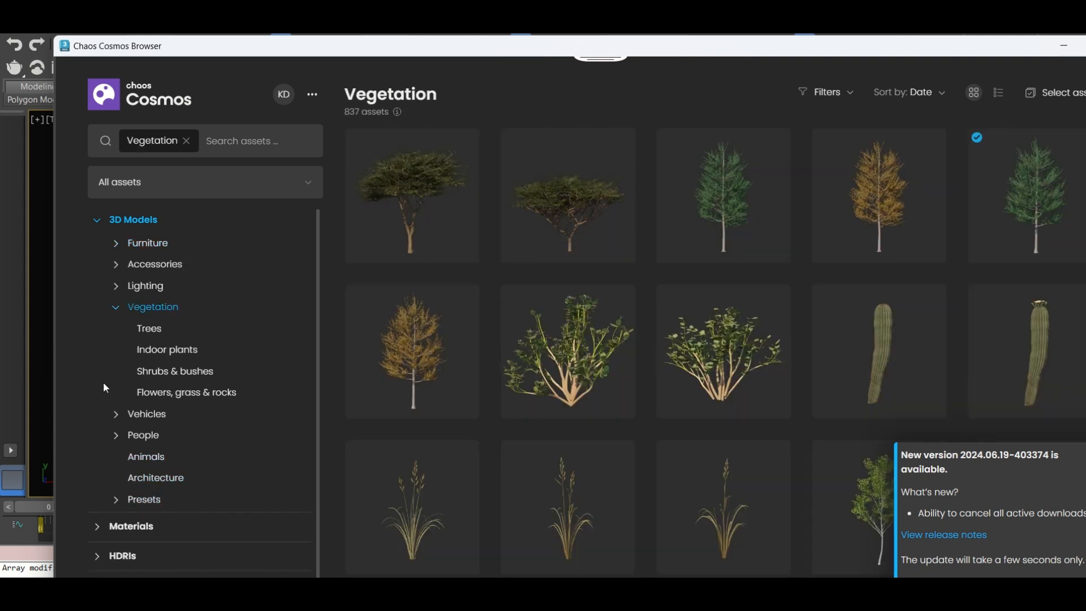
pyautogui.click(167, 350)
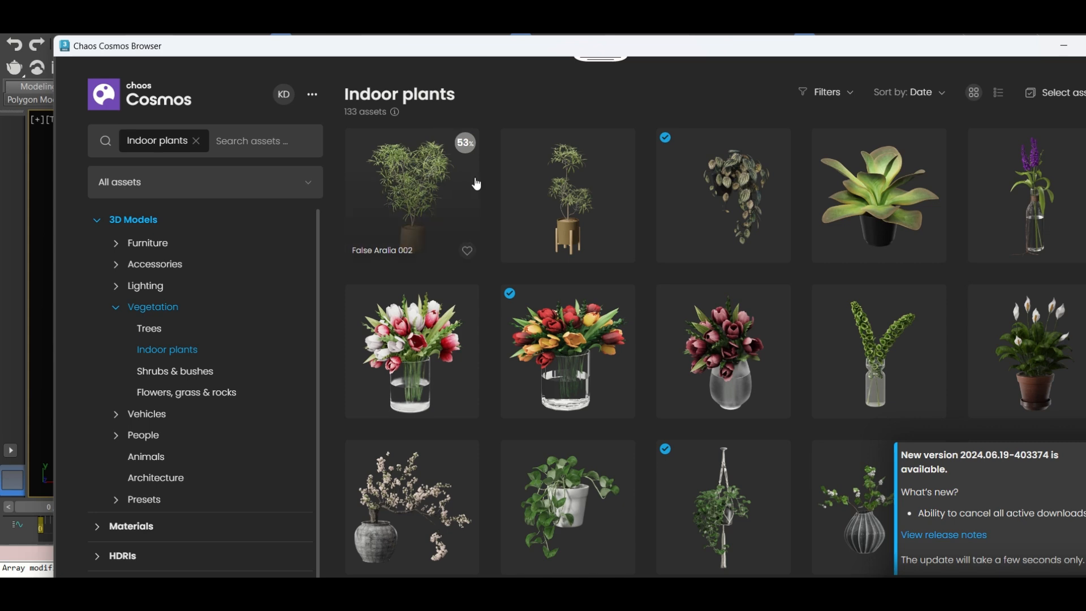
# - Import the False Aralia 002 plant from the asset browser into the scene
pyautogui.doubleClick(507, 46)
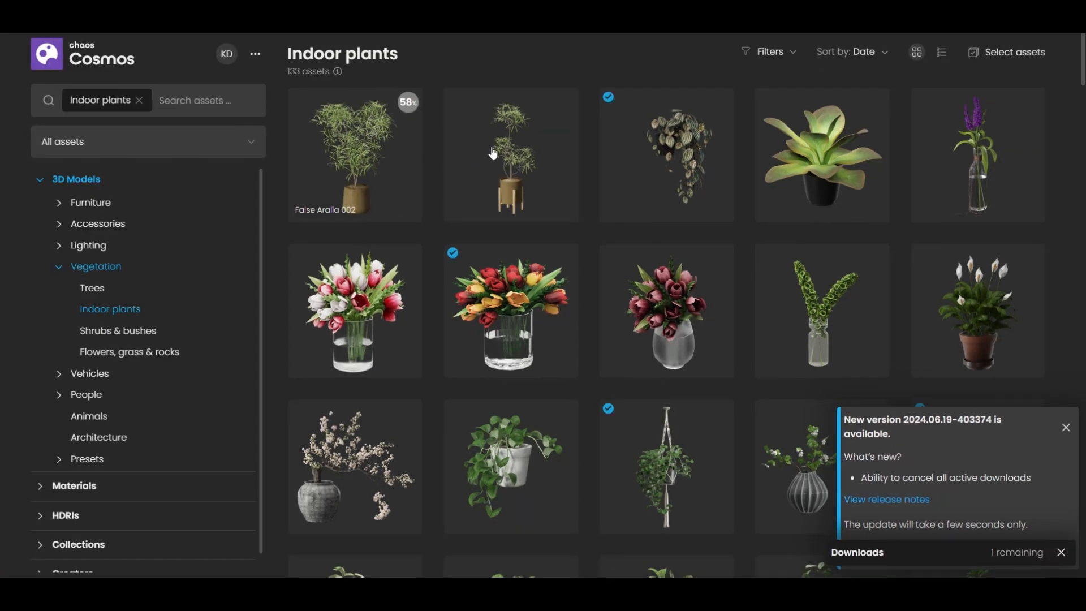
pyautogui.click(410, 104)
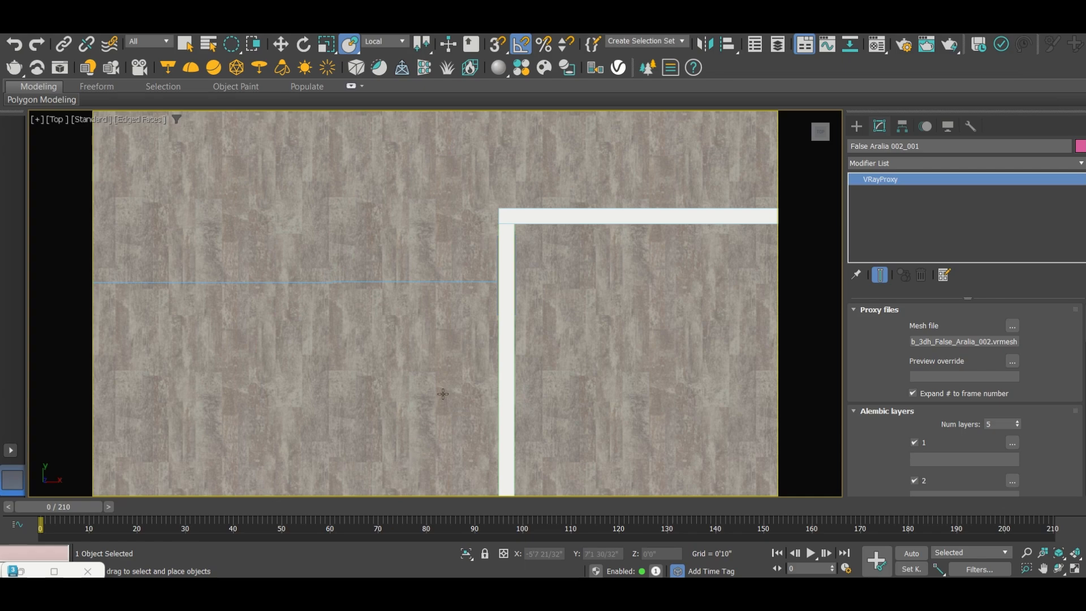
pyautogui.scroll(-8, 426, 314)
pyautogui.press('z')
pyautogui.scroll(-5, 426, 312)
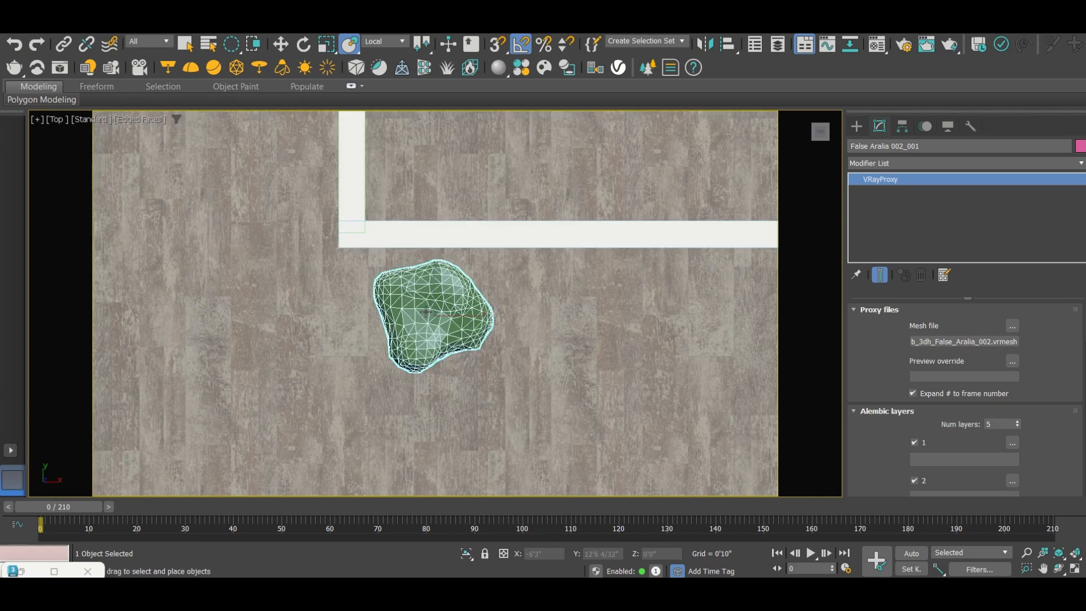
pyautogui.scroll(-4, 435, 320)
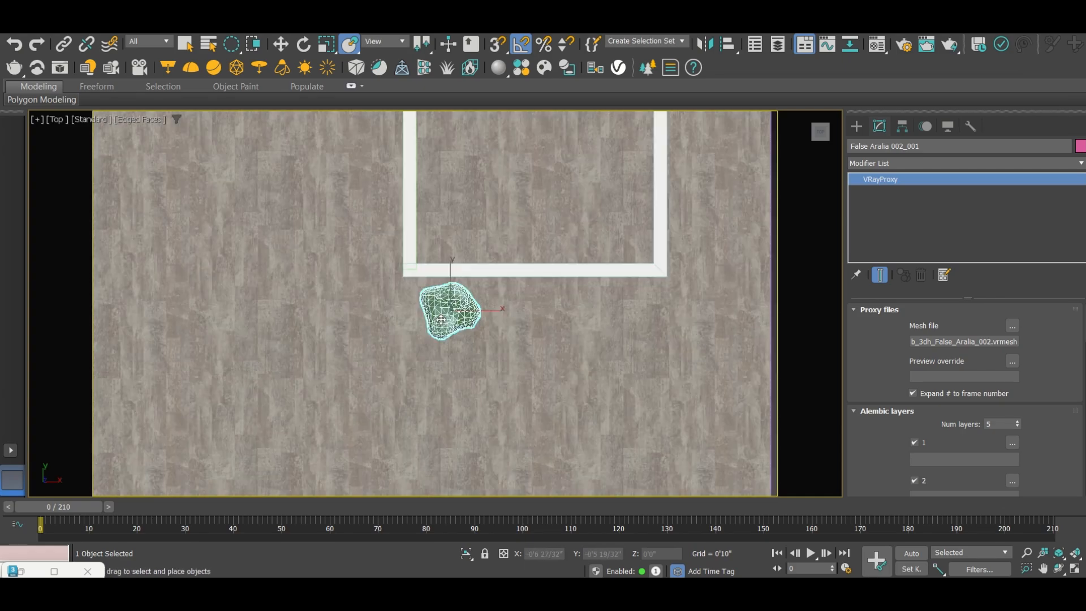
# - Move the imported plant to the outside of the front wall beside the door, at about X -5'2 19/32" and Y 11'1"
pyautogui.press('w')
pyautogui.scroll(-3, 419, 316)
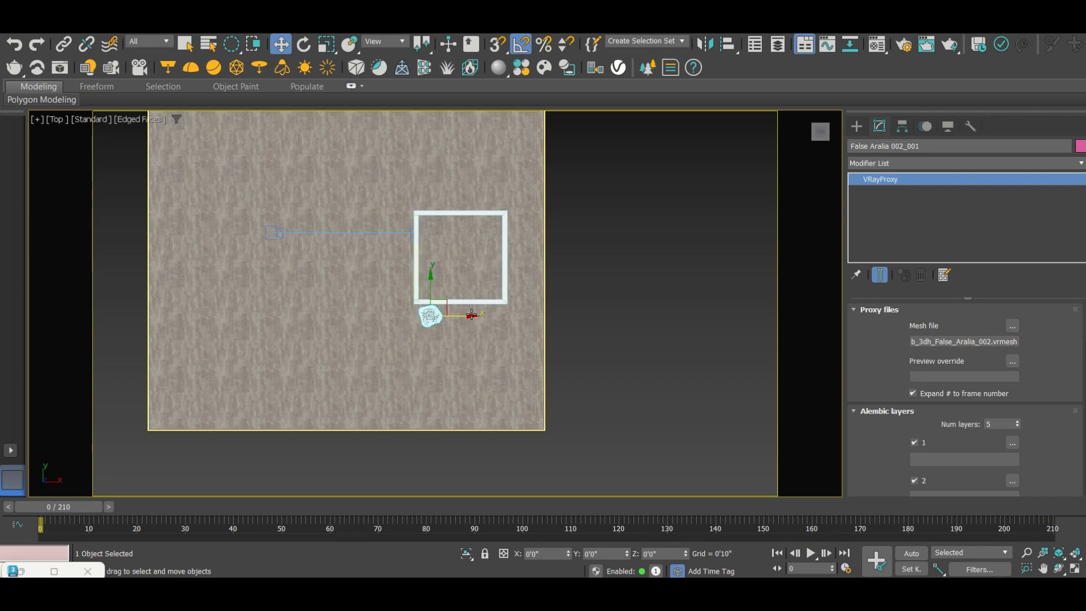
pyautogui.moveTo(469, 318); pyautogui.dragTo(399, 219)
pyautogui.keyDown('alt'); pyautogui.moveTo(399, 219); pyautogui.dragTo(570, 194, button='middle'); pyautogui.keyUp('alt')
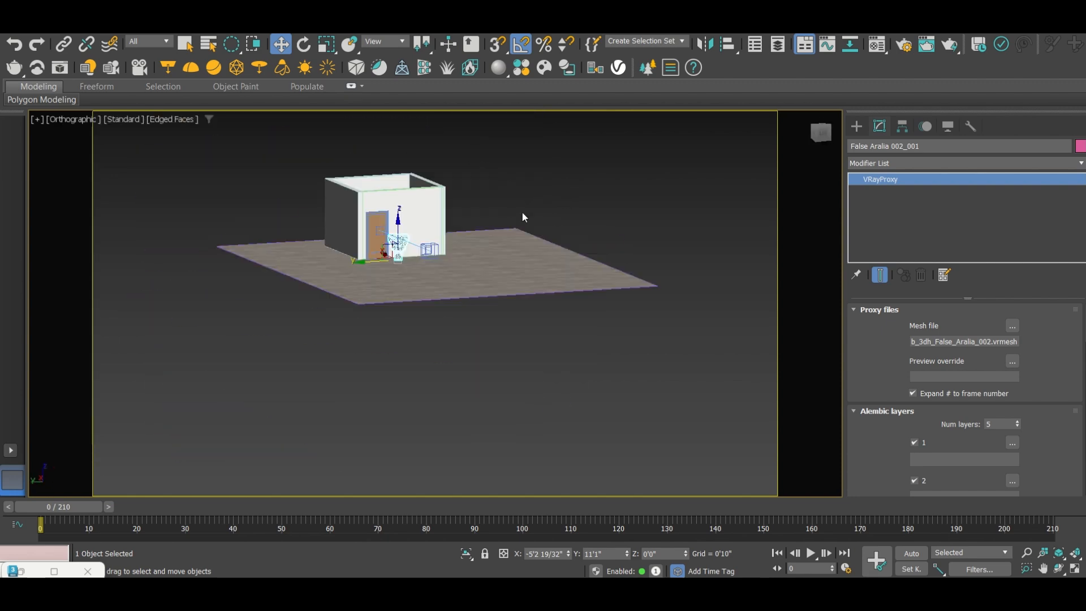
# - Clone the plant along Y as a single Copy on the other side of the door
pyautogui.scroll(7, 414, 237)
pyautogui.keyDown('alt'); pyautogui.moveTo(415, 236); pyautogui.dragTo(406, 257, button='middle'); pyautogui.keyUp('alt')
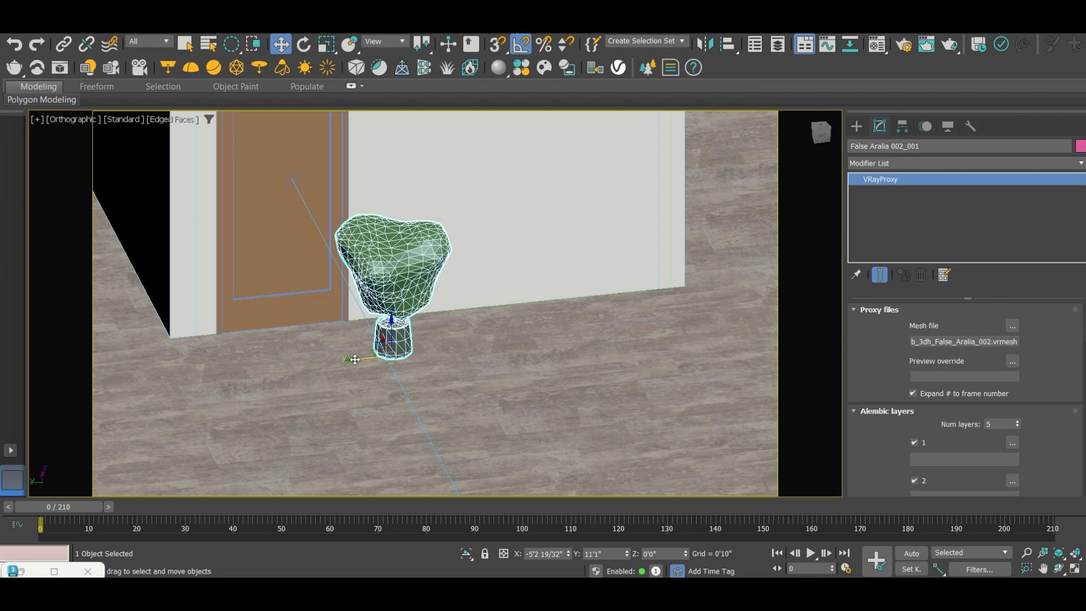
pyautogui.moveTo(354, 360)
pyautogui.mouseDown()
pyautogui.moveTo(396, 354)
pyautogui.moveTo(115, 362)
pyautogui.mouseUp()
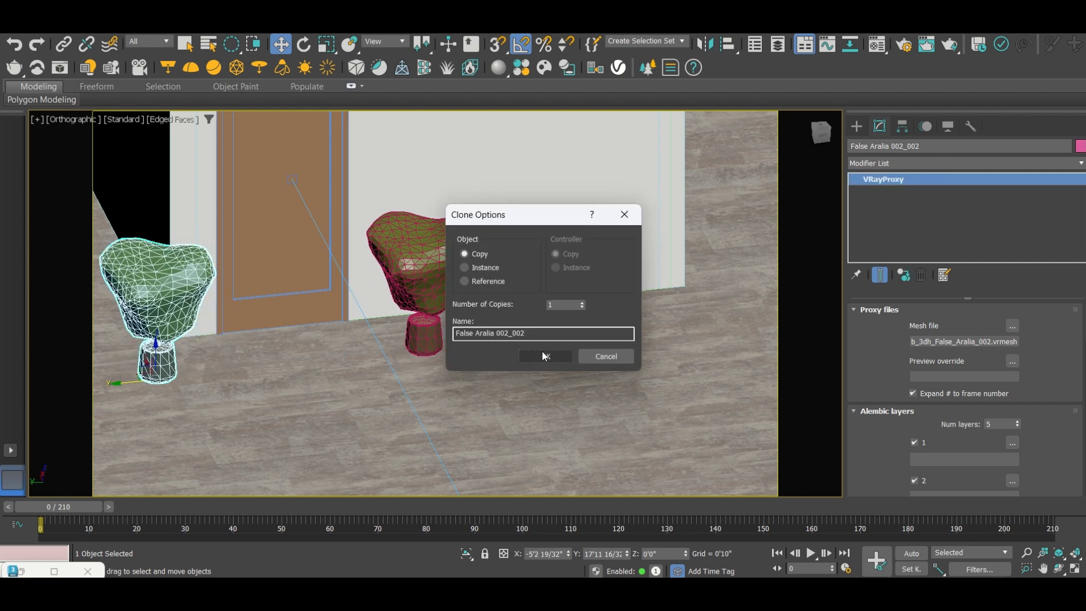
pyautogui.click(548, 353)
# - Examine the copied plant's size and its placement on the ground in the Front and Top views
pyautogui.press('f')
pyautogui.press('z')
pyautogui.scroll(-5, 500, 283)
pyautogui.scroll(-2, 418, 347)
pyautogui.scroll(-2, 418, 348)
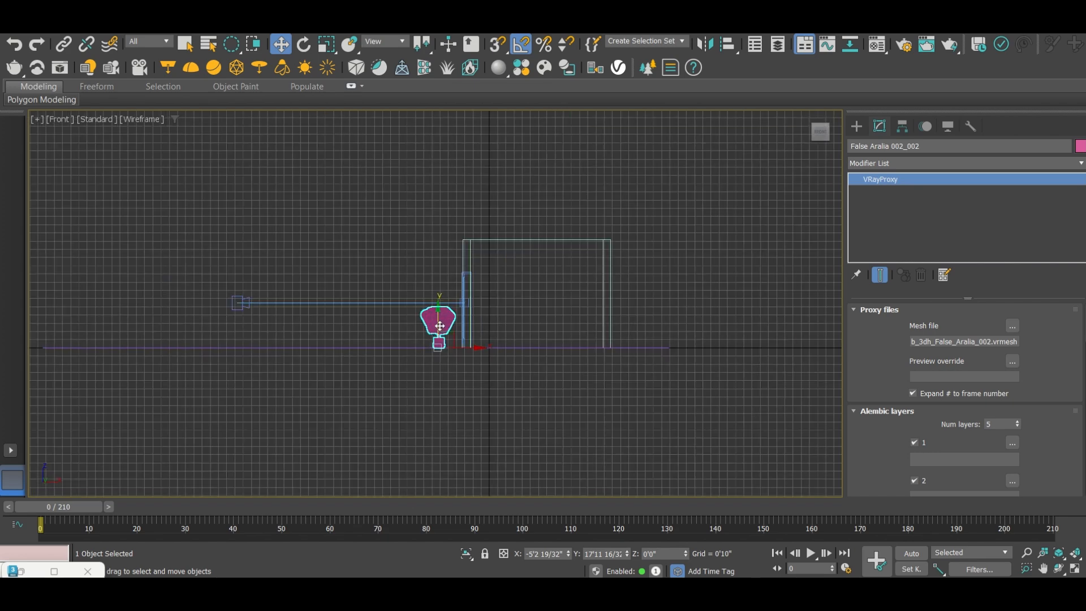
pyautogui.scroll(4, 441, 324)
pyautogui.scroll(-3, 444, 320)
pyautogui.press('t')
pyautogui.press('z')
pyautogui.press('f')
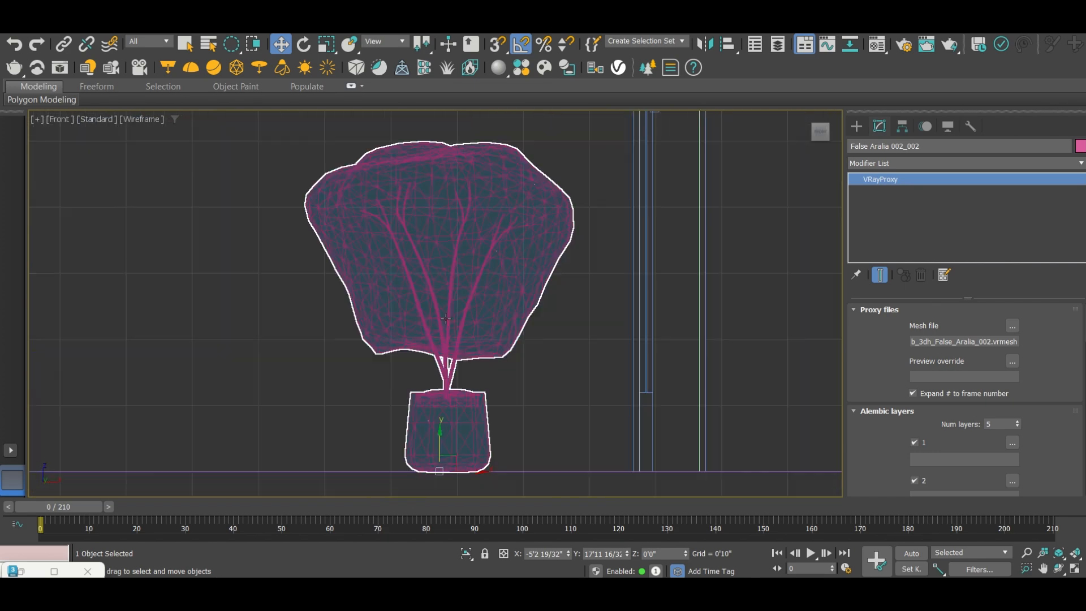
# - Move the copied plant along Y closer to the door, to about Y 17'2 14/32"
pyautogui.press('p')
pyautogui.scroll(-3, 460, 306)
pyautogui.moveTo(460, 306)
pyautogui.keyDown('alt'); pyautogui.mouseDown(button='middle')
pyautogui.moveTo(524, 337)
pyautogui.moveTo(466, 306)
pyautogui.mouseUp(button='middle'); pyautogui.keyUp('alt')
pyautogui.scroll(6, 466, 306)
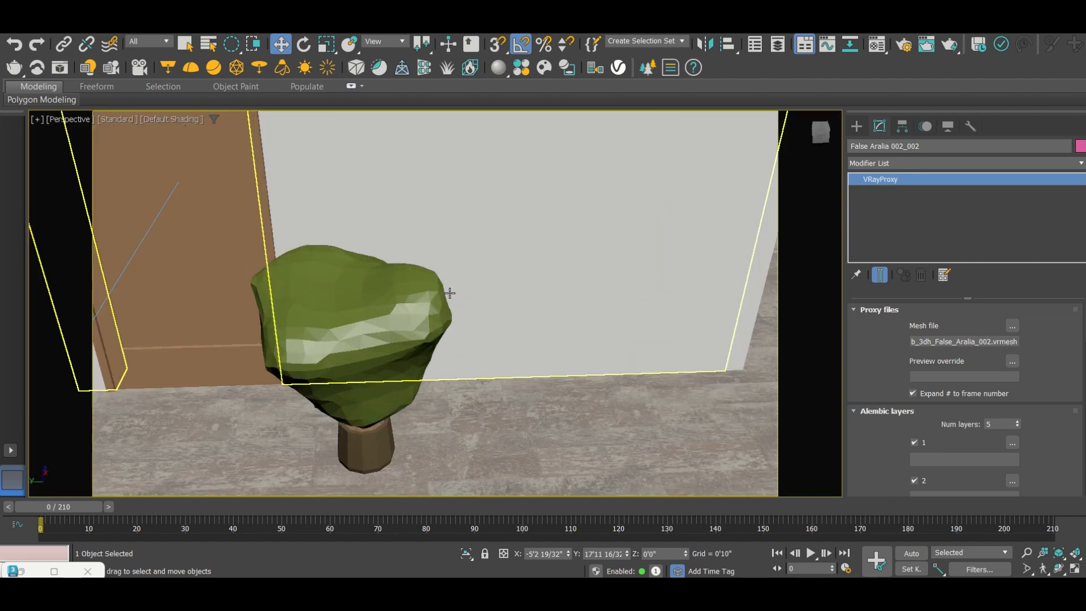
pyautogui.scroll(-4, 568, 255)
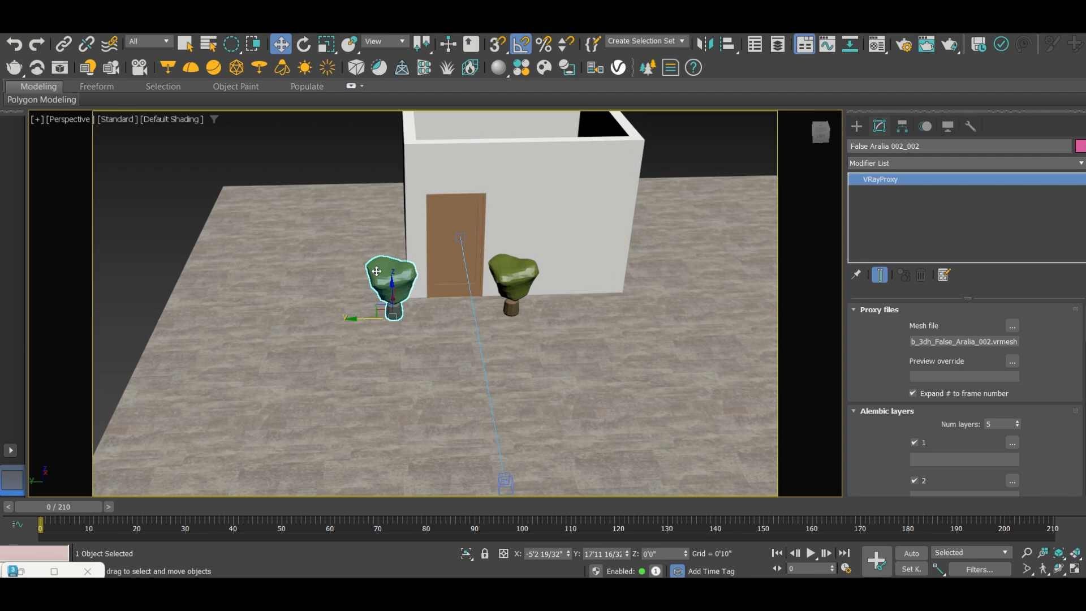
pyautogui.moveTo(357, 321); pyautogui.dragTo(369, 321)
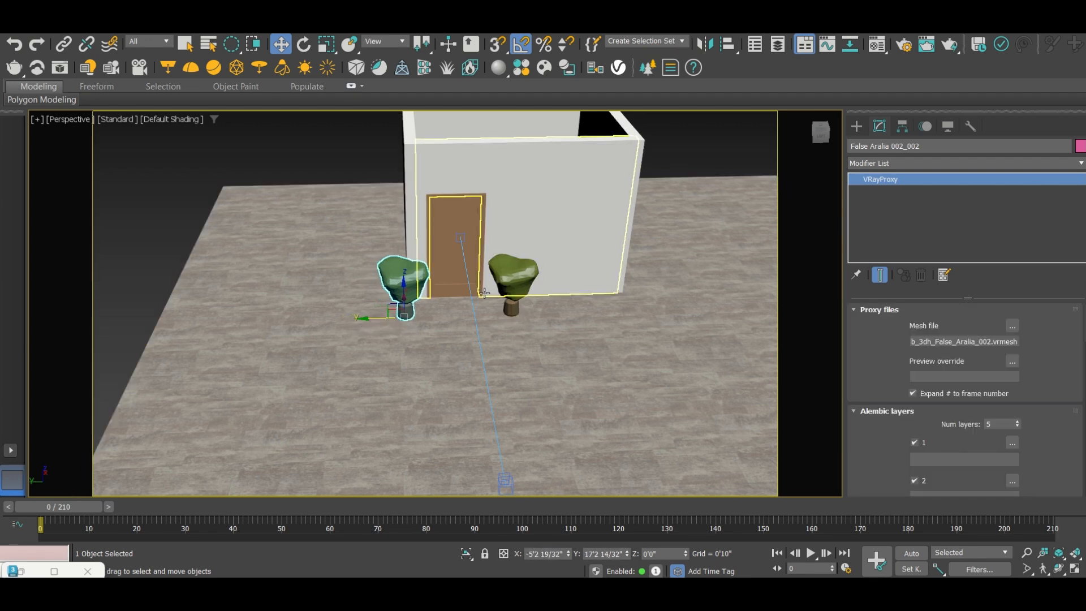
# - Select both plants and move them along X closer to the front wall, to about X -4'7 23/32"
pyautogui.press('t')
pyautogui.press('z')
pyautogui.scroll(-5, 490, 287)
pyautogui.scroll(-2, 494, 281)
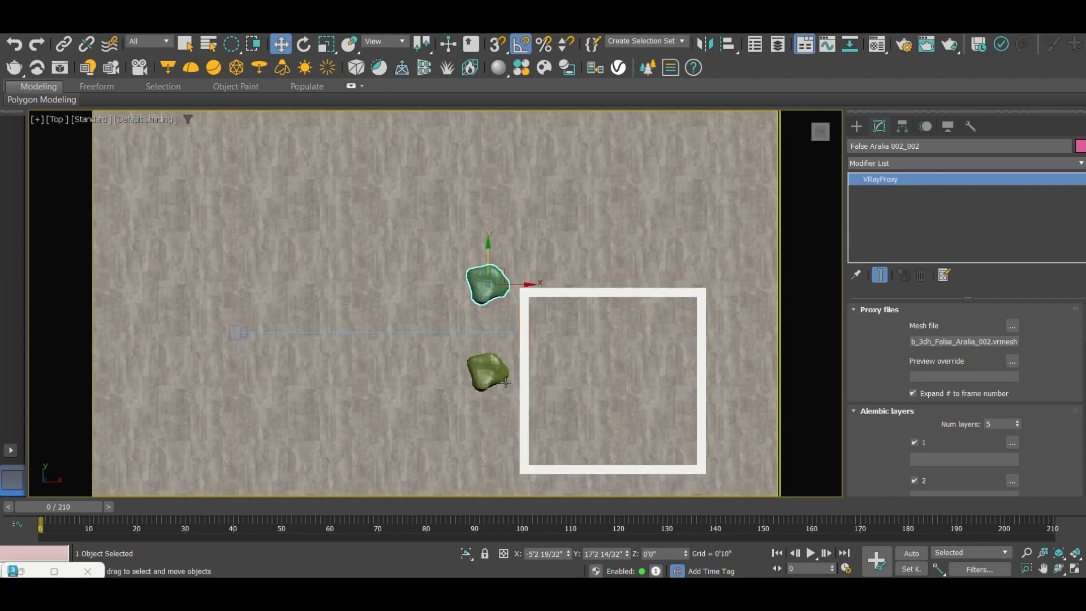
pyautogui.keyDown('ctrl'); pyautogui.click(488, 378); pyautogui.keyUp('ctrl')
pyautogui.scroll(3, 510, 359)
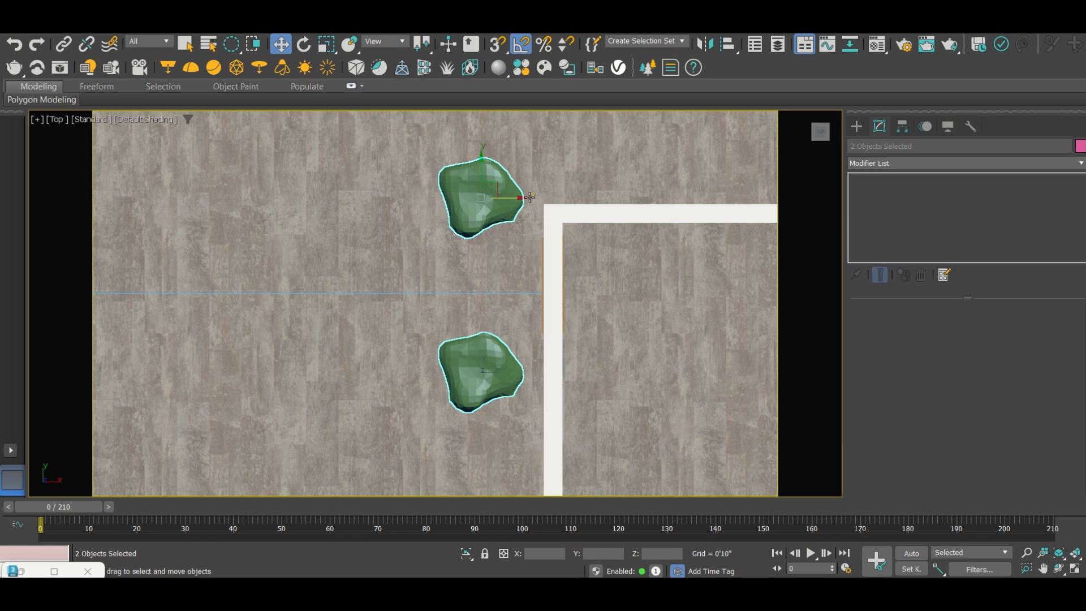
pyautogui.moveTo(522, 197); pyautogui.dragTo(536, 198)
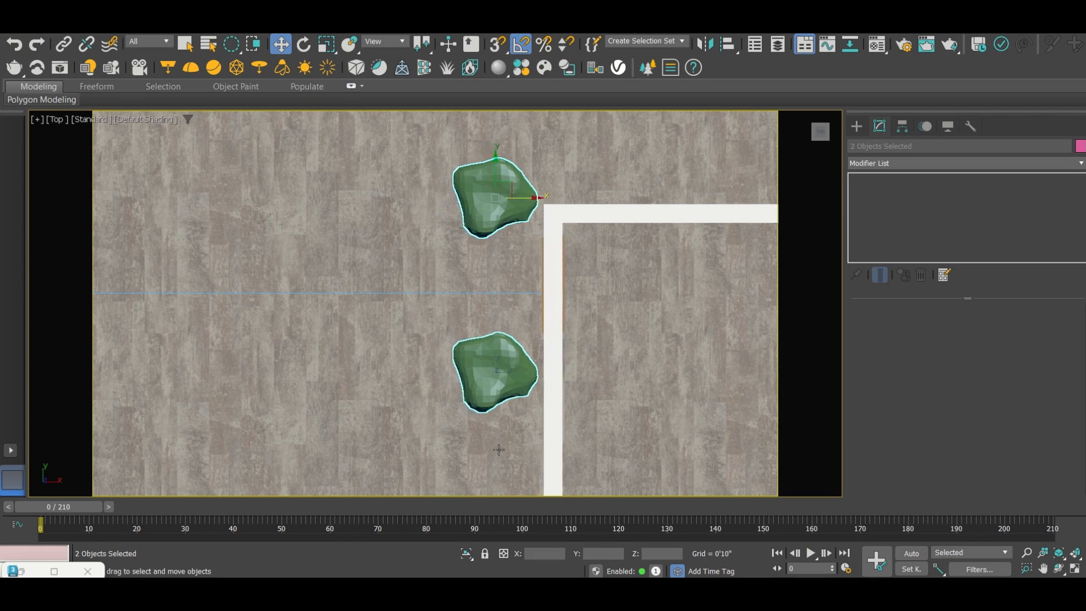
# - Examine both plants' placement on the ground and beside the door in the Front and shaded Left views
pyautogui.press('f')
pyautogui.press('z')
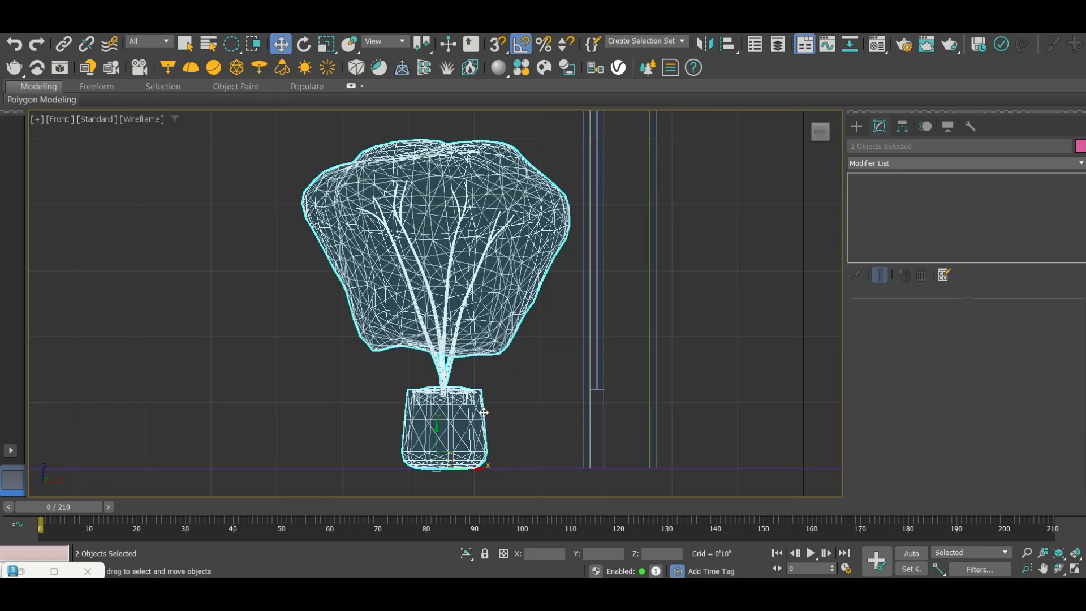
pyautogui.press('l')
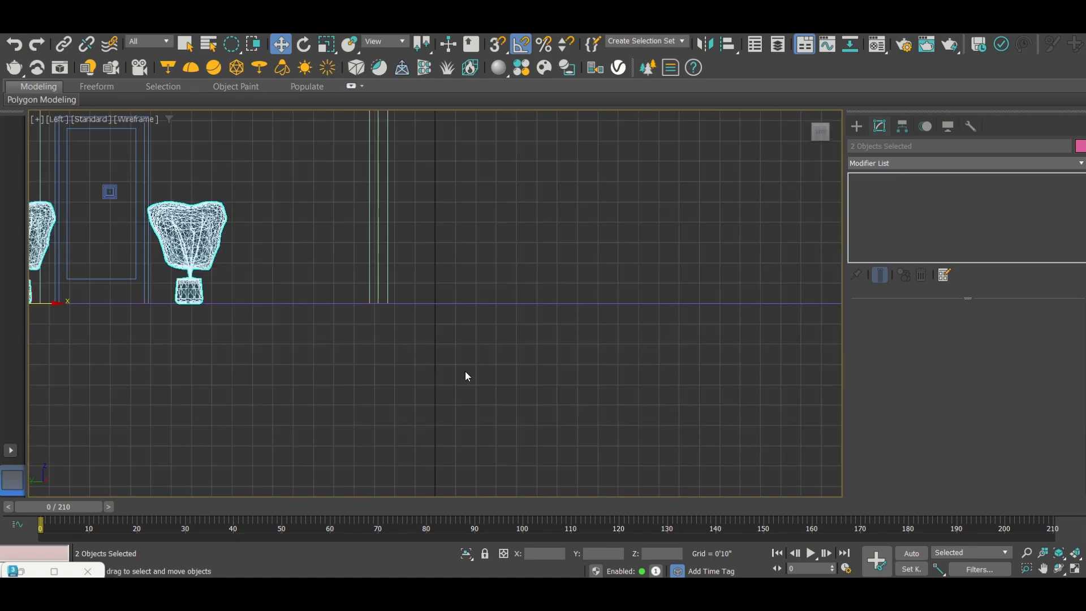
pyautogui.press('z')
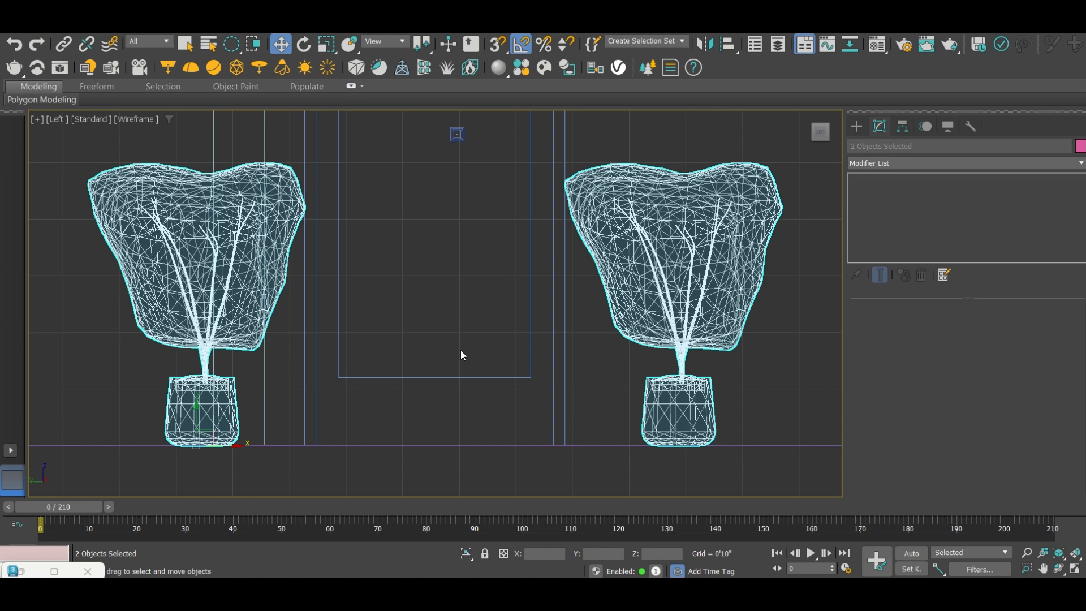
pyautogui.press('F3')
pyautogui.scroll(-6, 460, 350)
pyautogui.press('g')
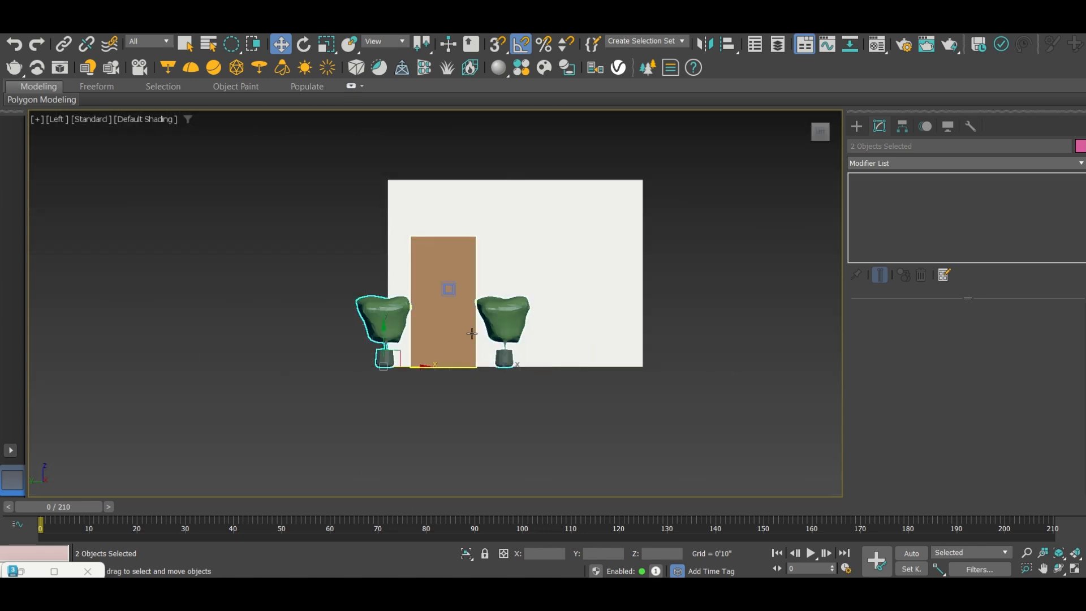
pyautogui.scroll(3, 471, 360)
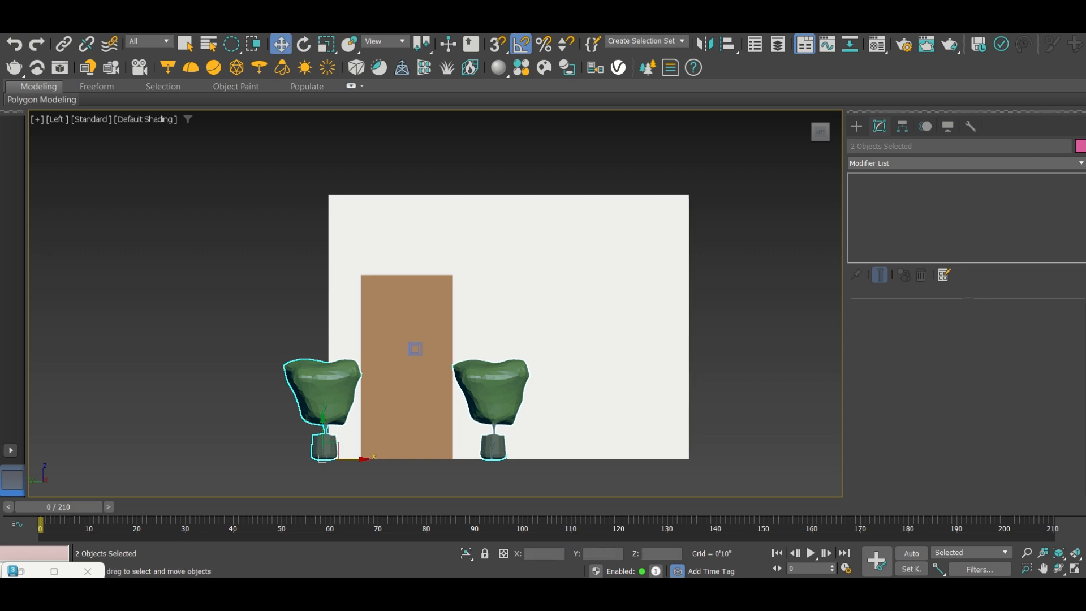
pyautogui.click(803, 429)
pyautogui.click(913, 555)
pyautogui.moveTo(63, 507); pyautogui.dragTo(1034, 507)
pyautogui.press('w')
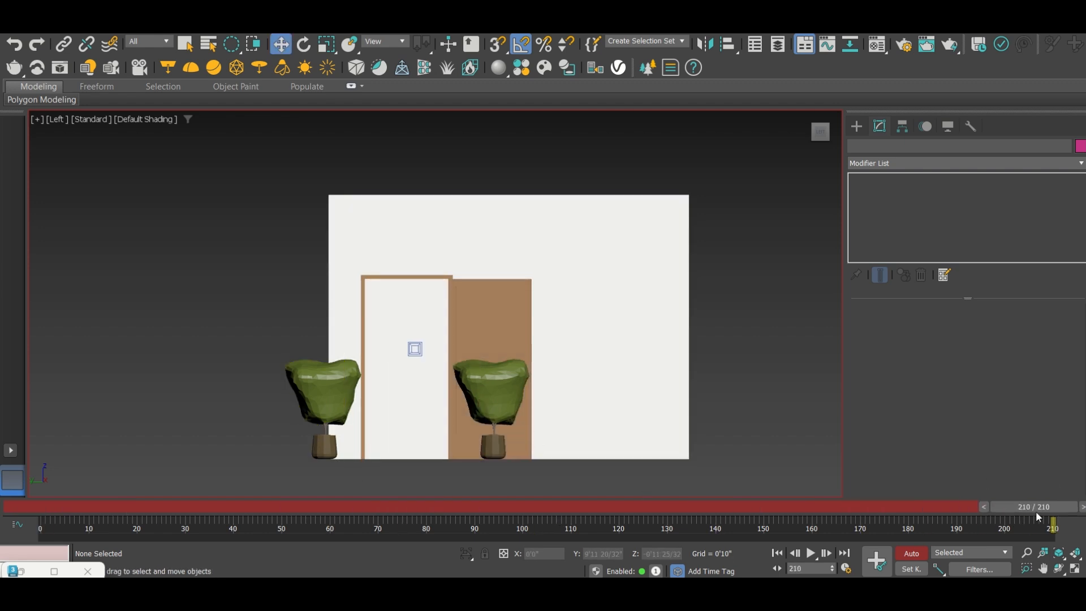
pyautogui.moveTo(1039, 509); pyautogui.dragTo(56, 508)
pyautogui.click(912, 554)
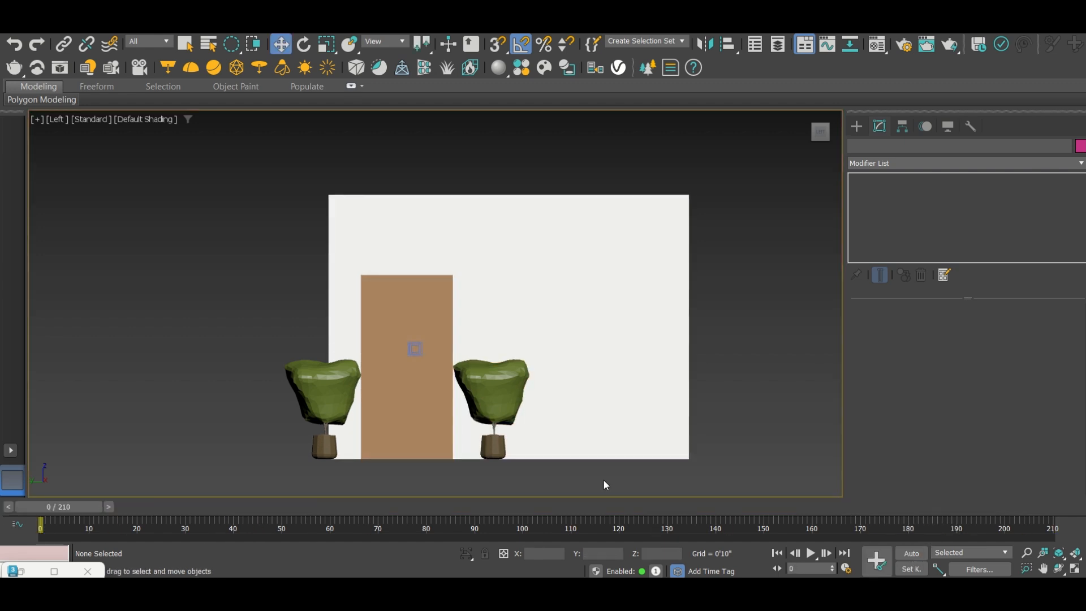
# - Select both plants at frame 0 and raise them vertically until their foliage rises above the top of the wall
pyautogui.click(312, 374)
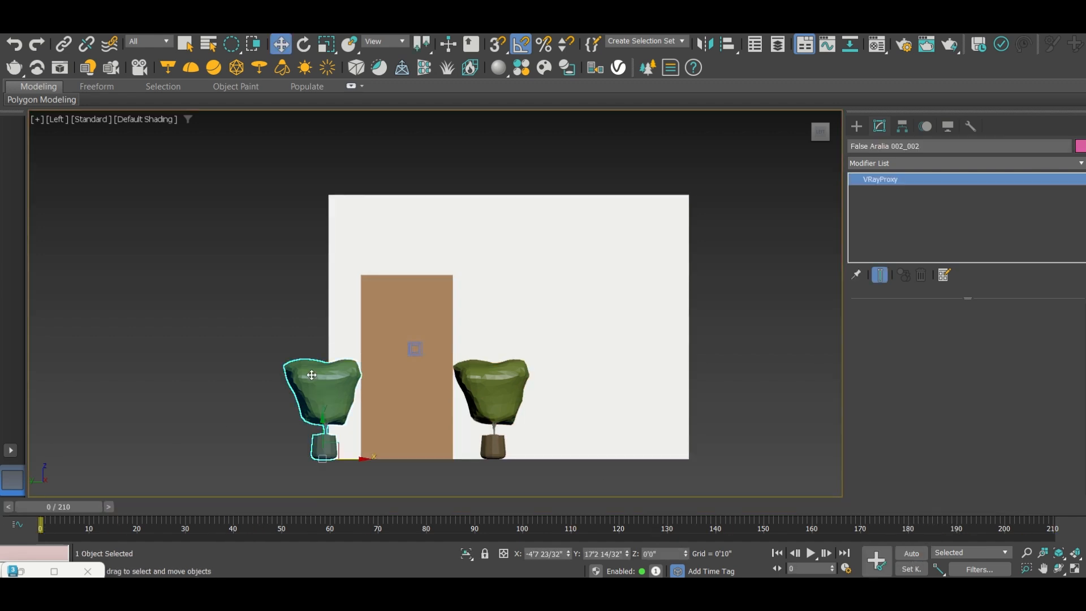
pyautogui.keyDown('ctrl'); pyautogui.click(486, 386); pyautogui.keyUp('ctrl')
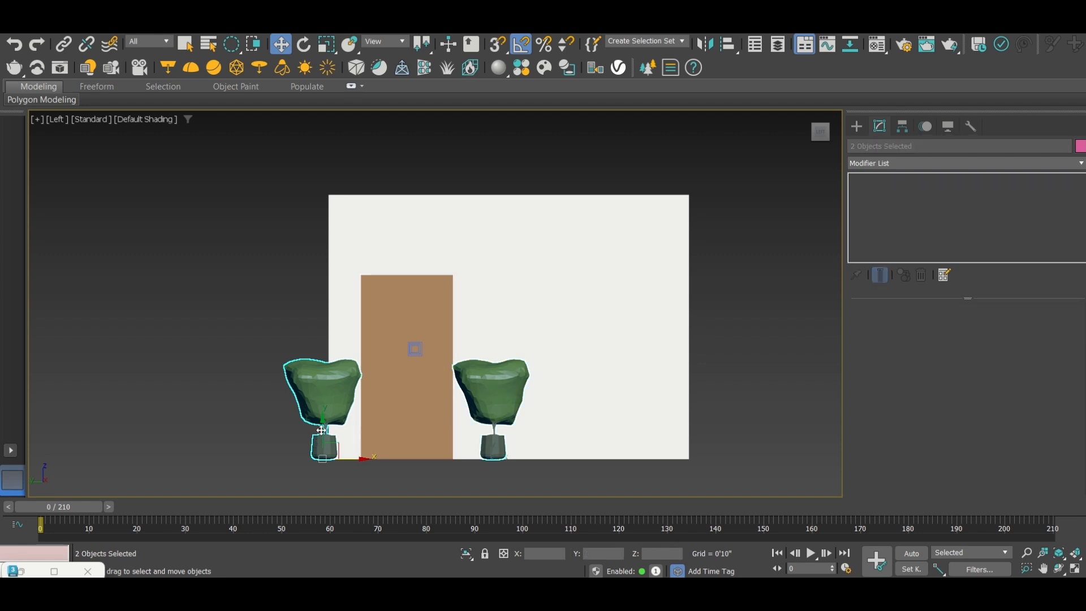
pyautogui.moveTo(322, 425); pyautogui.dragTo(356, 206)
# - Auto-key both plants at frame 210 by lowering them vertically back to ground level, ending with auto keying off
pyautogui.click(915, 553)
pyautogui.moveTo(89, 511); pyautogui.dragTo(1063, 507)
pyautogui.press('w')
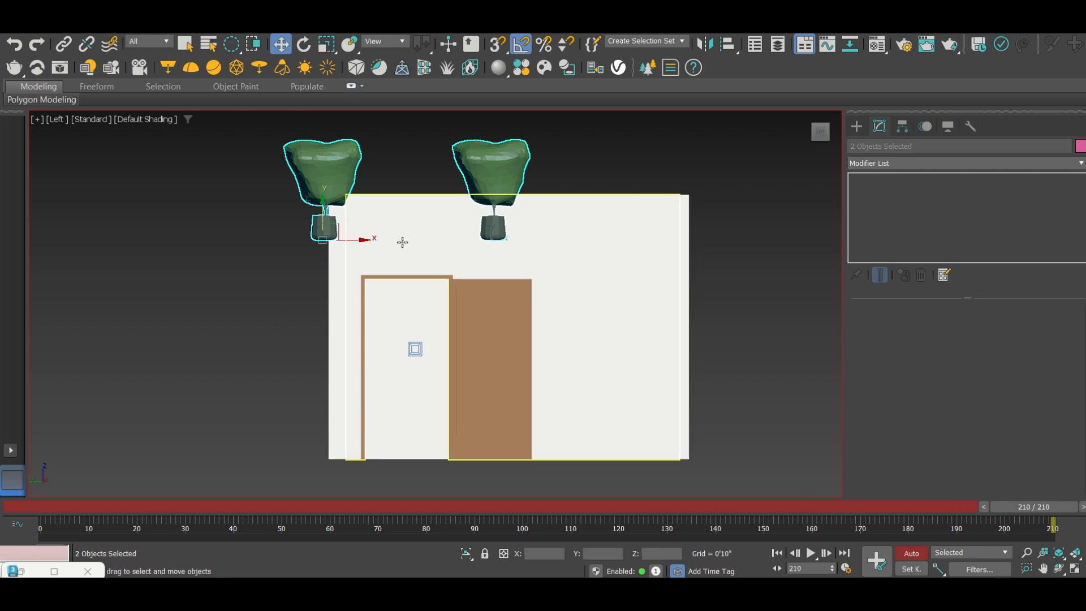
pyautogui.moveTo(327, 214); pyautogui.dragTo(324, 426)
pyautogui.scroll(5, 424, 483)
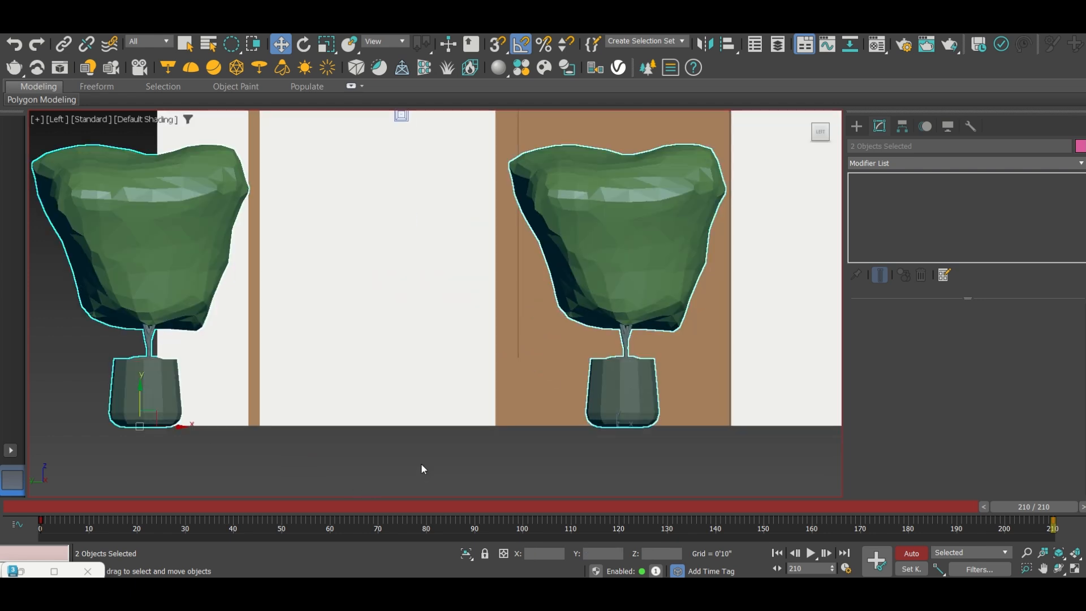
pyautogui.click(918, 555)
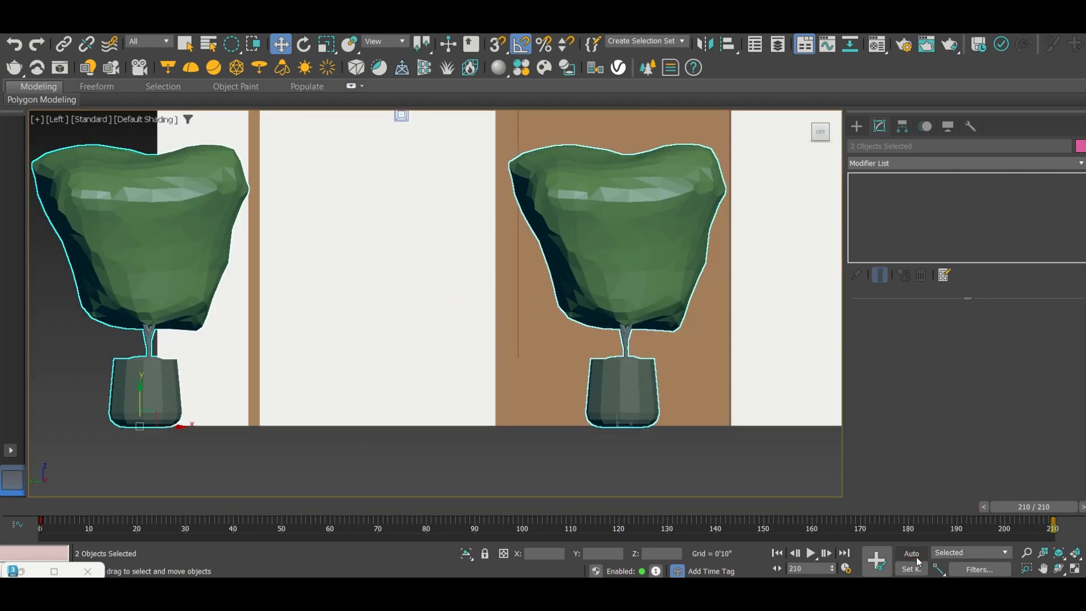
# - Return to frame 0 and show the VRayCam001 view with safe frames and edged faces
pyautogui.moveTo(1014, 507); pyautogui.dragTo(51, 507)
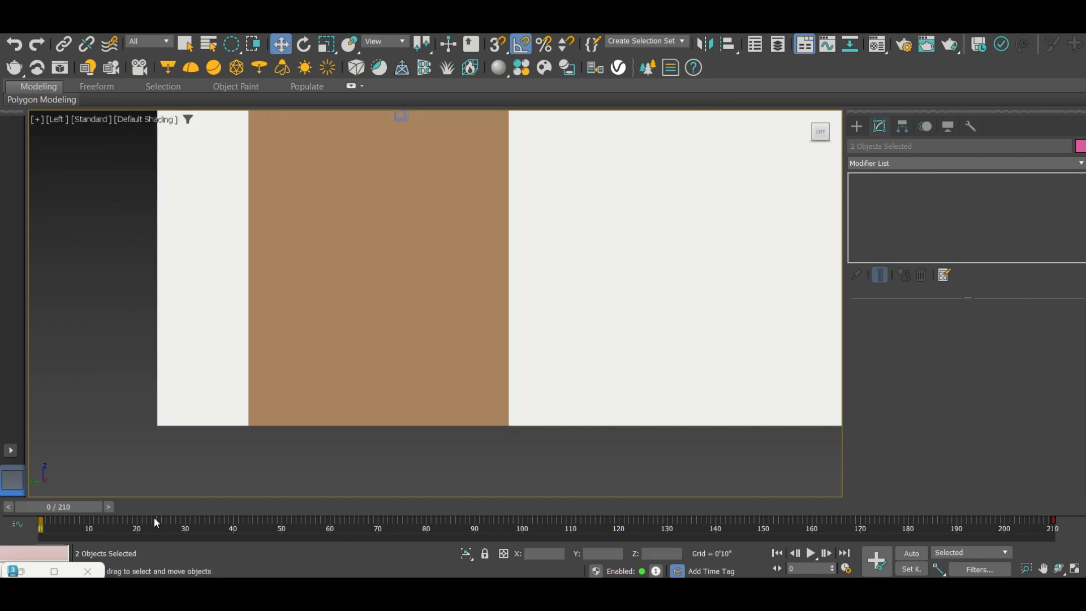
pyautogui.press('c')
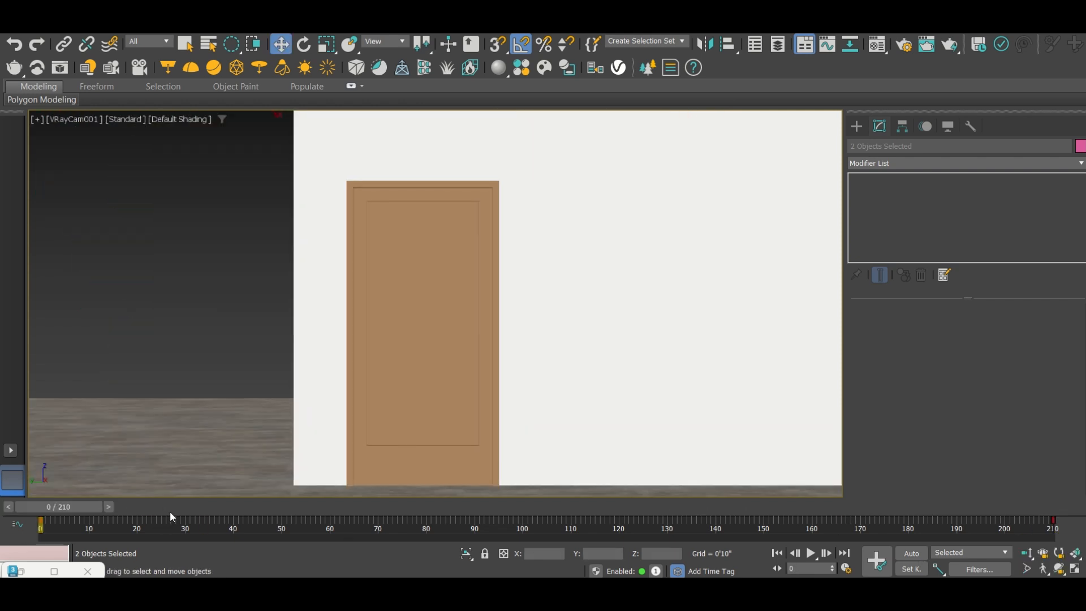
pyautogui.hotkey('shift', 'f')
pyautogui.press('F4')
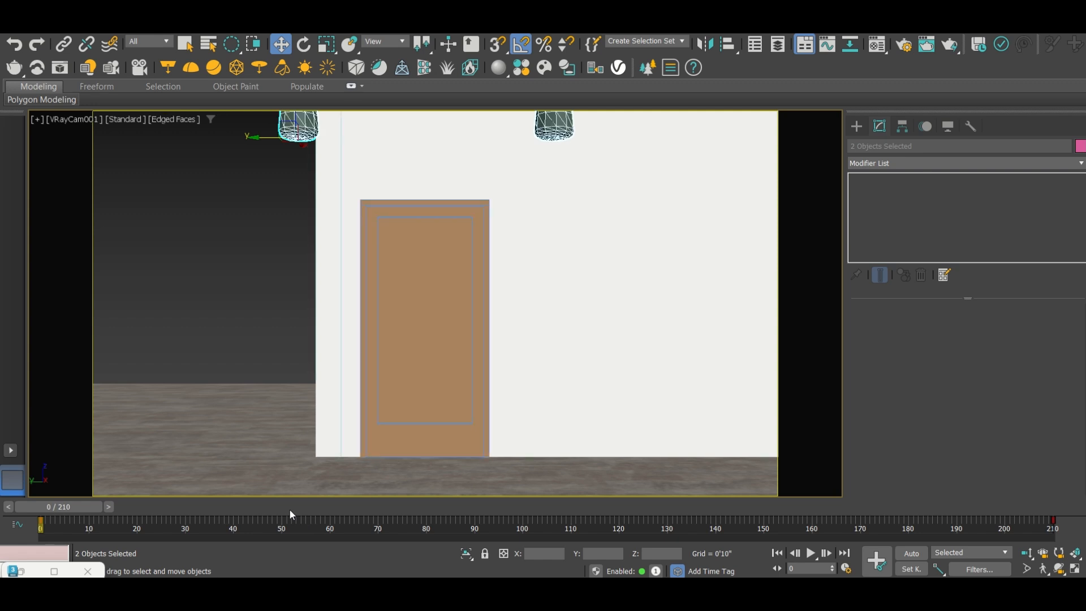
# - Play the animation through the camera to check the descending plants and opening door, and stop it at frame 193
pyautogui.click(811, 553)
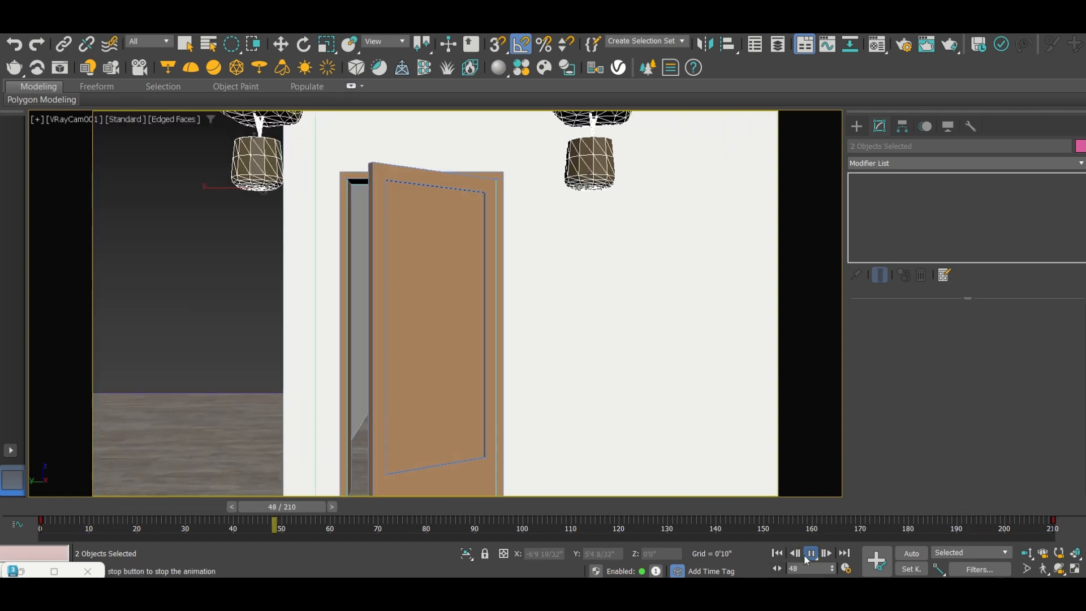
pyautogui.click(810, 553)
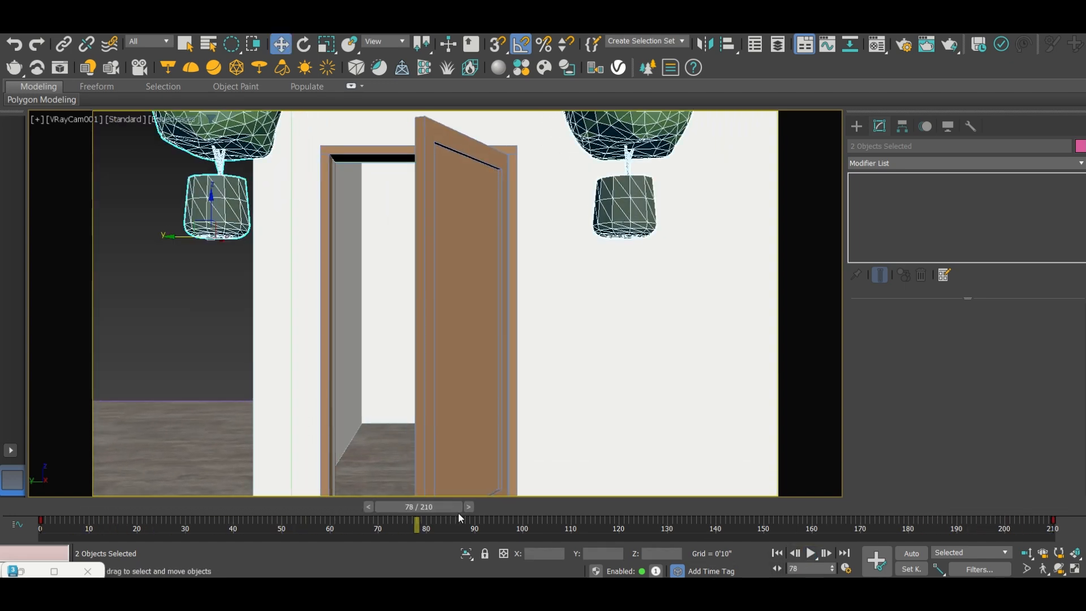
pyautogui.click(811, 554)
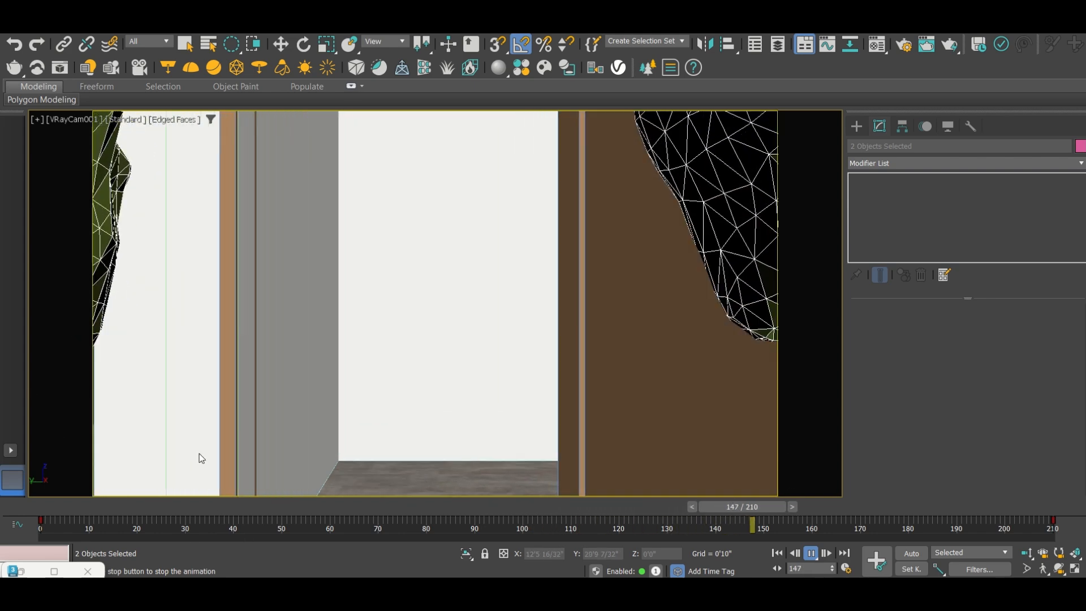
pyautogui.click(812, 552)
pyautogui.press('w')
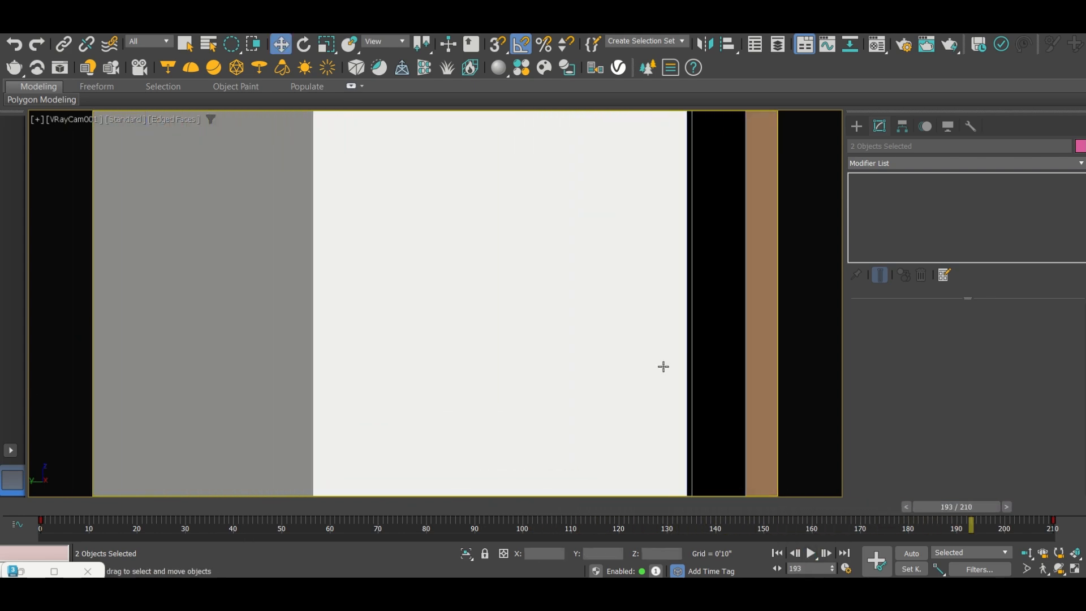